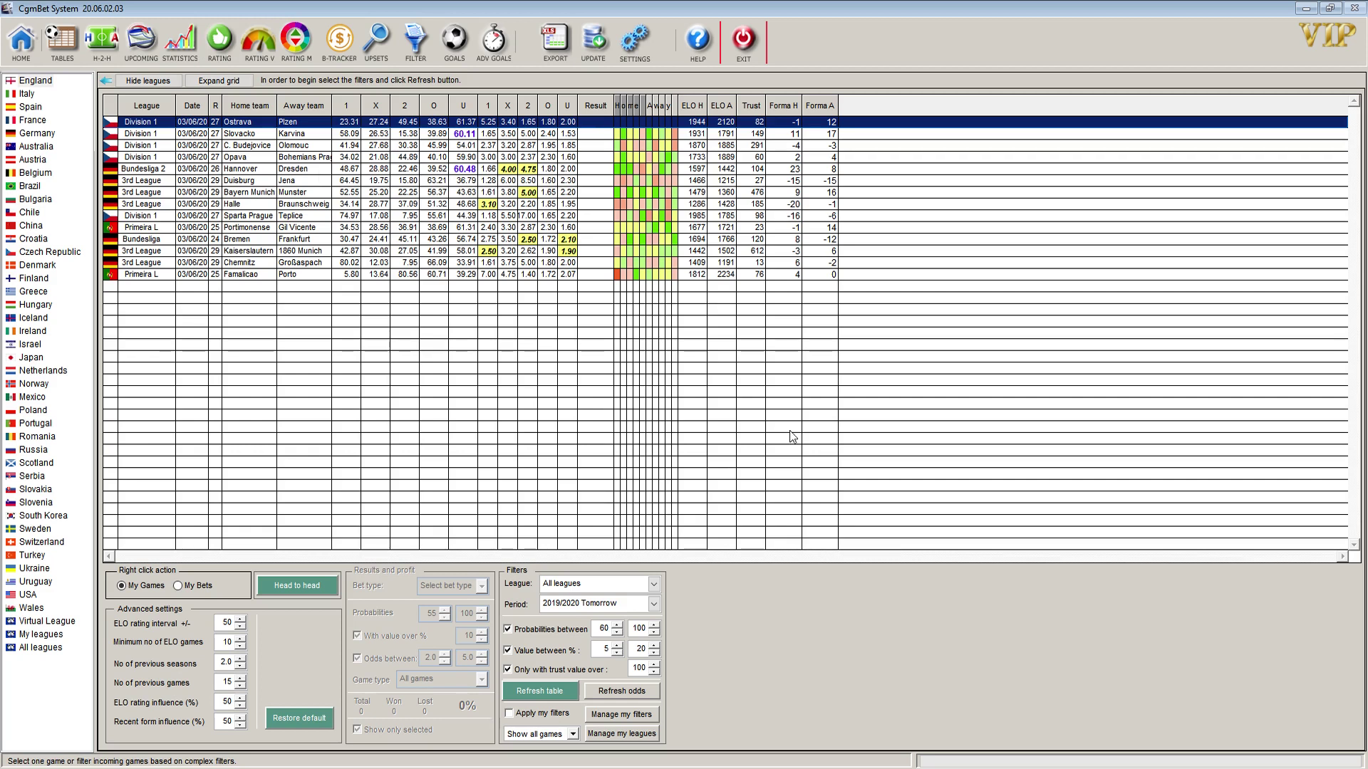
- Restore the default advanced settings and refresh the games table for the 2019/2020 Tomorrow period
left_click(627, 603)
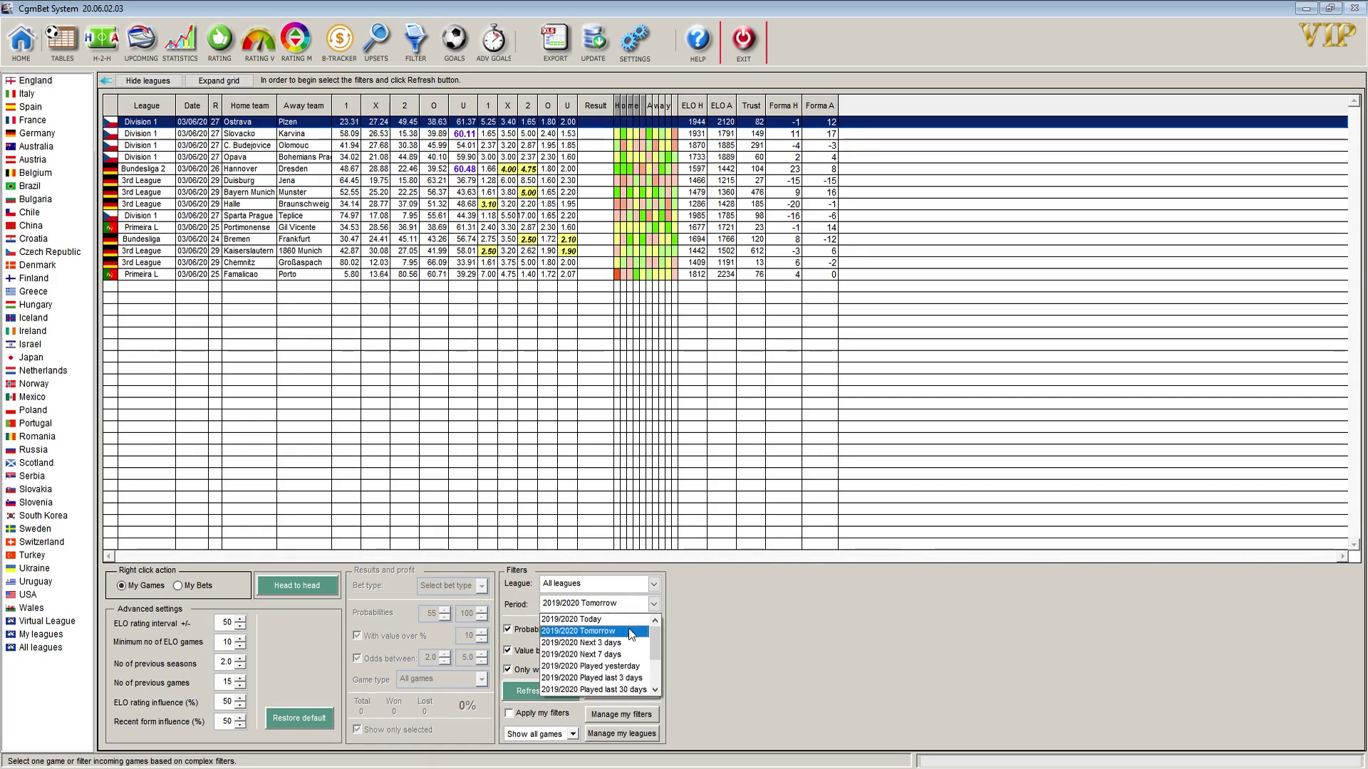
left_click(630, 631)
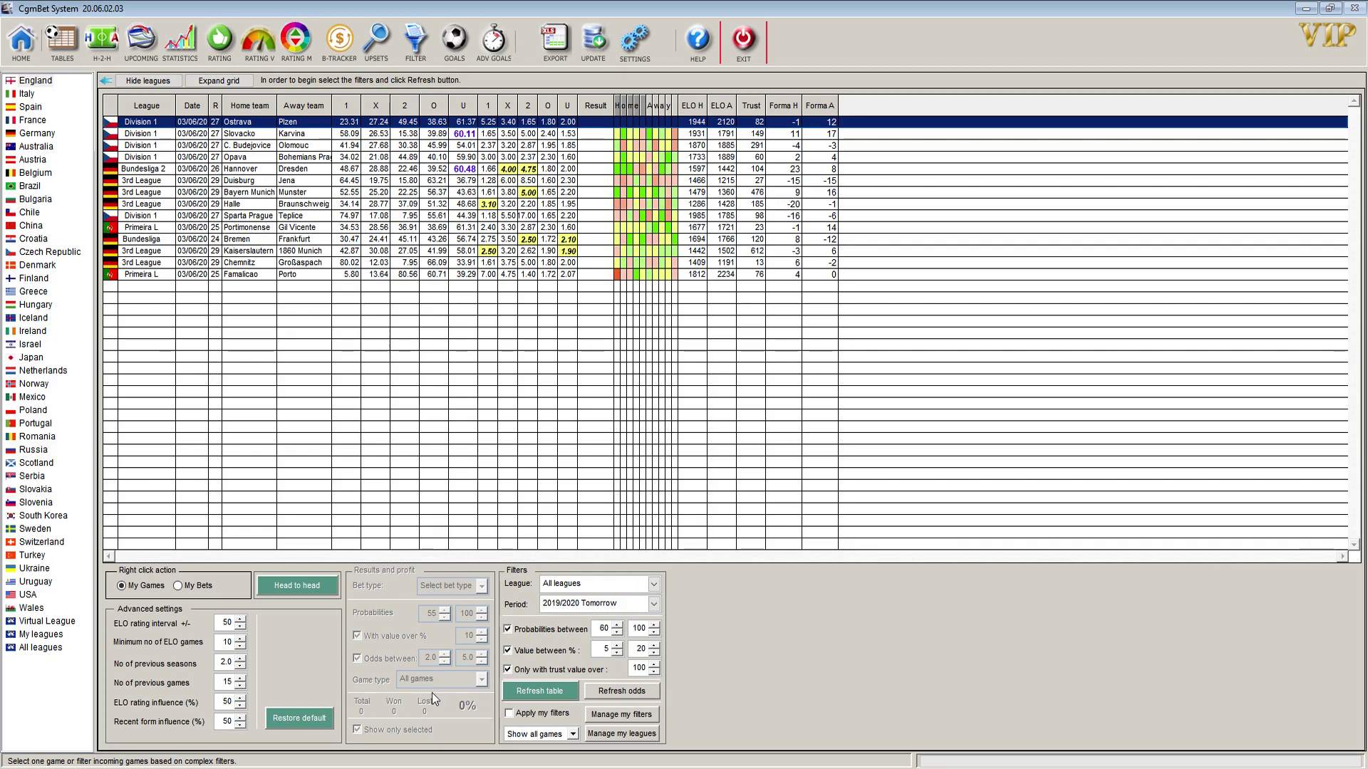
left_click(319, 721)
left_click(554, 680)
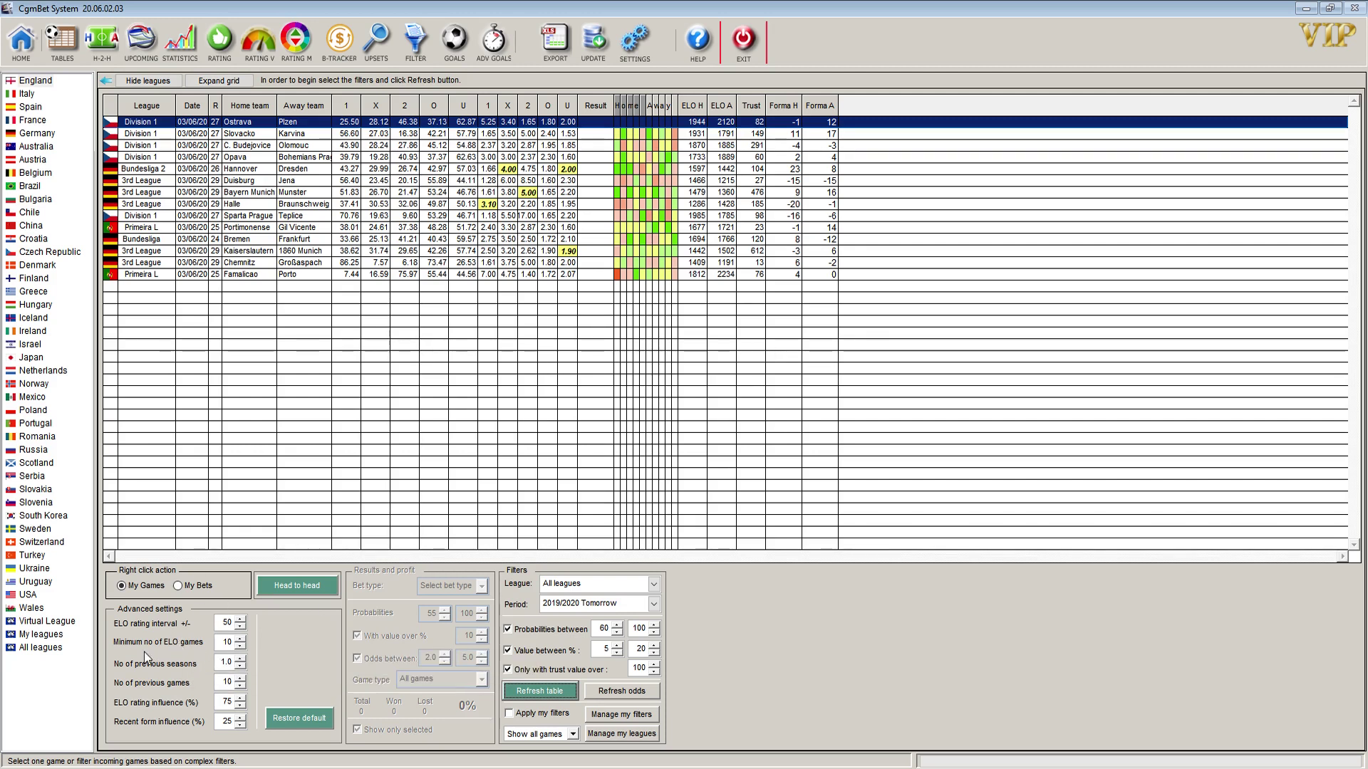
- Read the explanations of the advanced rating settings, including the number of previous seasons and previous games
mouse_move(220, 643)
mouse_move(222, 720)
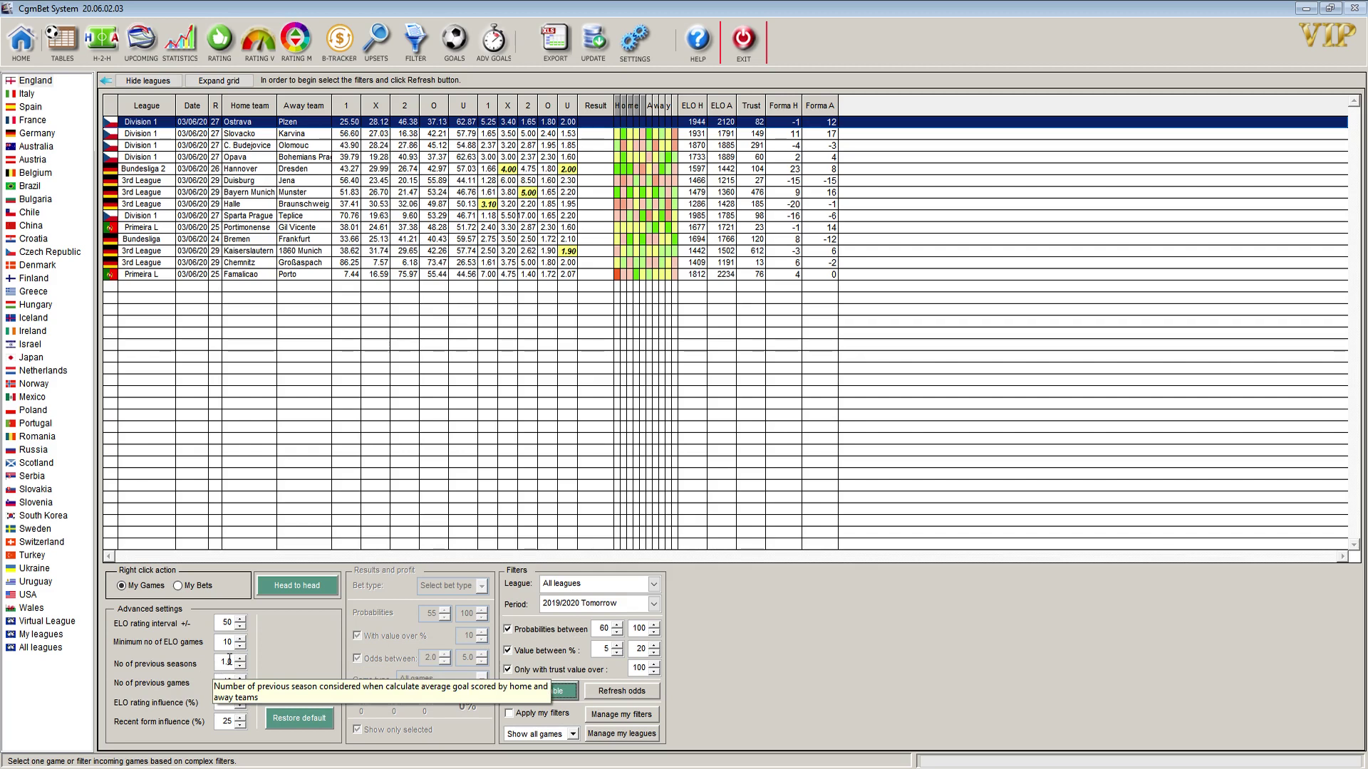
mouse_move(134, 684)
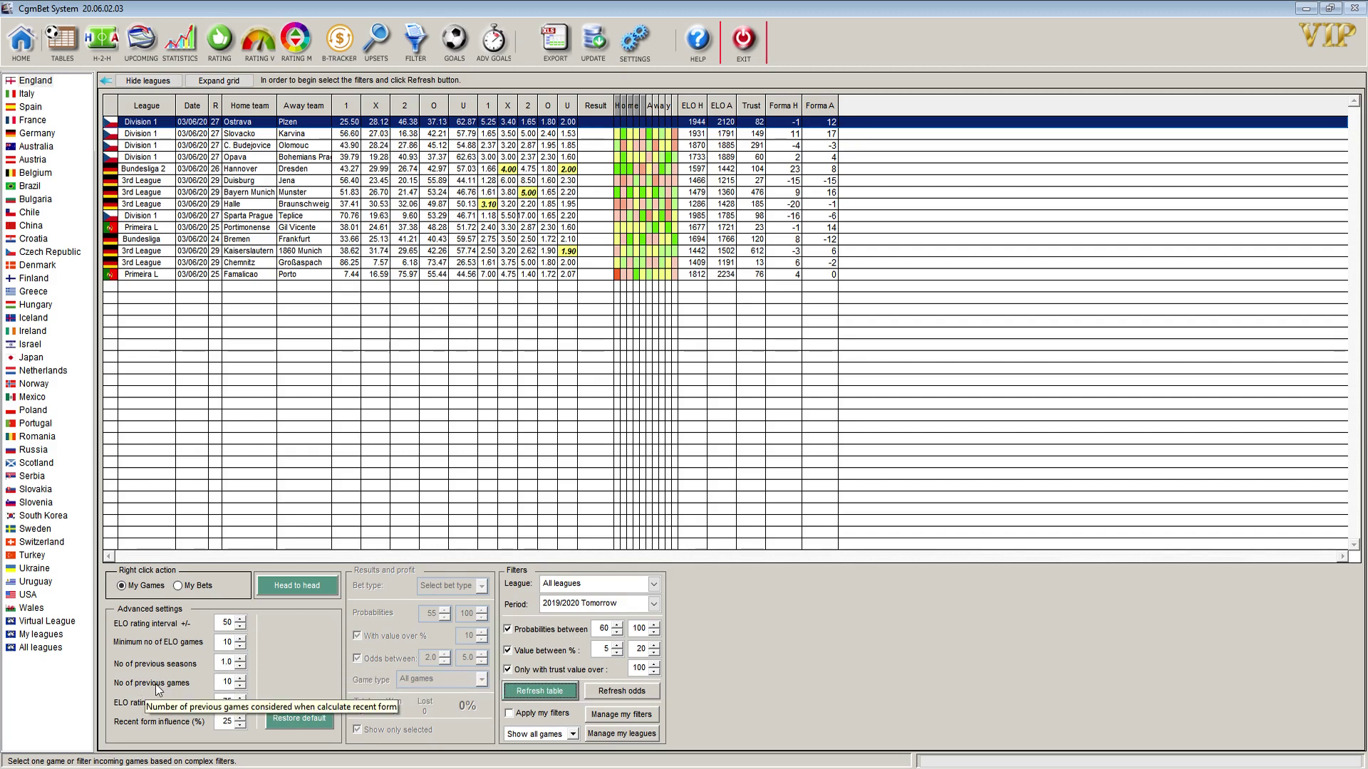
mouse_move(168, 724)
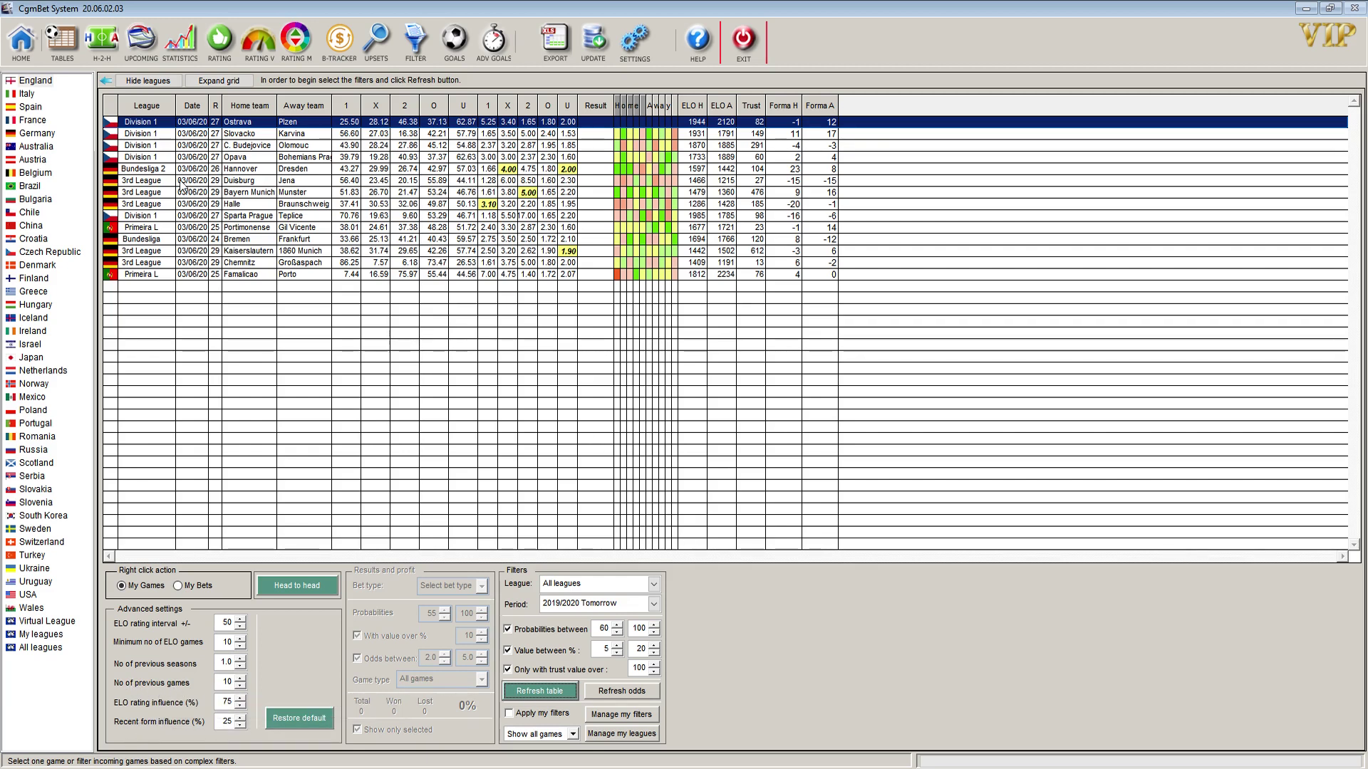
- Examine the Ostrava, Slovacko and C. Budejovice games and the trust value of Kaiserslautern against 1860 Munich
left_click(258, 134)
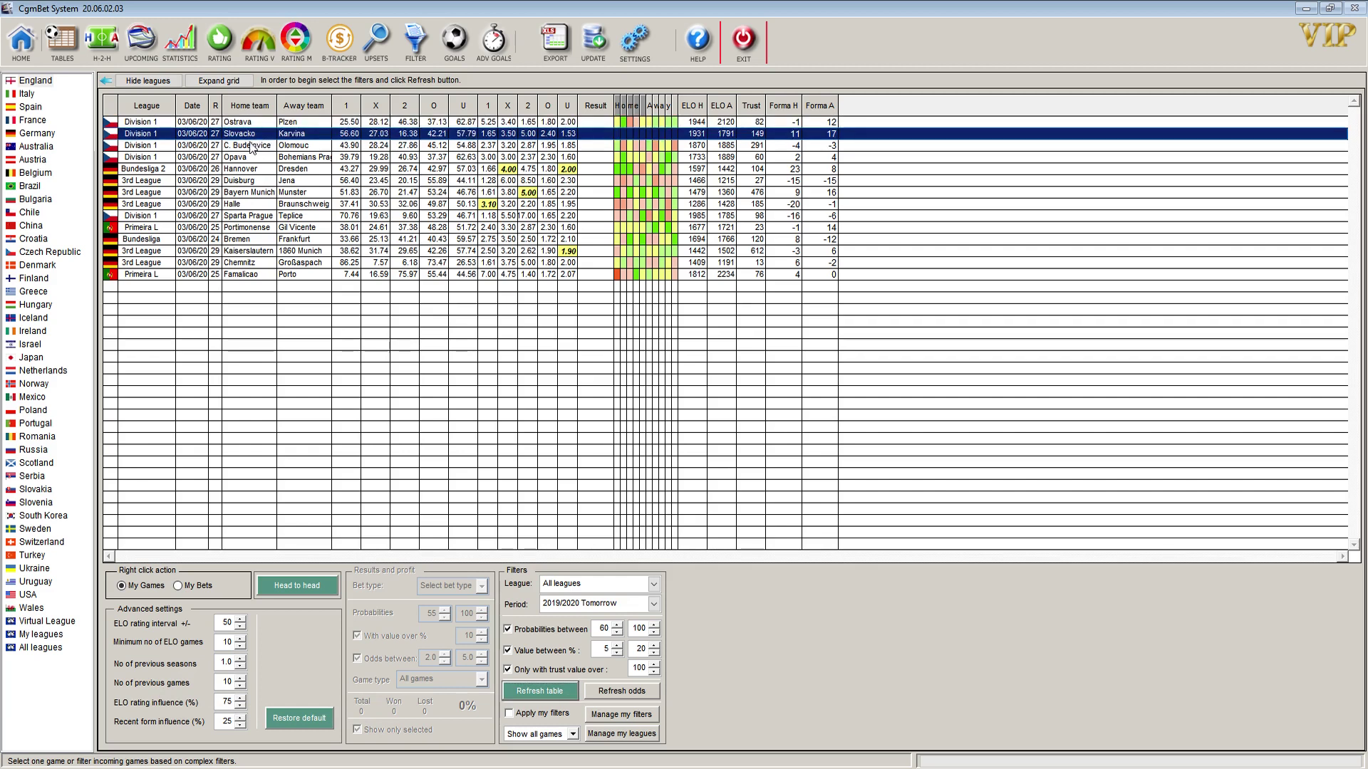
left_click(250, 146)
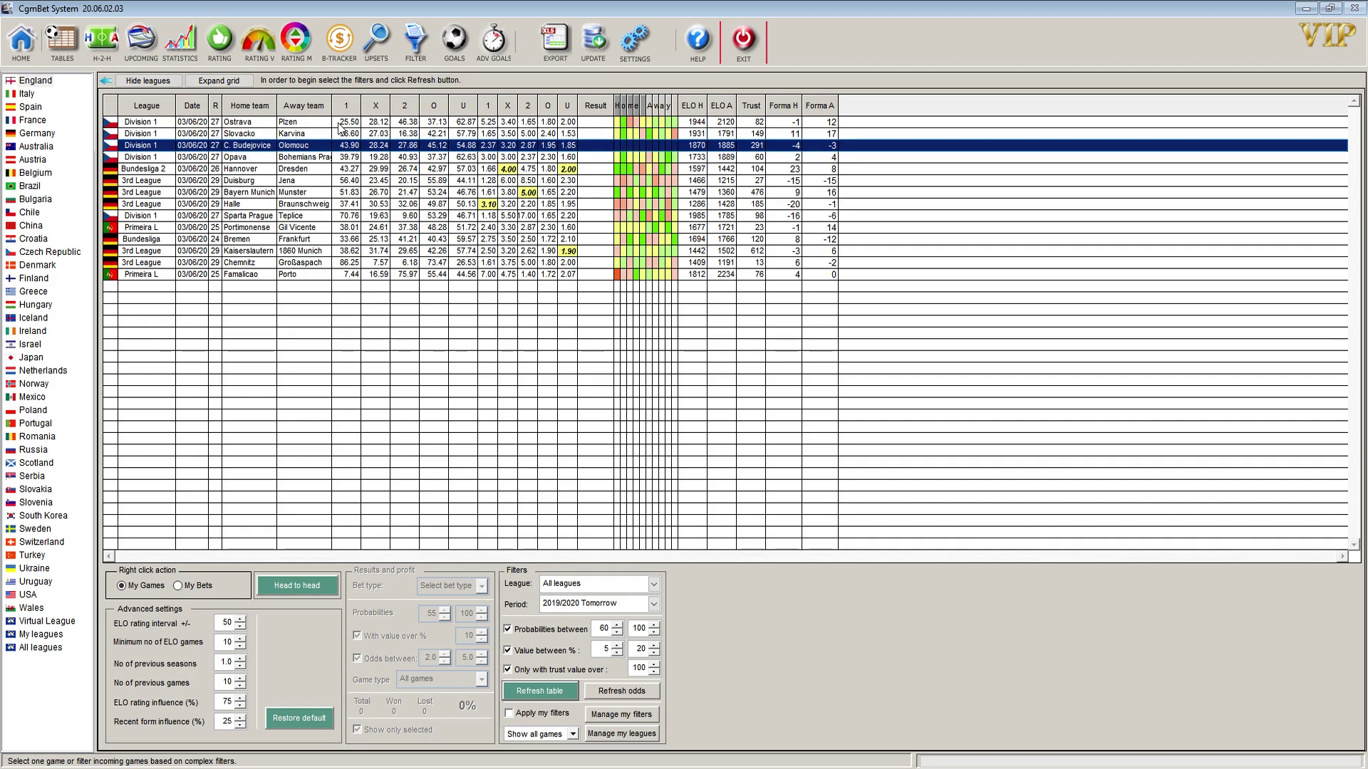
left_click(261, 123)
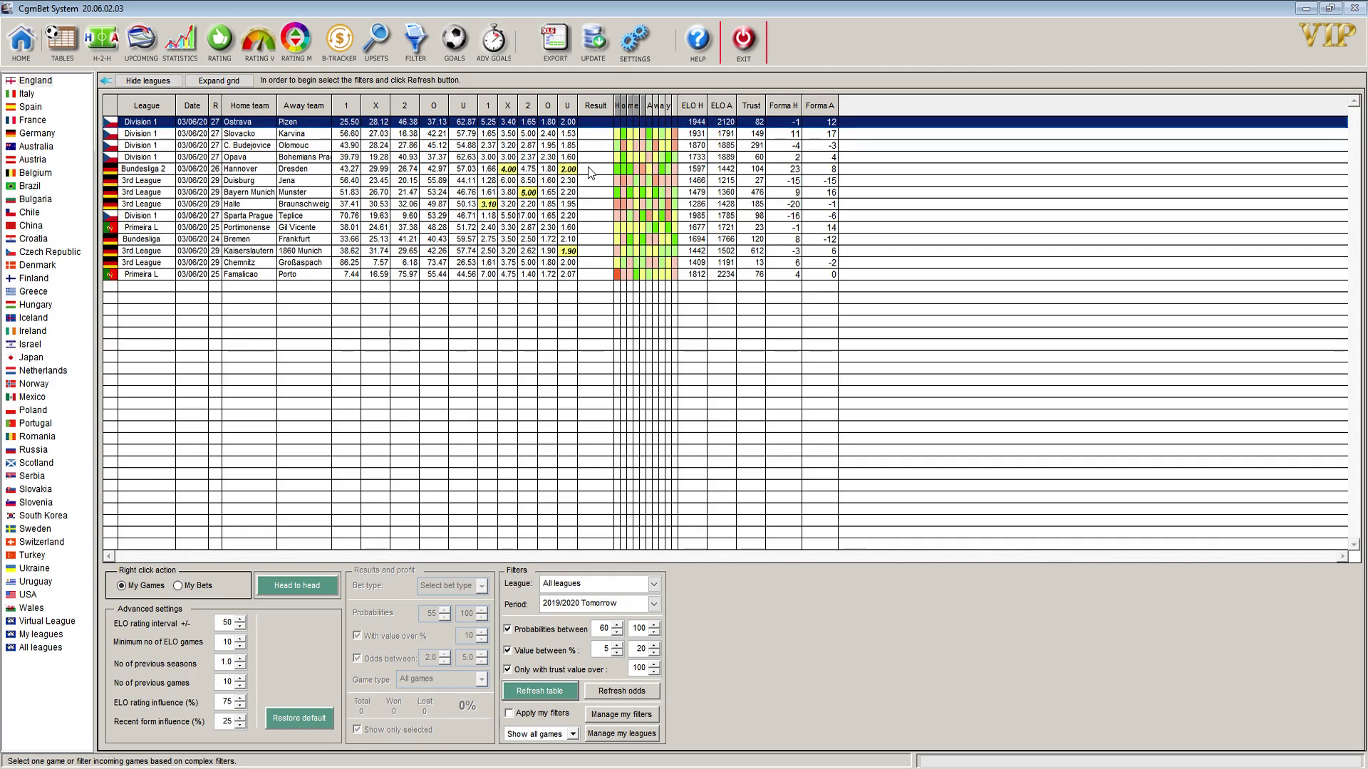
left_click(231, 134)
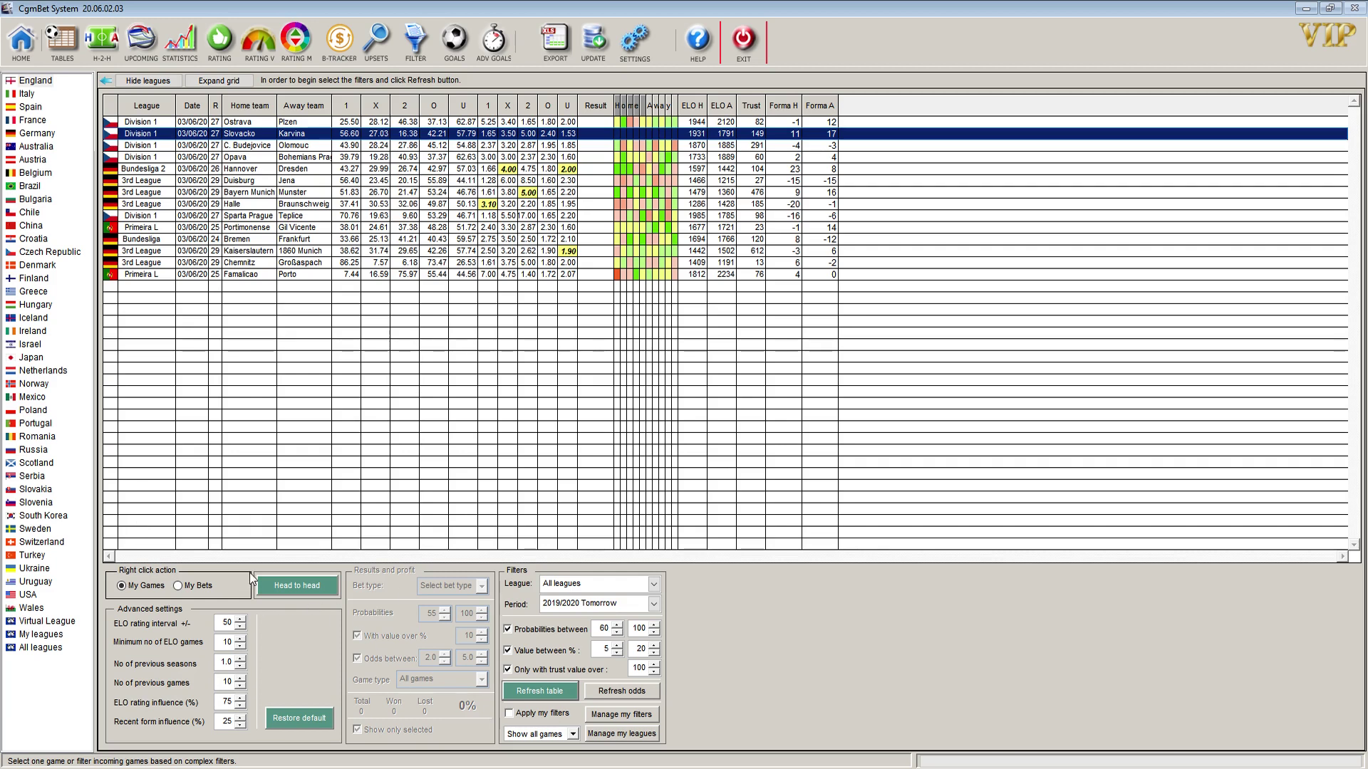
mouse_move(243, 632)
left_click(755, 252)
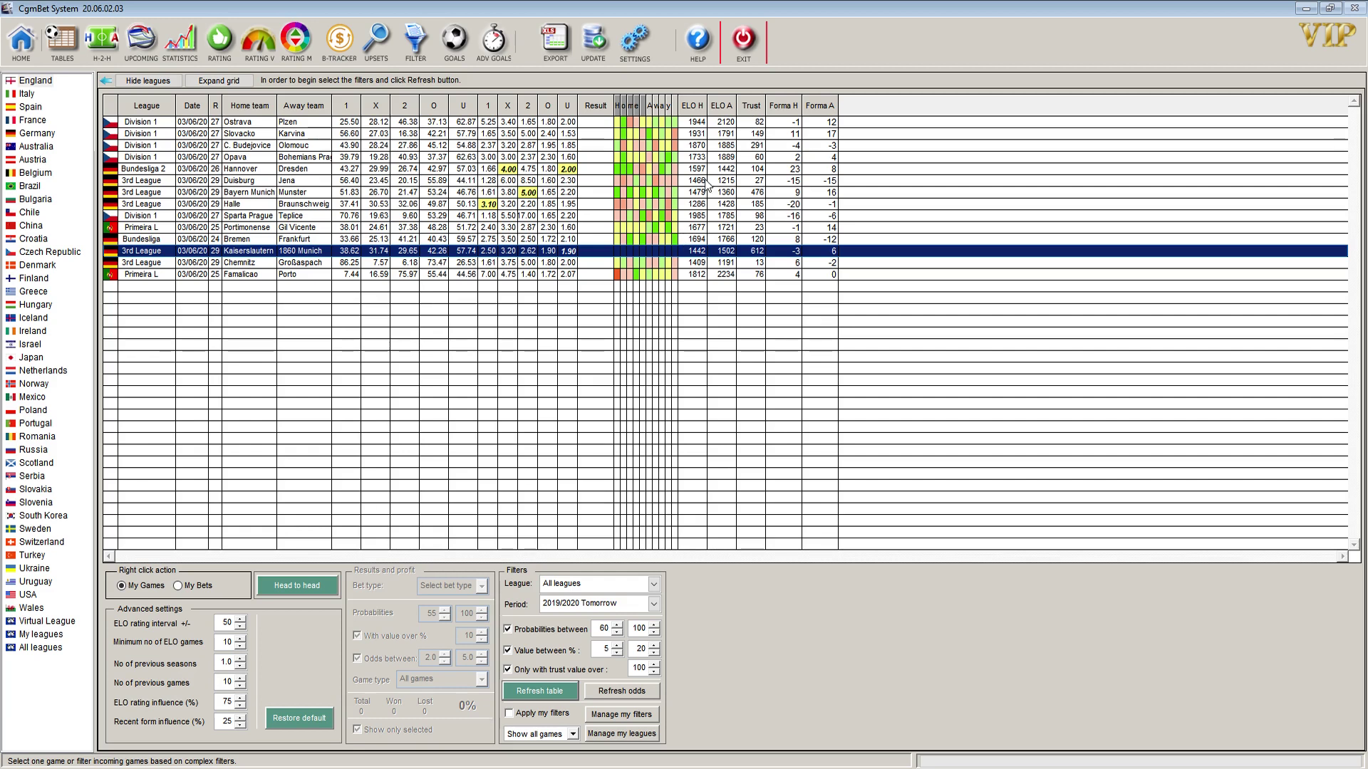
- Set the ELO rating interval to 40, refresh the games table and dismiss the info message
left_click(241, 630)
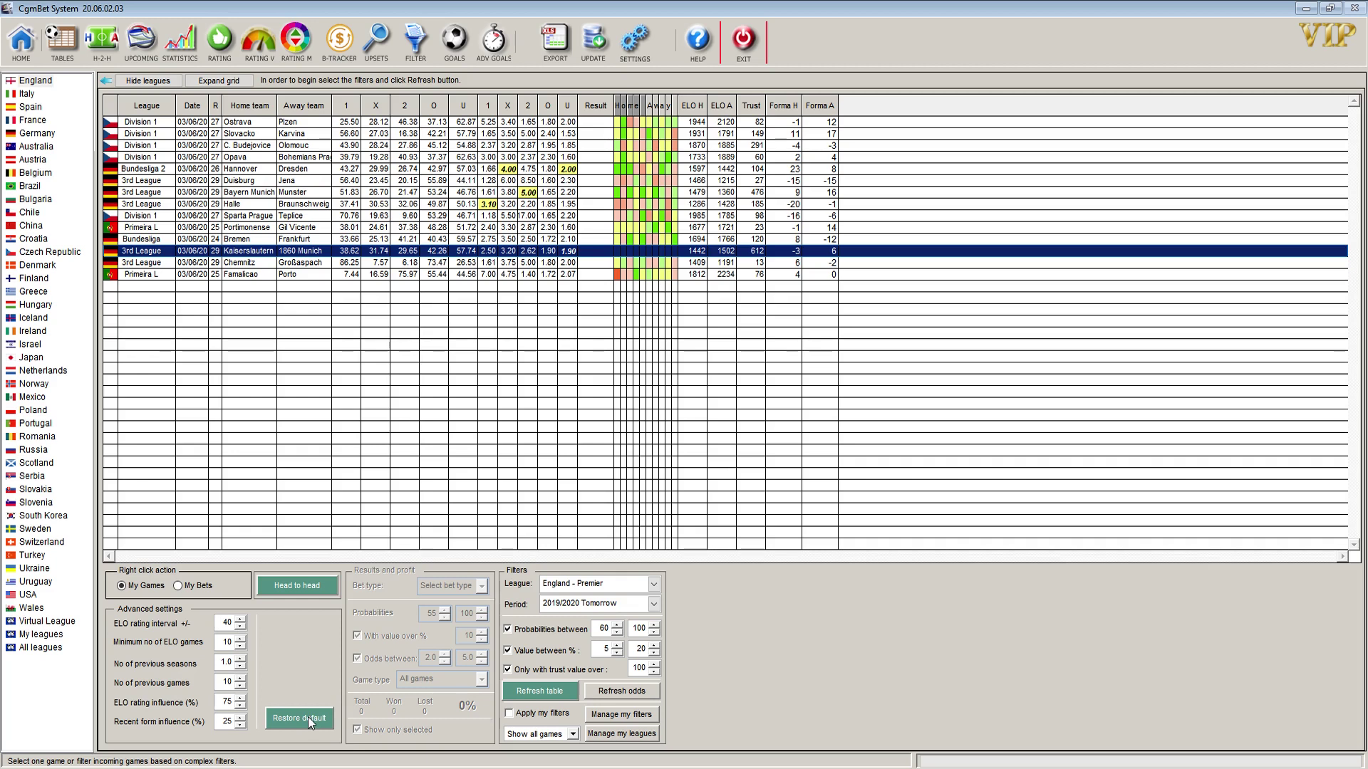
left_click(531, 692)
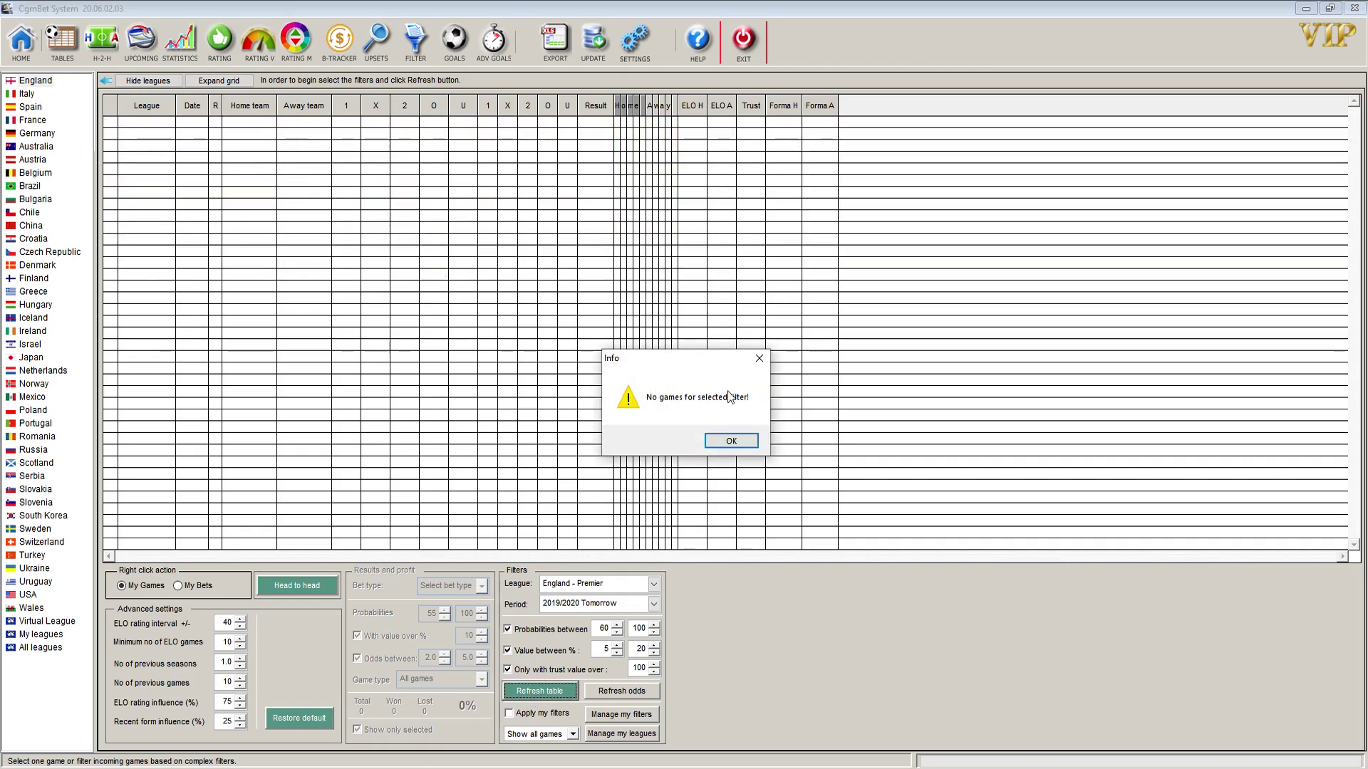
left_click(728, 442)
- Set the league filter to All leagues and refresh the games table
left_click(655, 582)
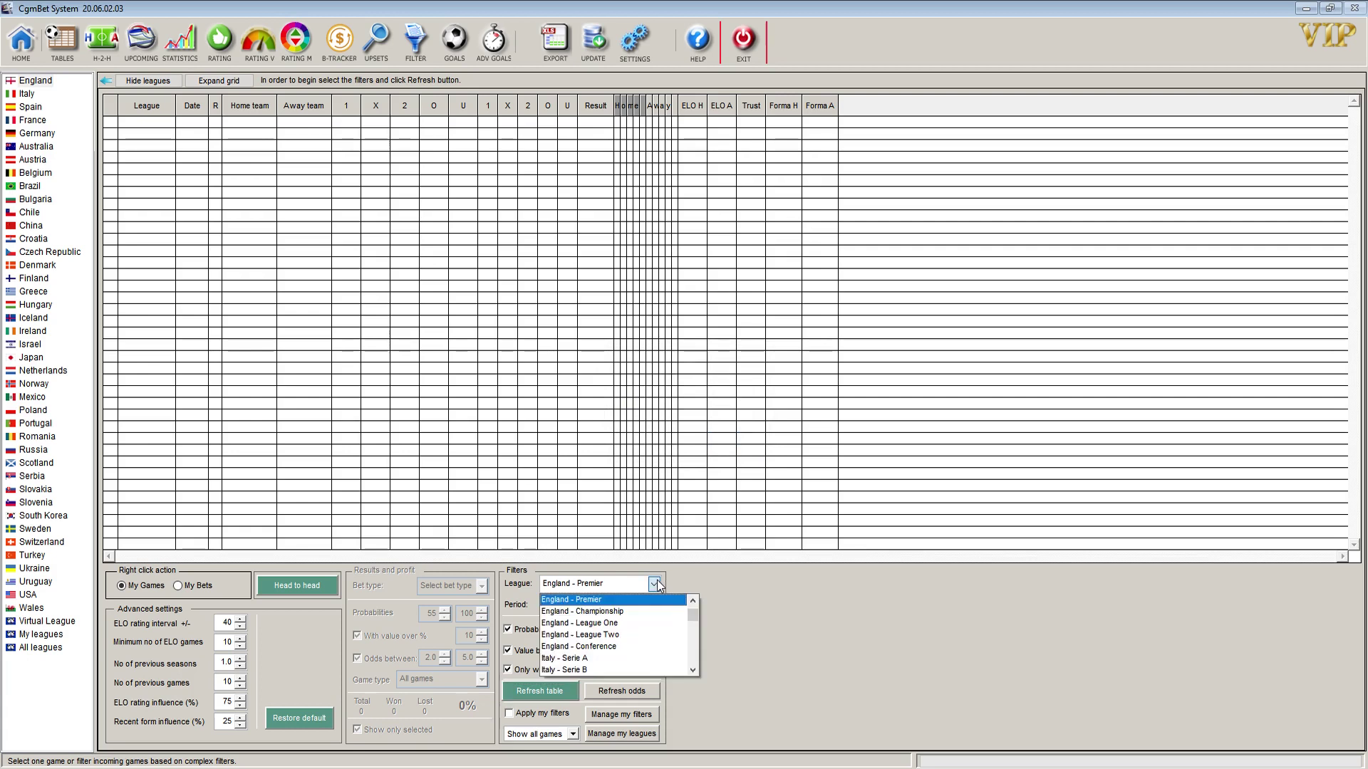
left_click_drag(692, 615, 692, 600)
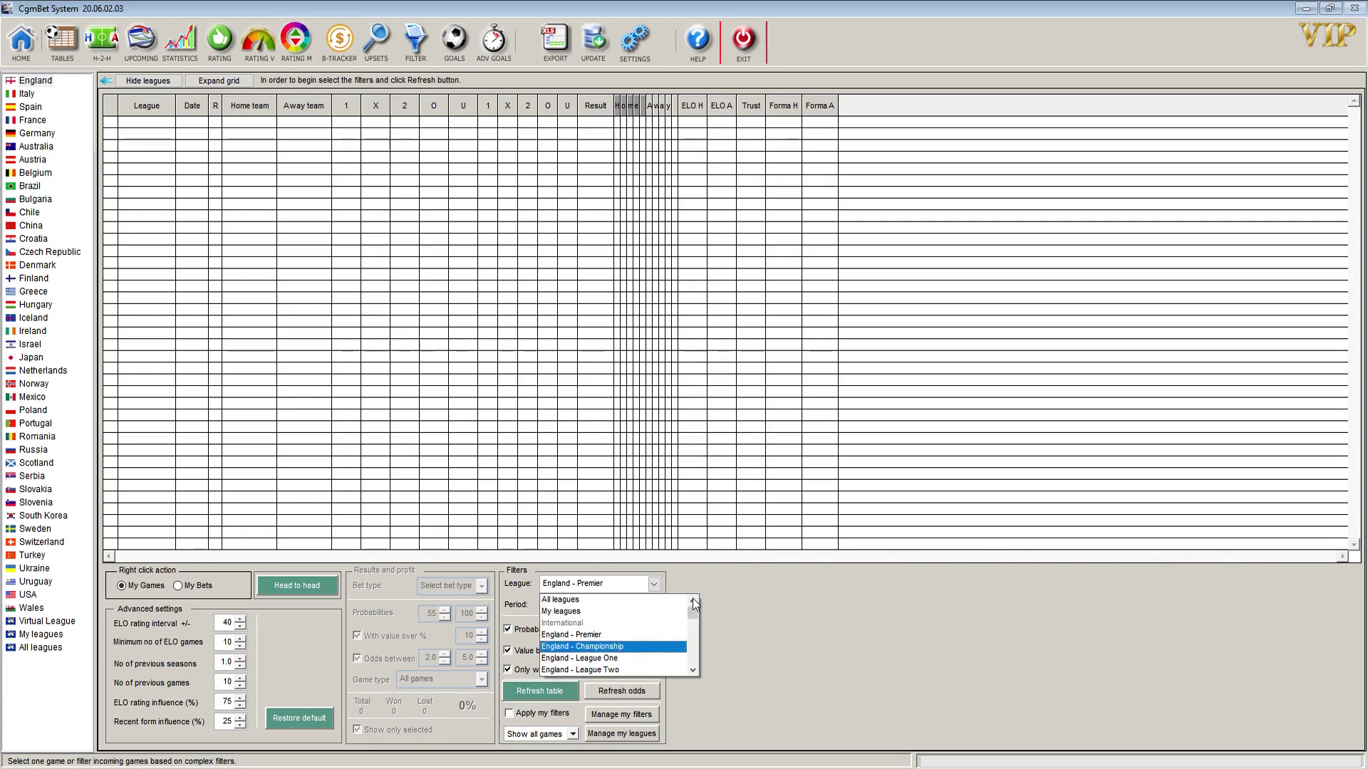
left_click(627, 601)
left_click(568, 685)
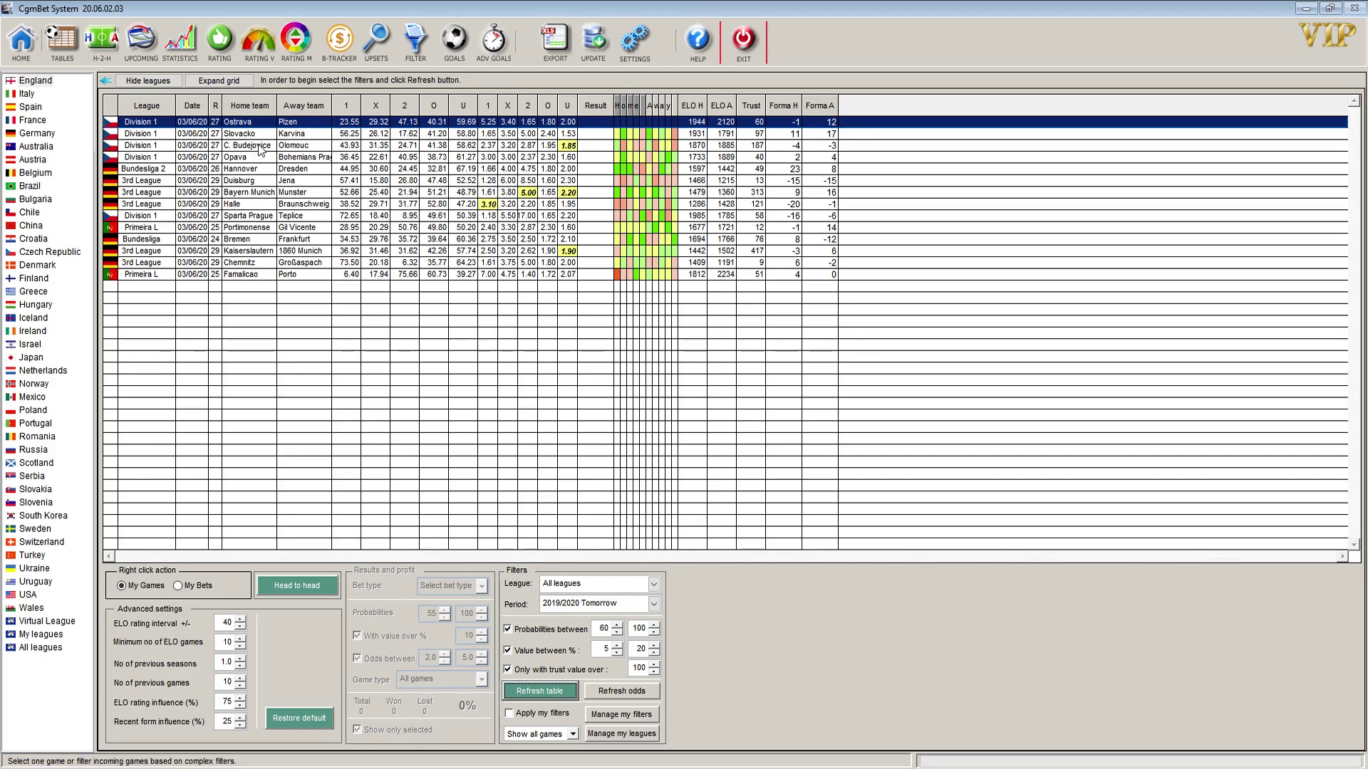
- Set the ELO rating interval to 20 in the advanced settings
mouse_move(222, 625)
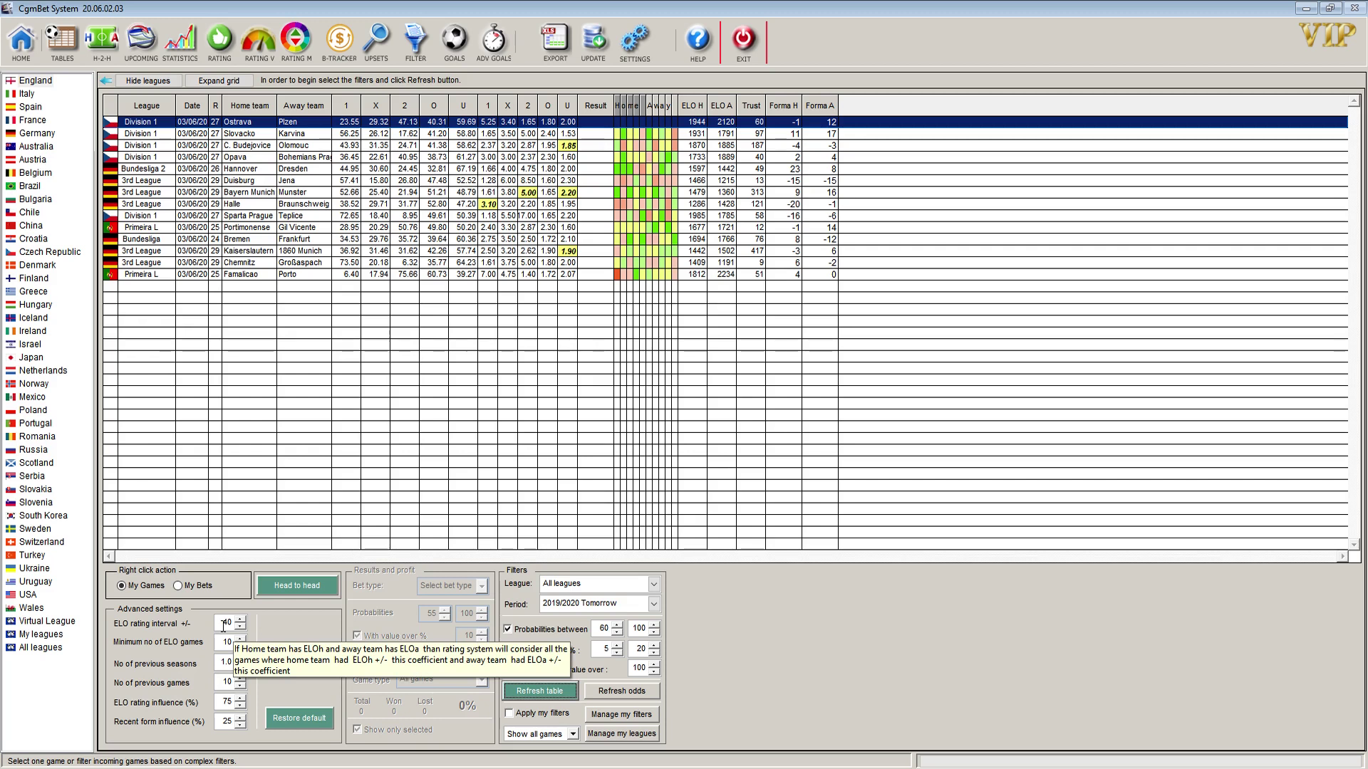
left_click(243, 629)
left_click(243, 629)
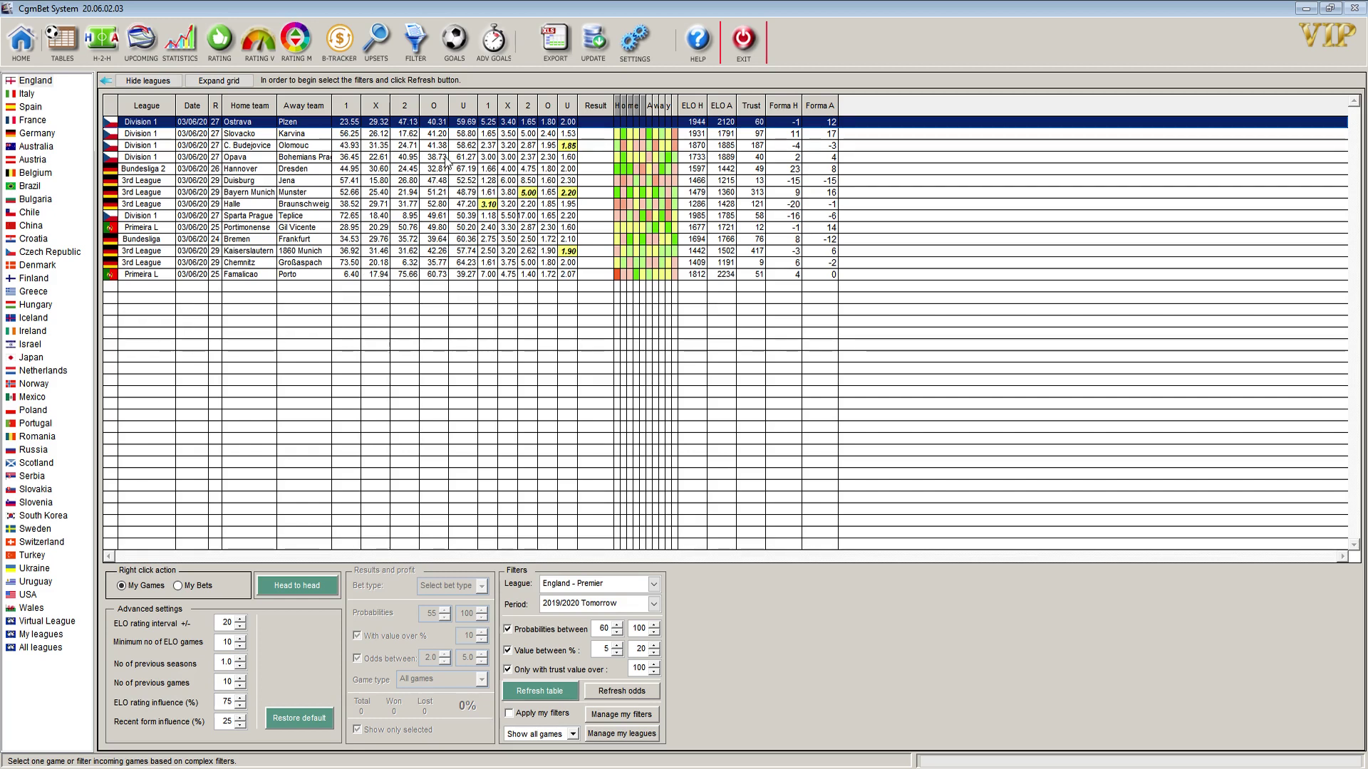
- Try an ELO rating influence of 65% with a recent form influence of 35%, and return them to 75% and 25%
left_click(241, 706)
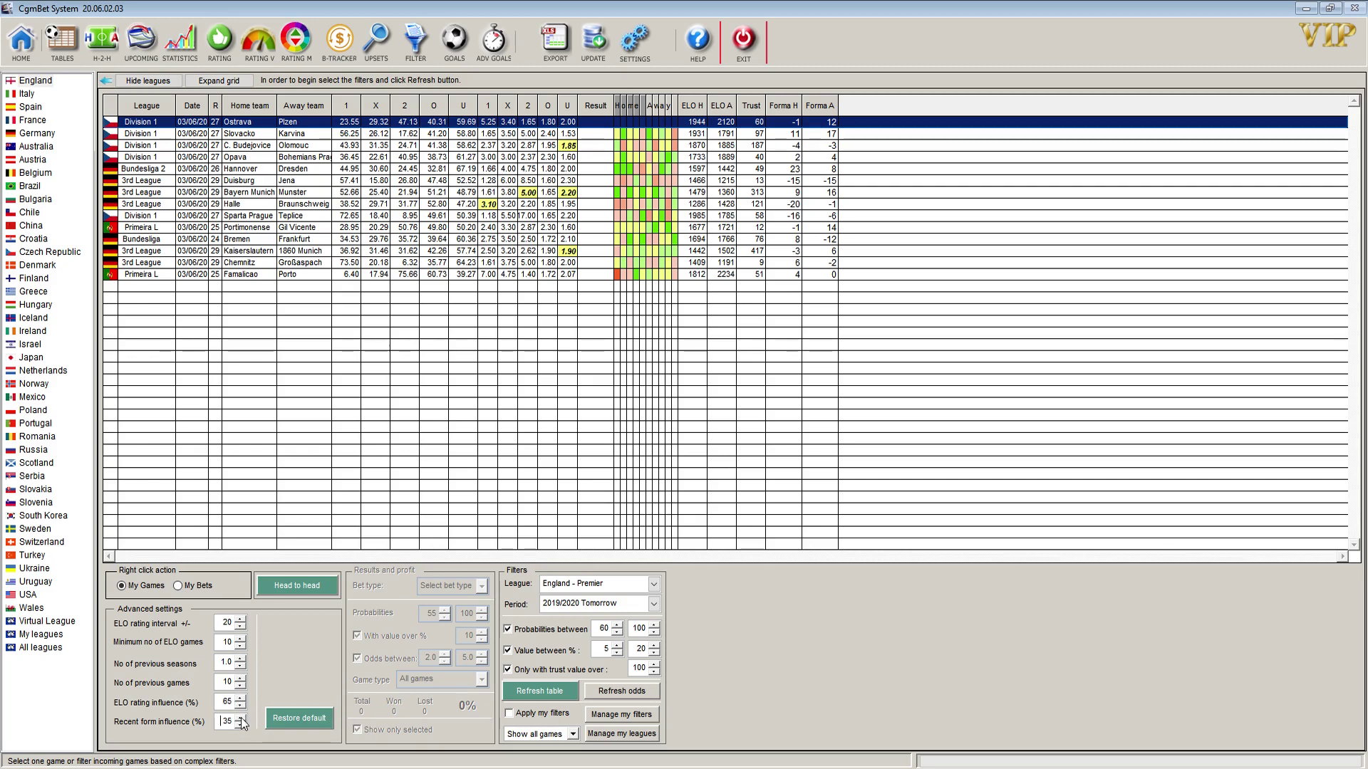
left_click(241, 679)
left_click(241, 679)
left_click(242, 688)
left_click(241, 688)
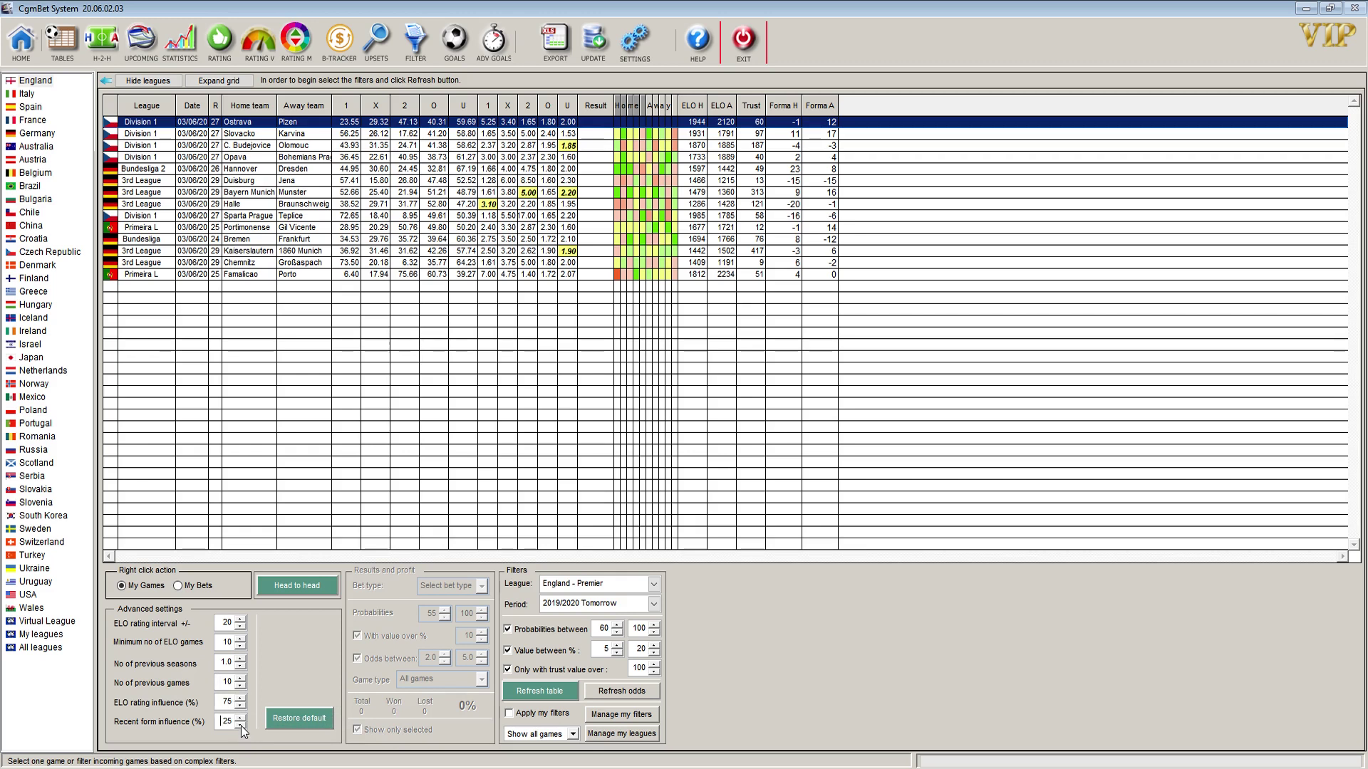
left_click(241, 698)
- Try 5 as the number of previous games and set it back to 10
left_click(241, 686)
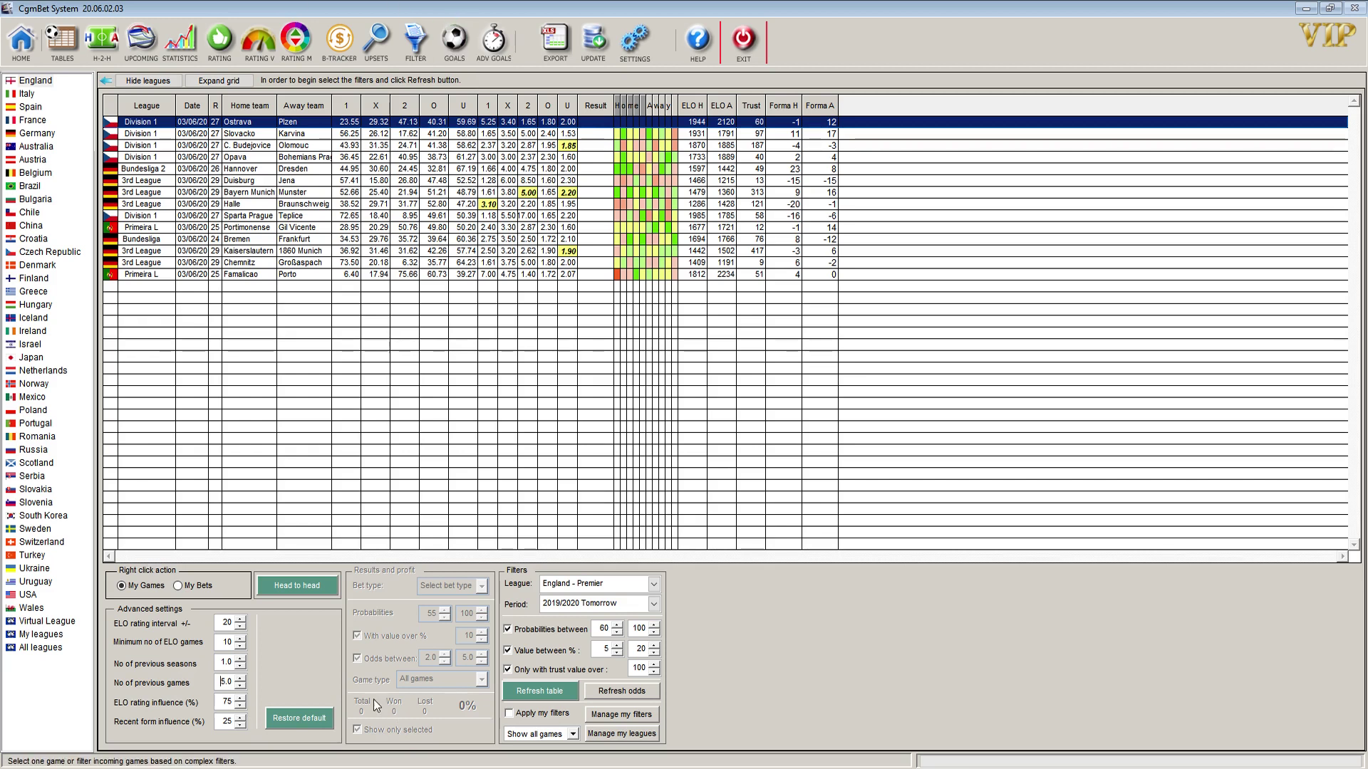
double_click(244, 677)
left_click(242, 678)
- Compare the trust values of the Sparta Prague, Halle, Duisburg and Kaiserslautern games
left_click(730, 216)
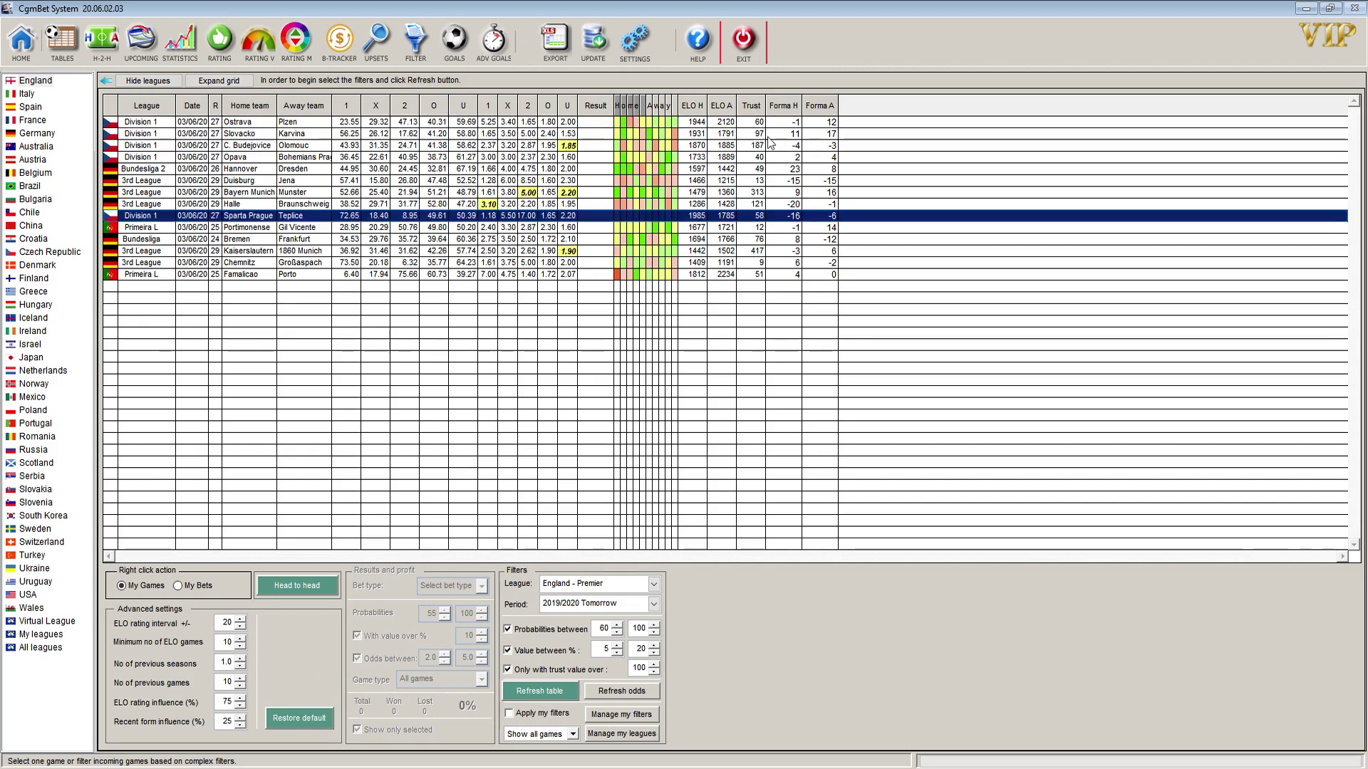
left_click(757, 202)
left_click(754, 182)
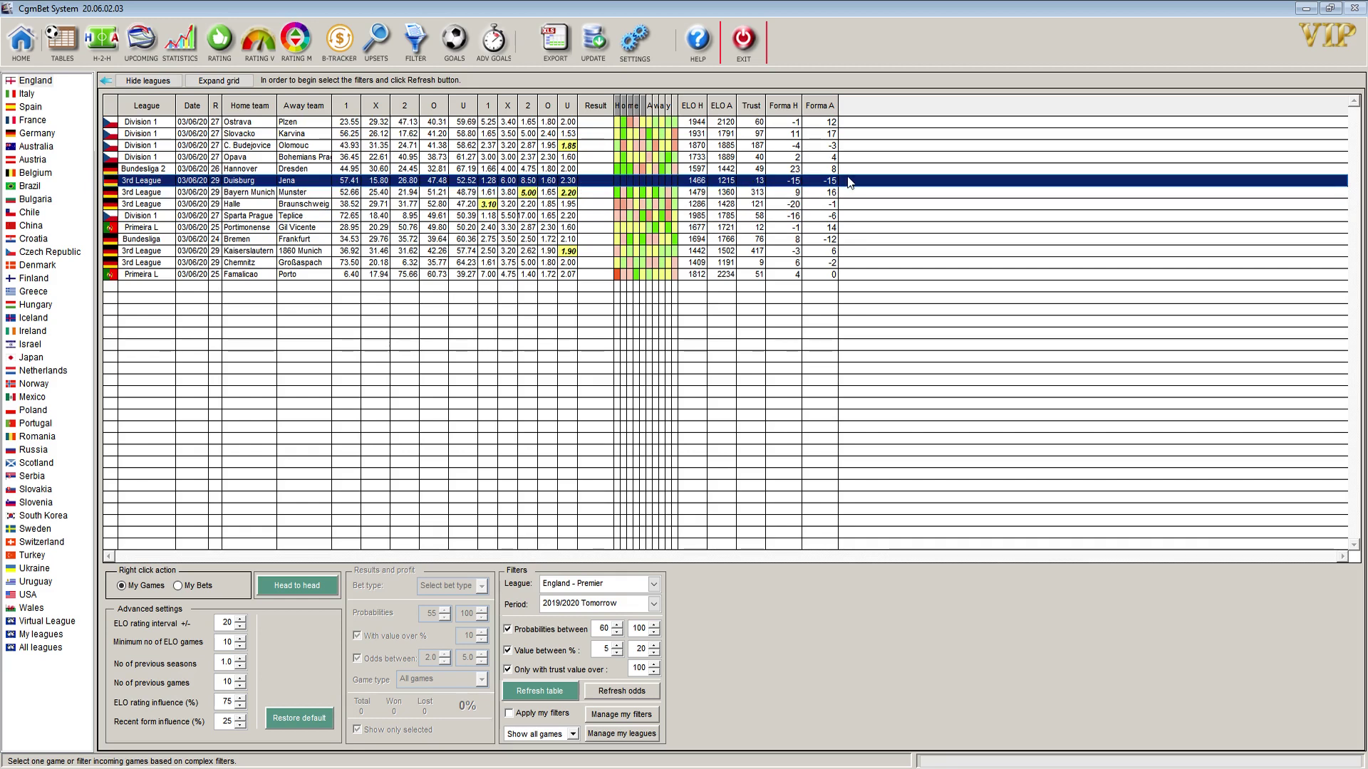
left_click(758, 251)
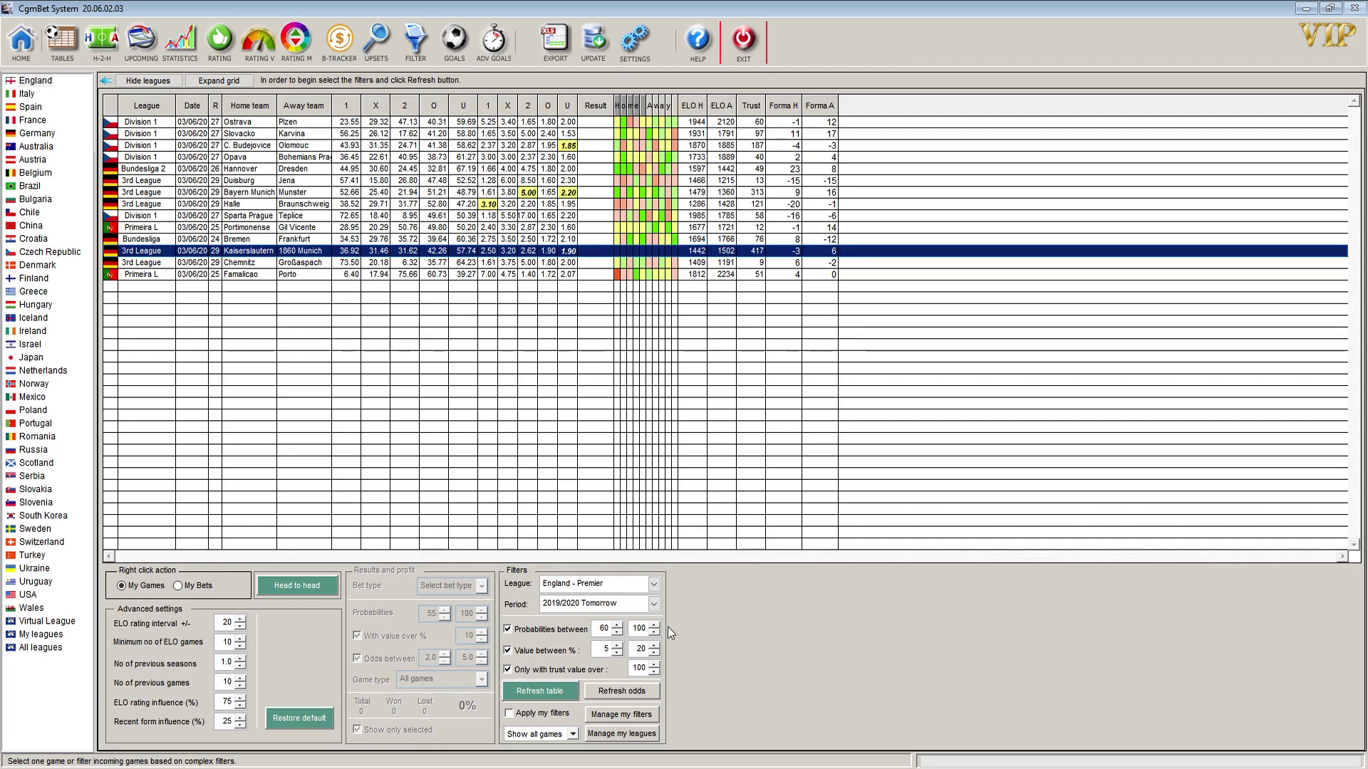
- Set the league filter to All leagues and the lower limit of the value filter to 0%
left_click(652, 585)
scroll(688, 615, "up", 1)
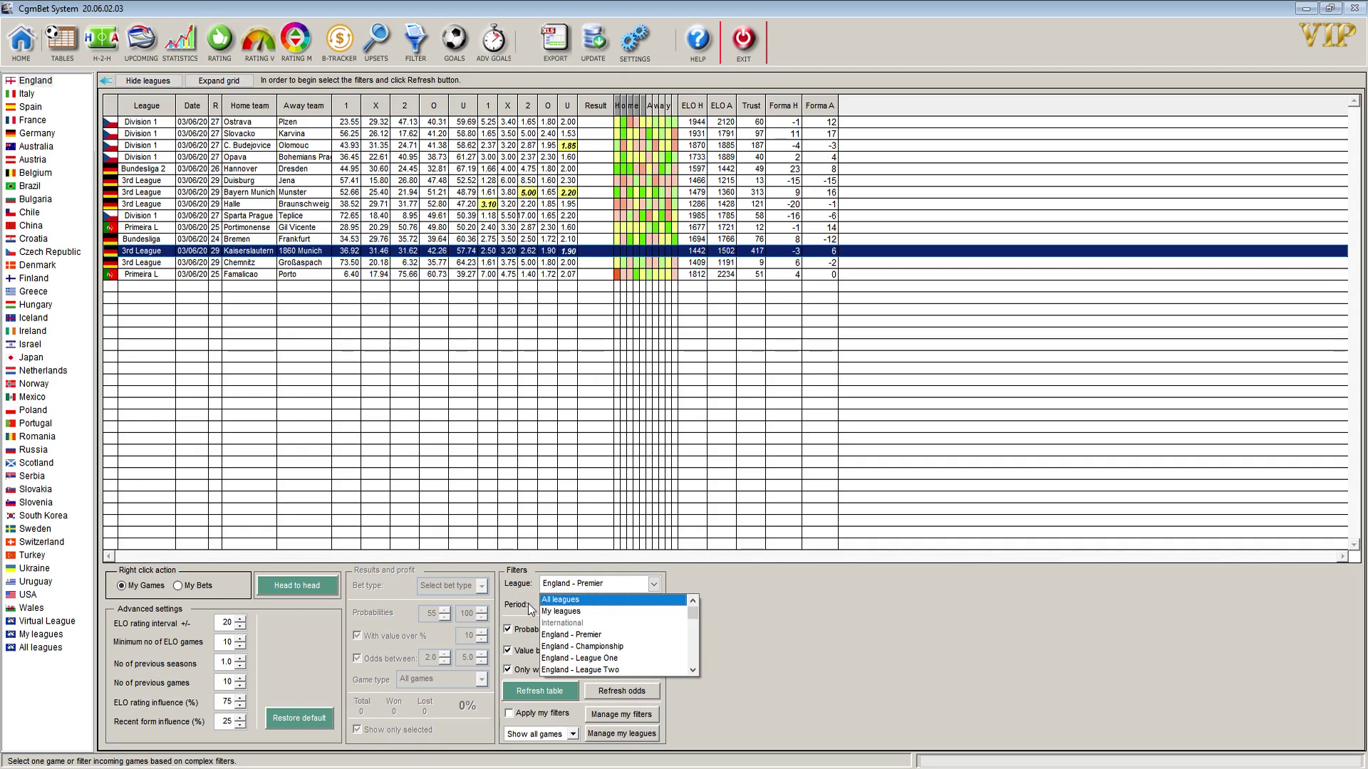
left_click(562, 600)
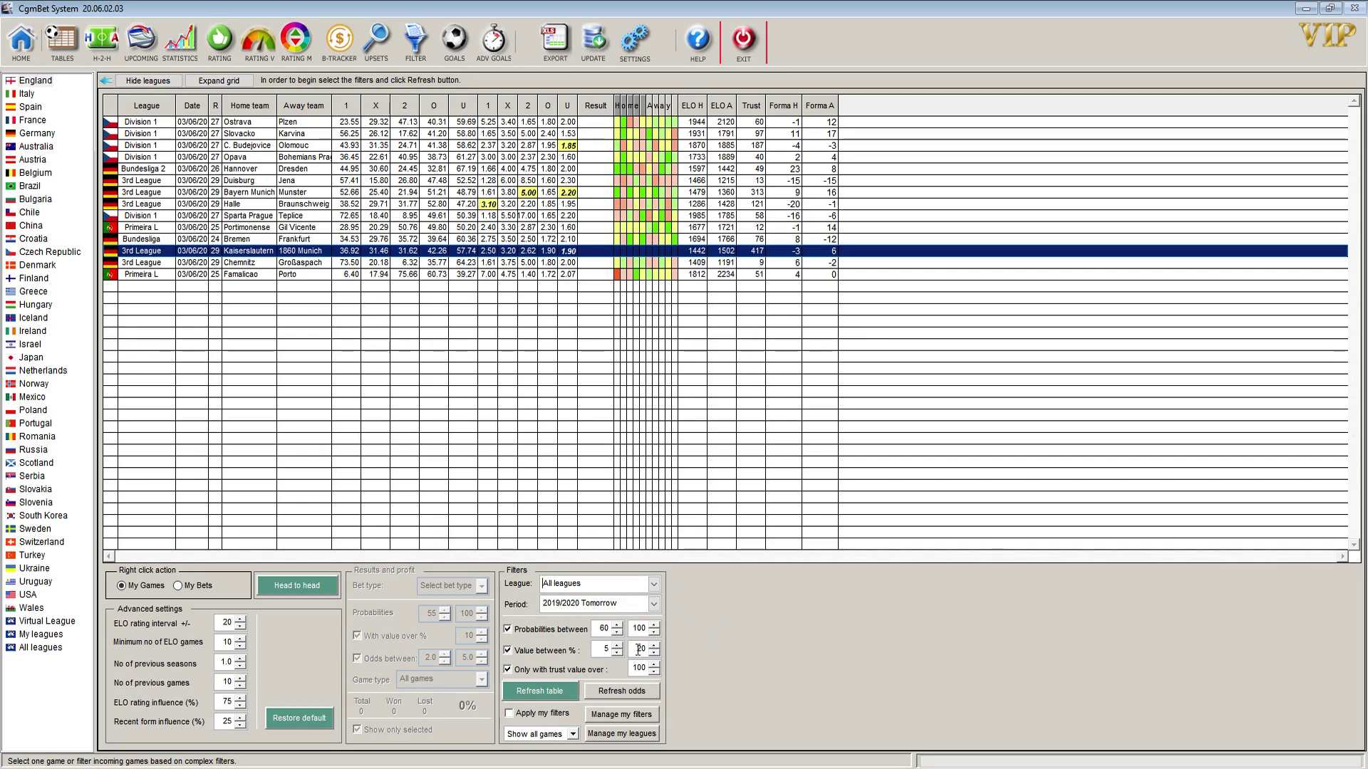
left_click(617, 653)
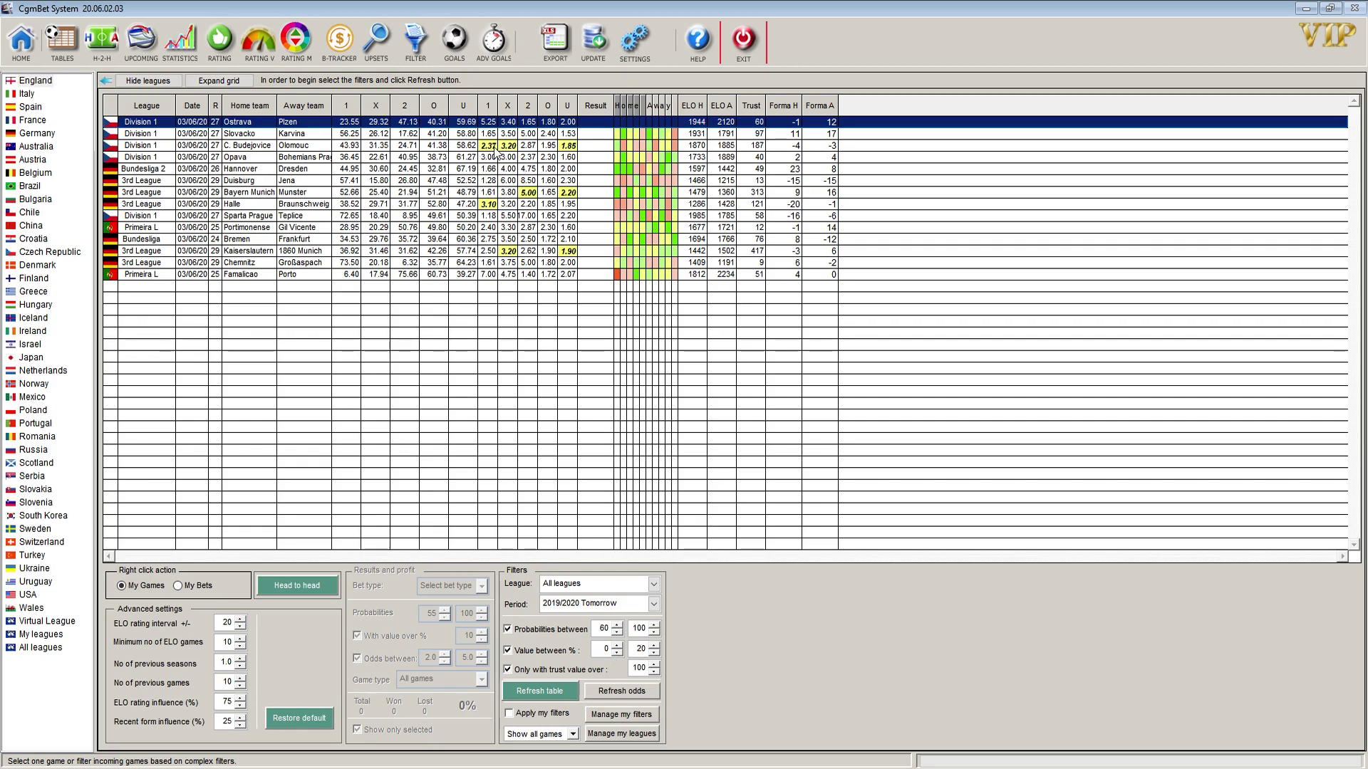
- Switch to Calculator, work out the fair home-win odds for C. Budejovice as 1 ÷ 0.4393, and close it
left_click(498, 768)
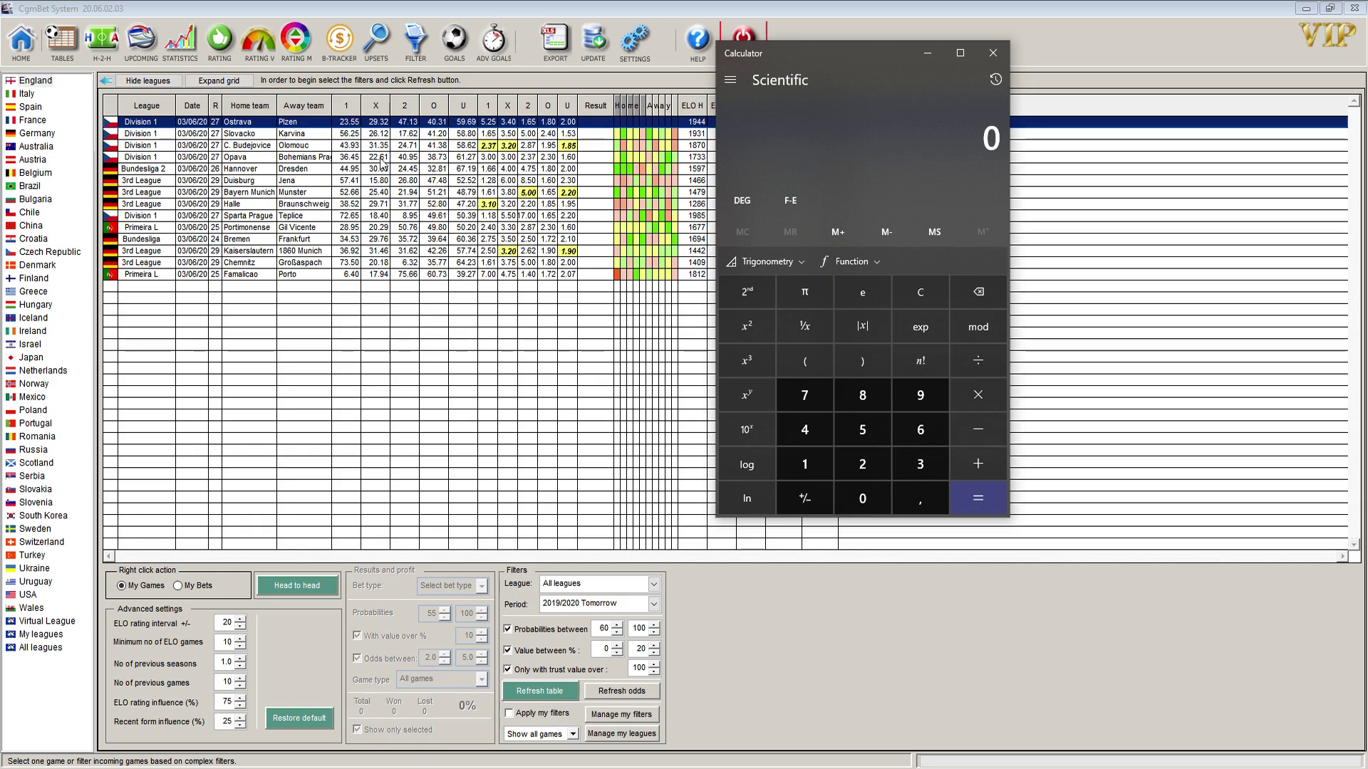
left_click(802, 467)
left_click(870, 498)
left_click(919, 499)
left_click(812, 426)
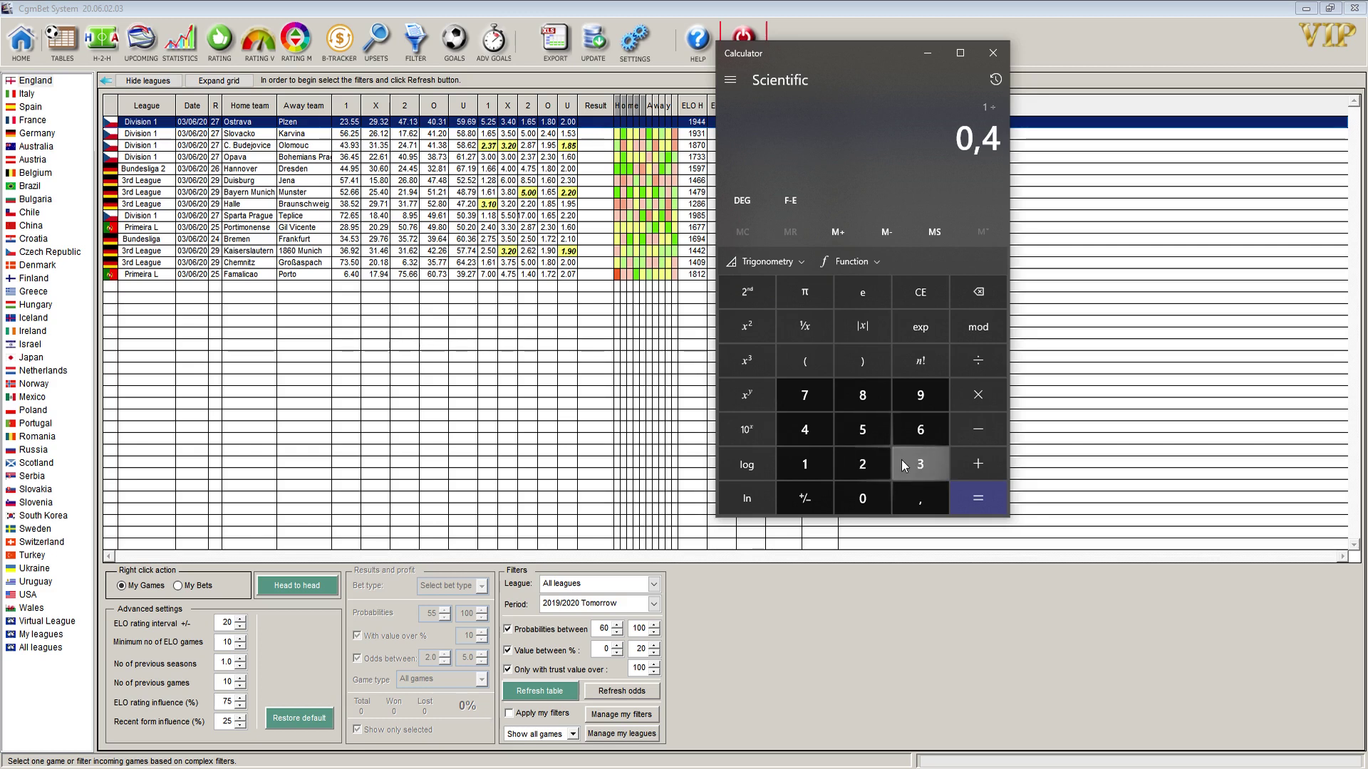
left_click(911, 463)
left_click(919, 394)
left_click(924, 465)
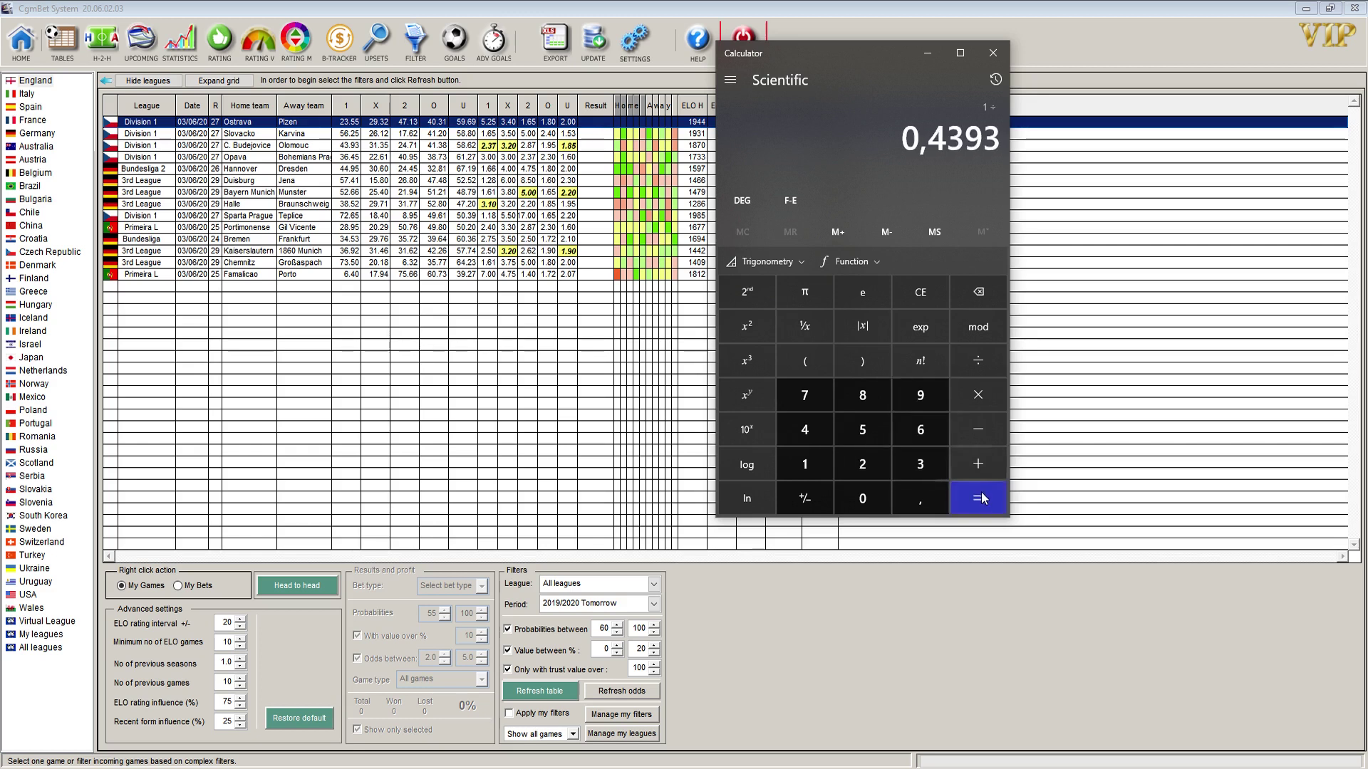
left_click(980, 493)
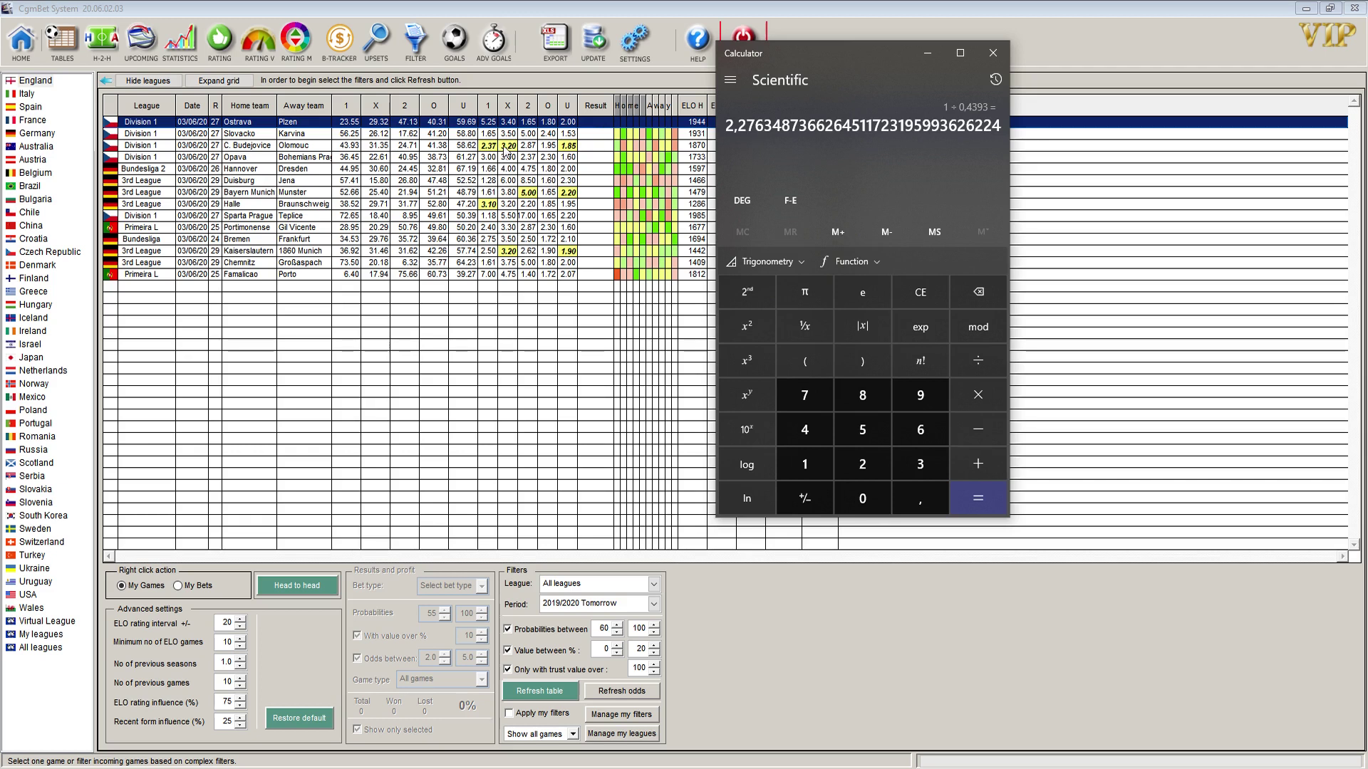
left_click(994, 55)
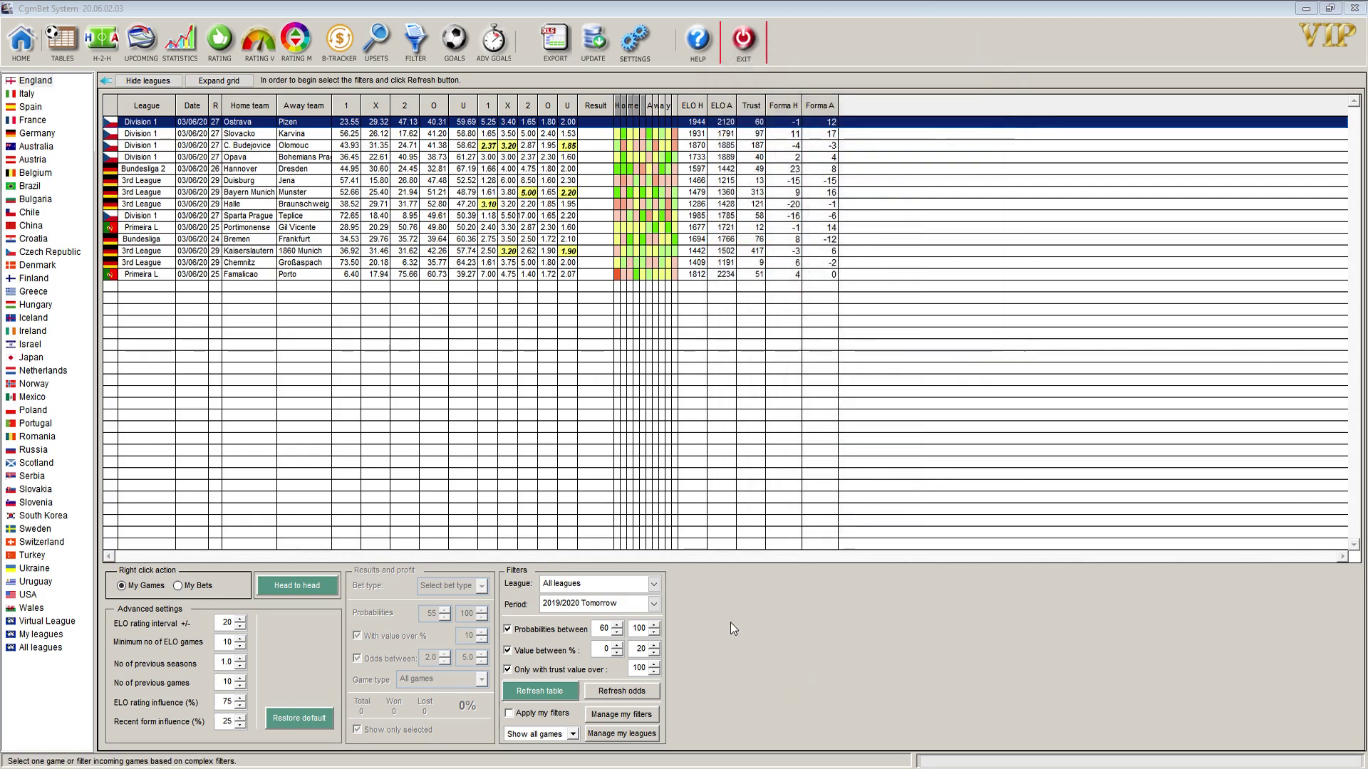
- Try a lower value limit of 10%, set it back to 0% and refresh the odds
left_click(617, 646)
left_click(617, 645)
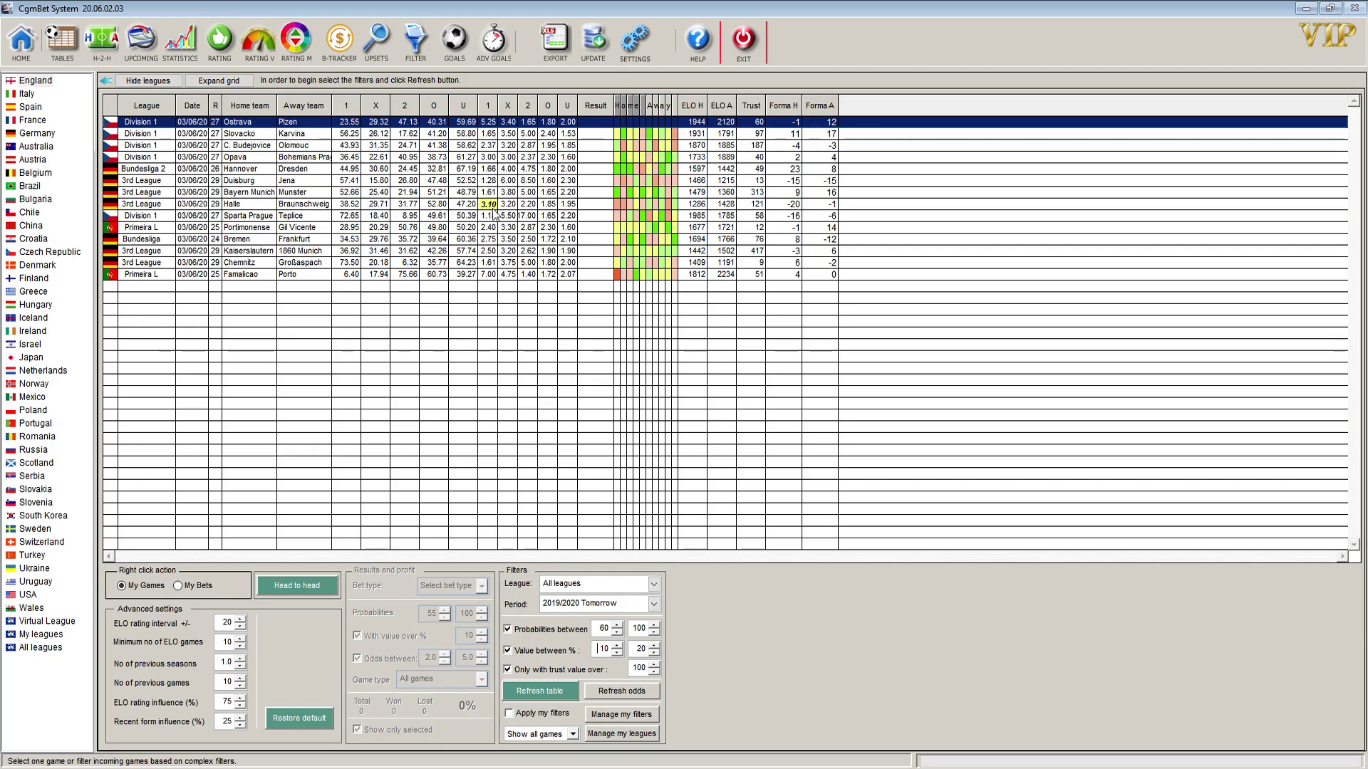
key("BackSpace")
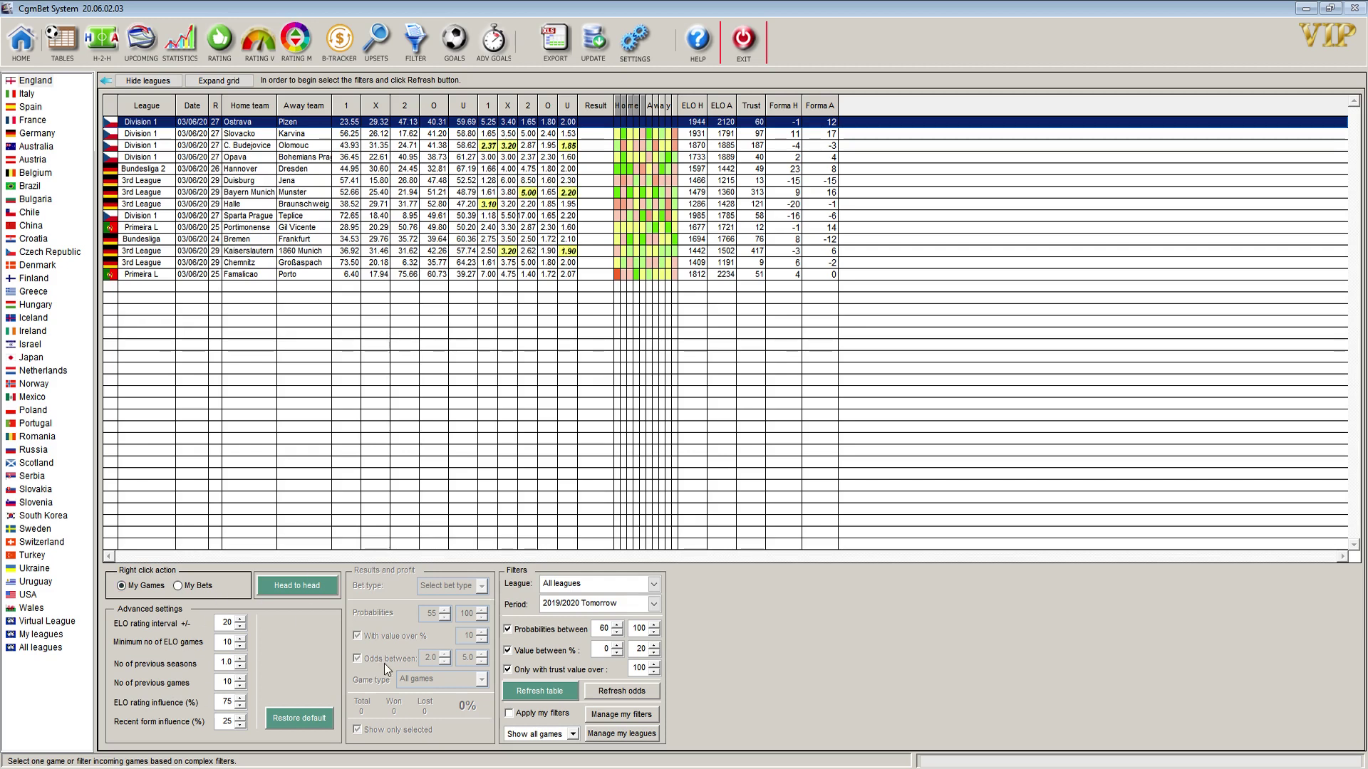
left_click(618, 694)
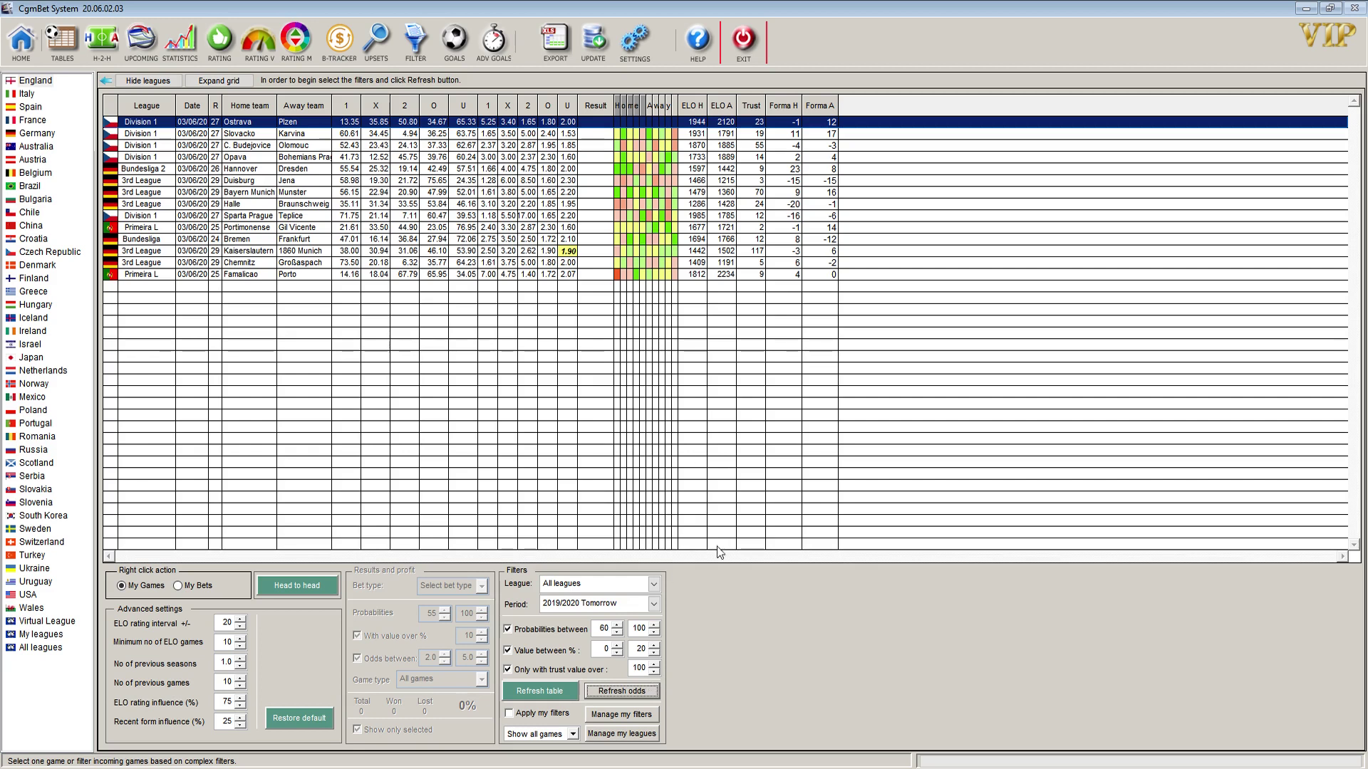
- Toggle the trust value filter off and on to compare value bets, and open and cancel the Excel export of the rating table
left_click(508, 670)
left_click(508, 670)
left_click(508, 670)
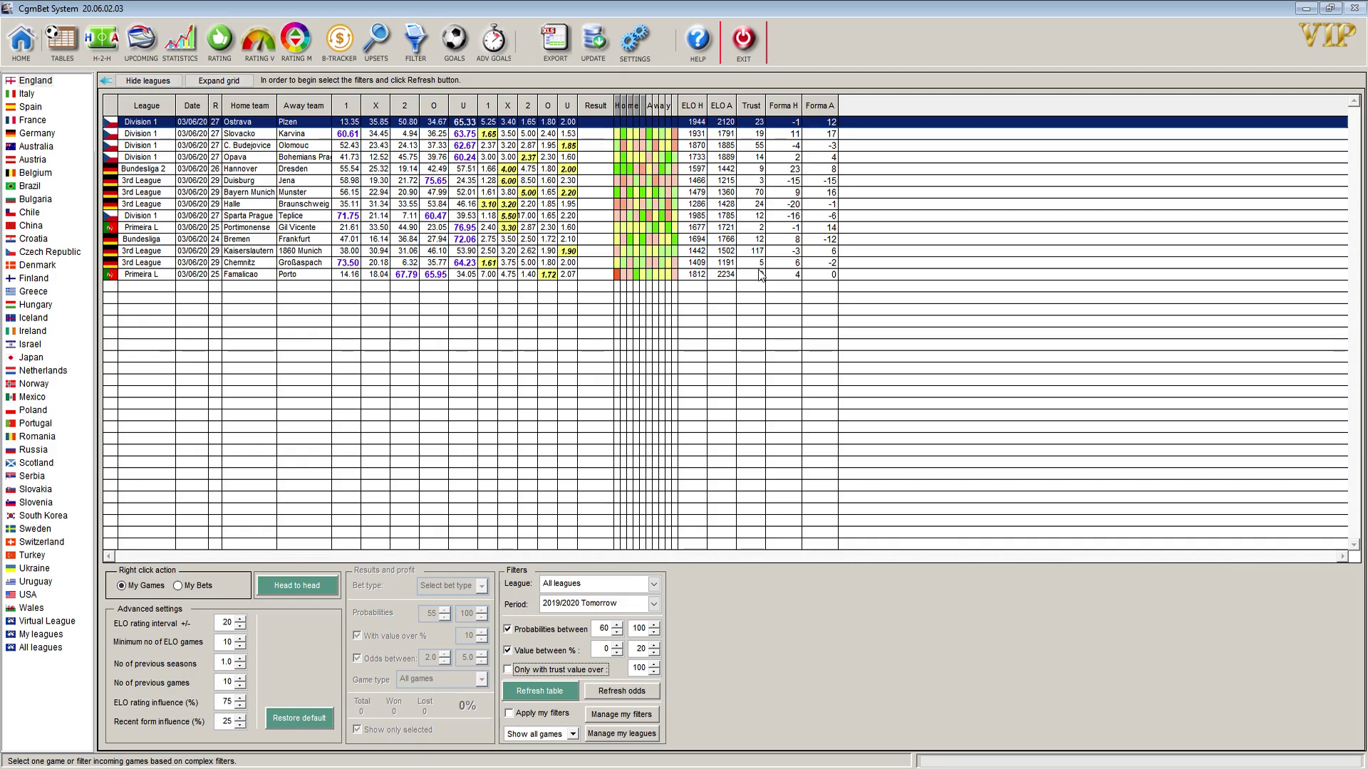
left_click(508, 669)
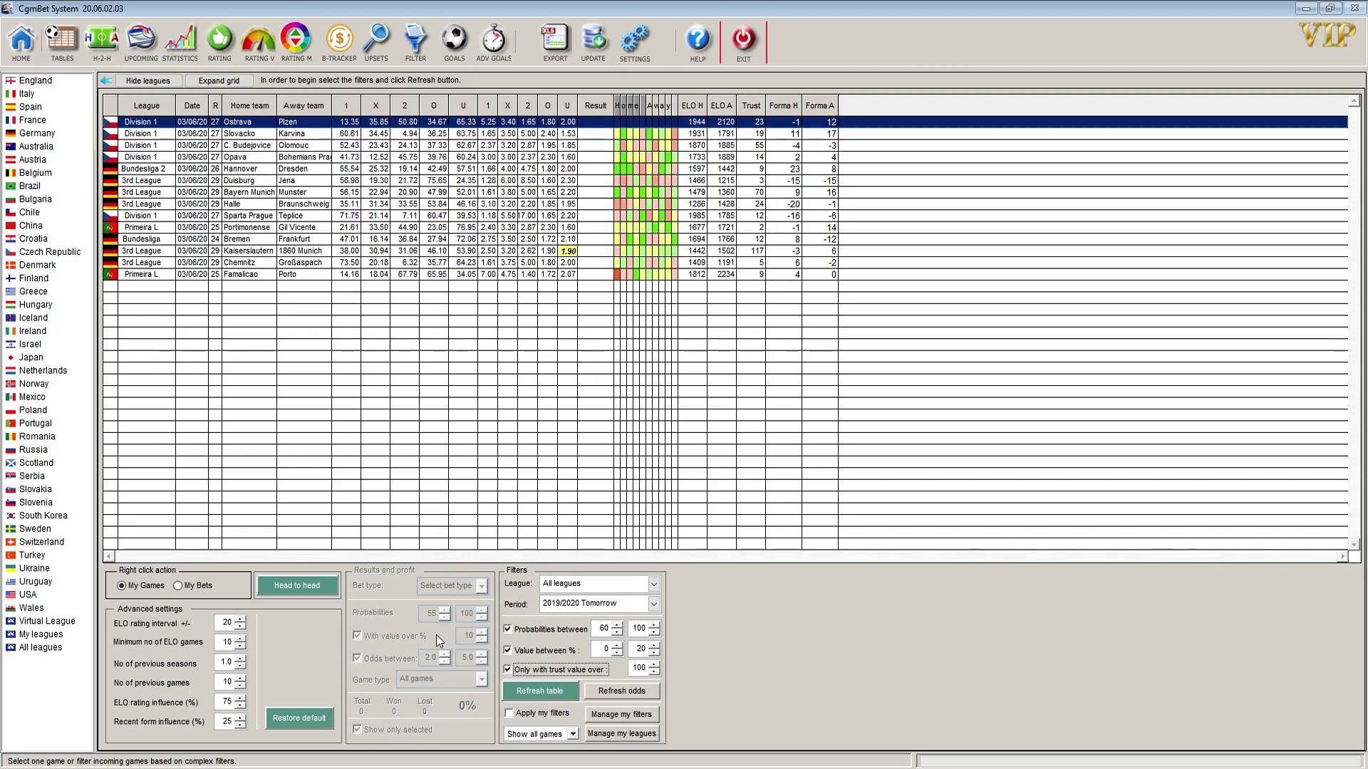
left_click(555, 41)
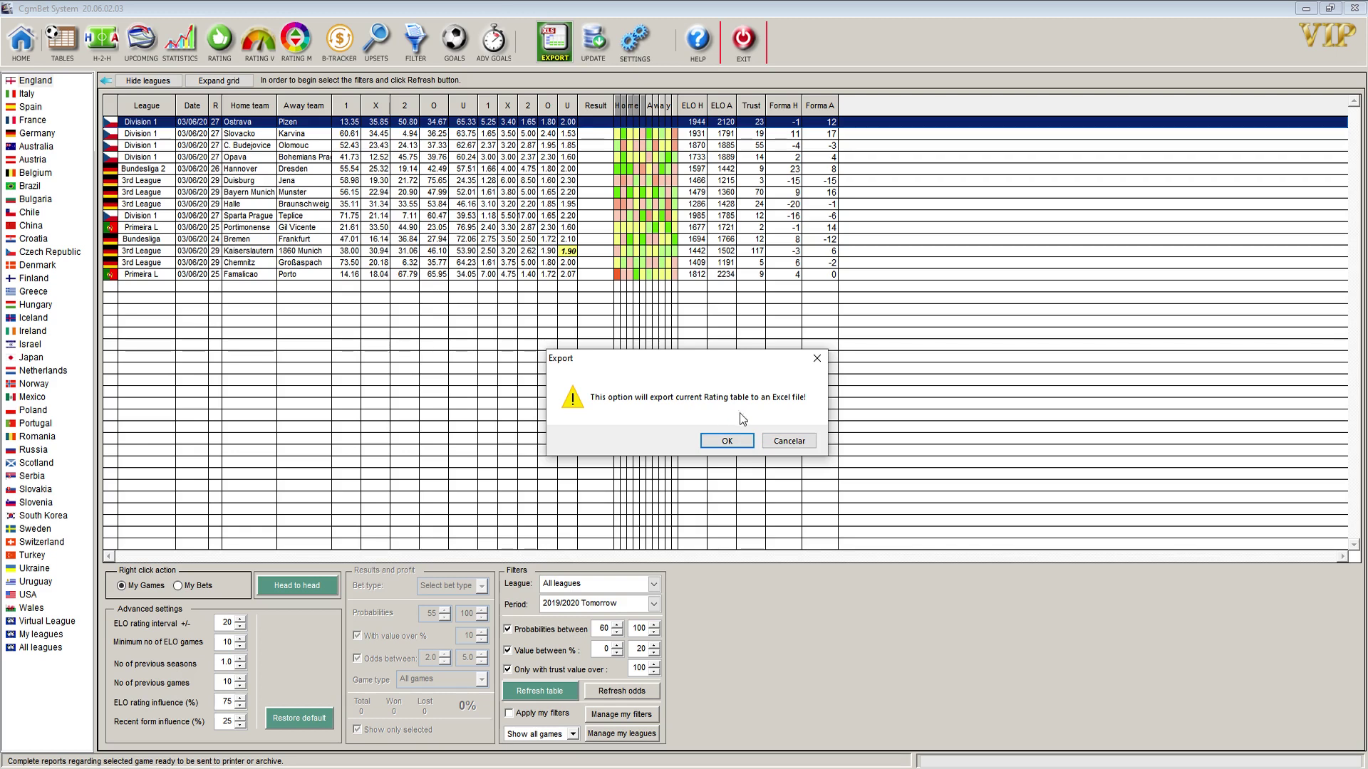
left_click(798, 439)
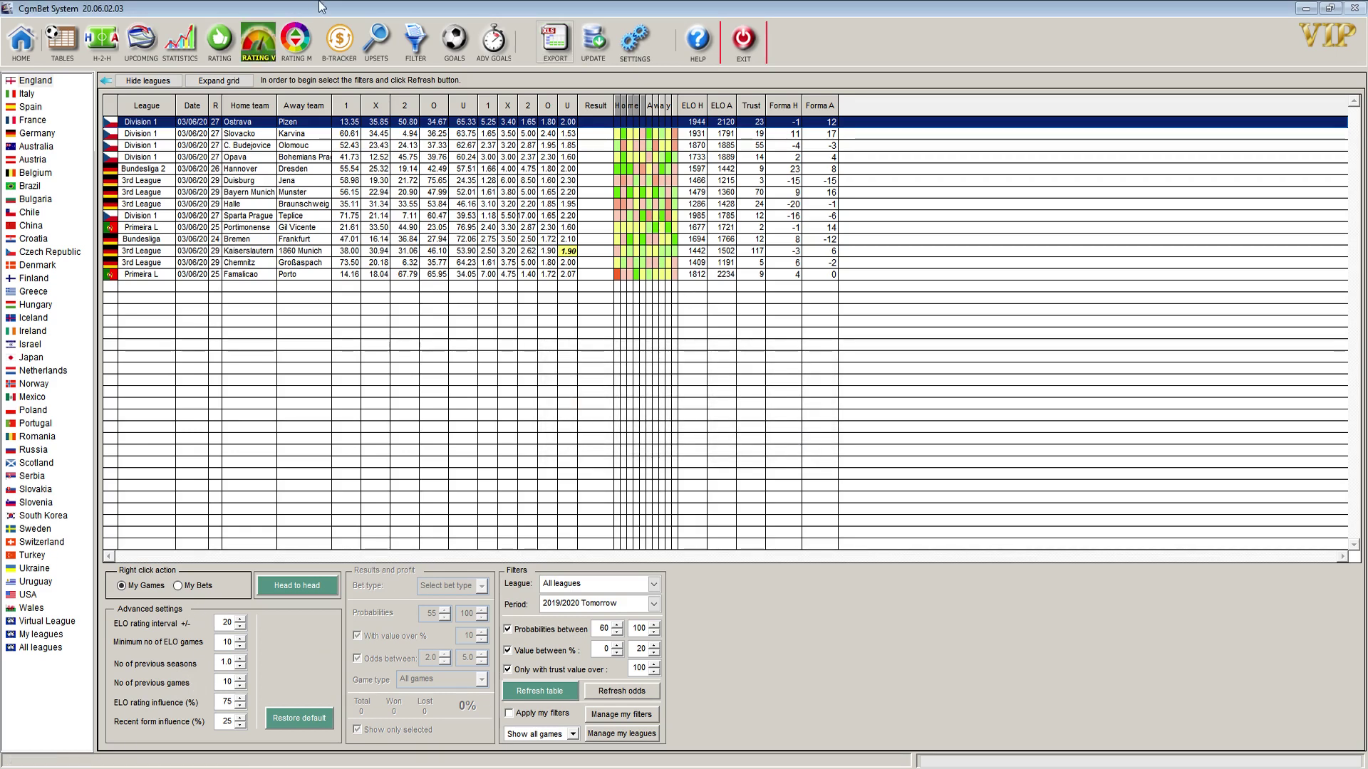
- Open Rating V, set the range to the single day 03/06/20 and refresh the games list
left_click(296, 39)
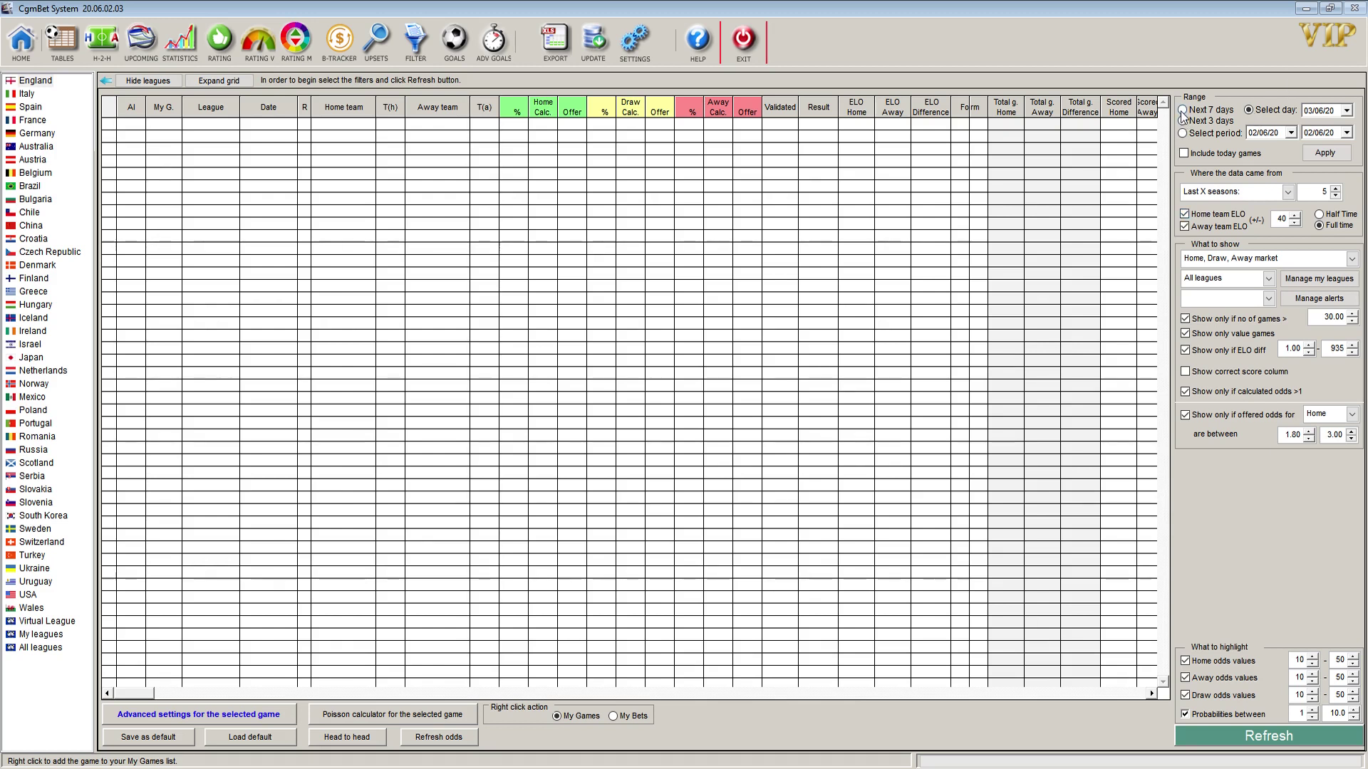
left_click(1183, 134)
left_click(1265, 112)
left_click(1268, 736)
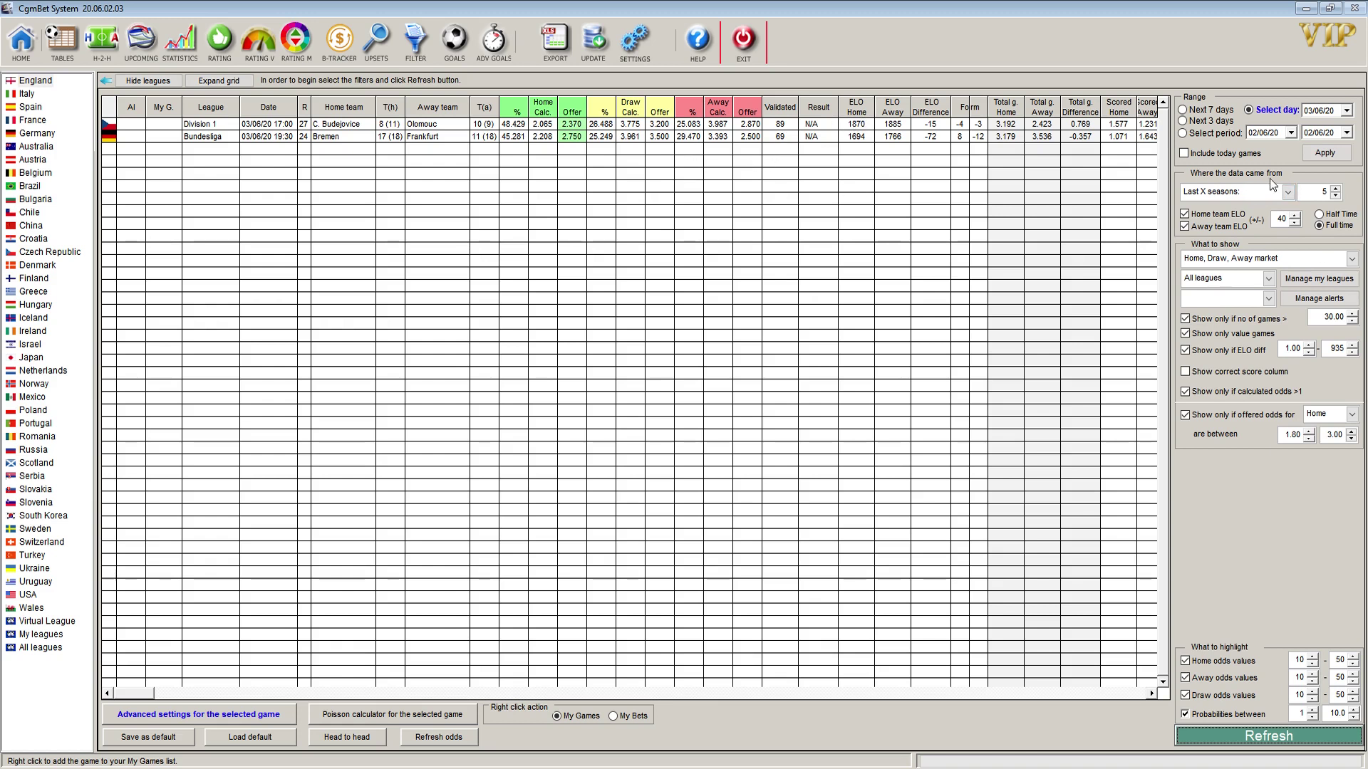
- Limit the source data to the last 3 seasons, refresh the games, and view the available market options
left_click(1336, 196)
left_click(1336, 196)
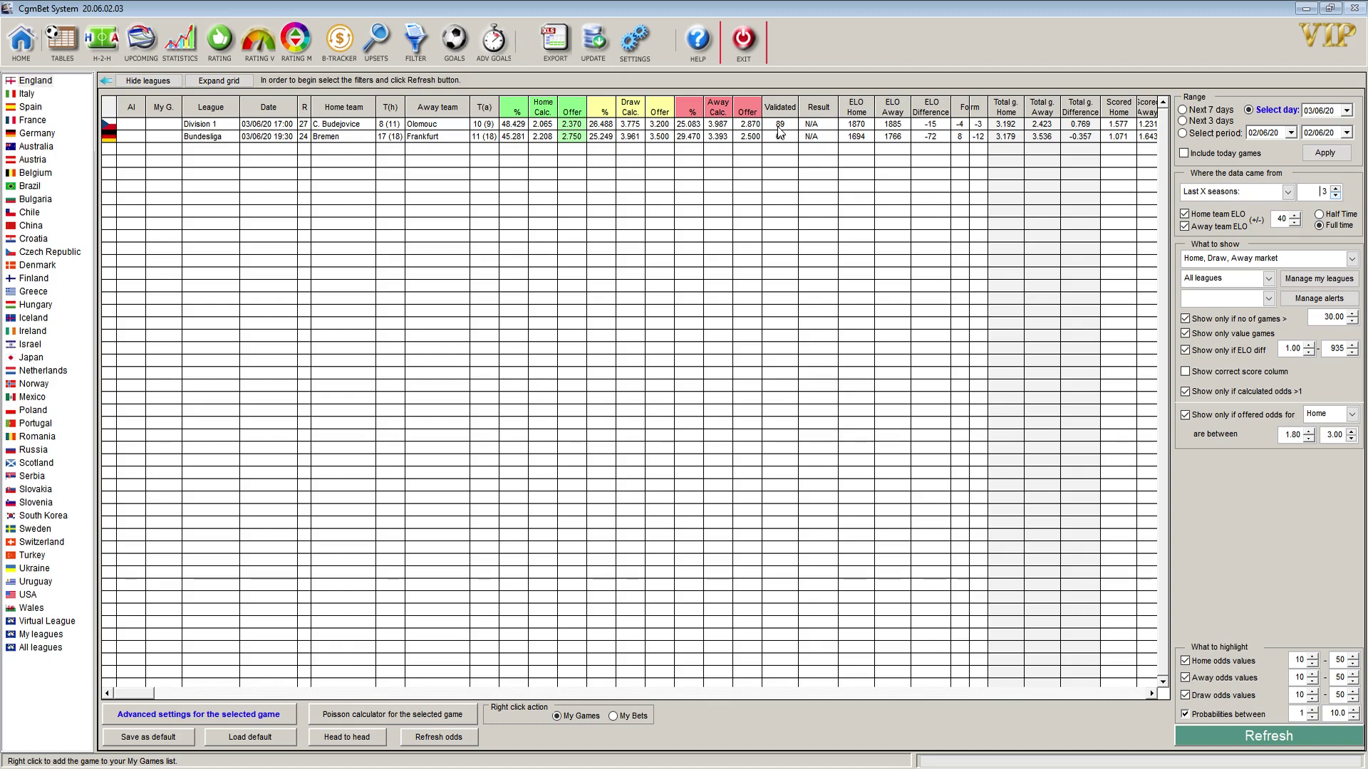
left_click(1257, 747)
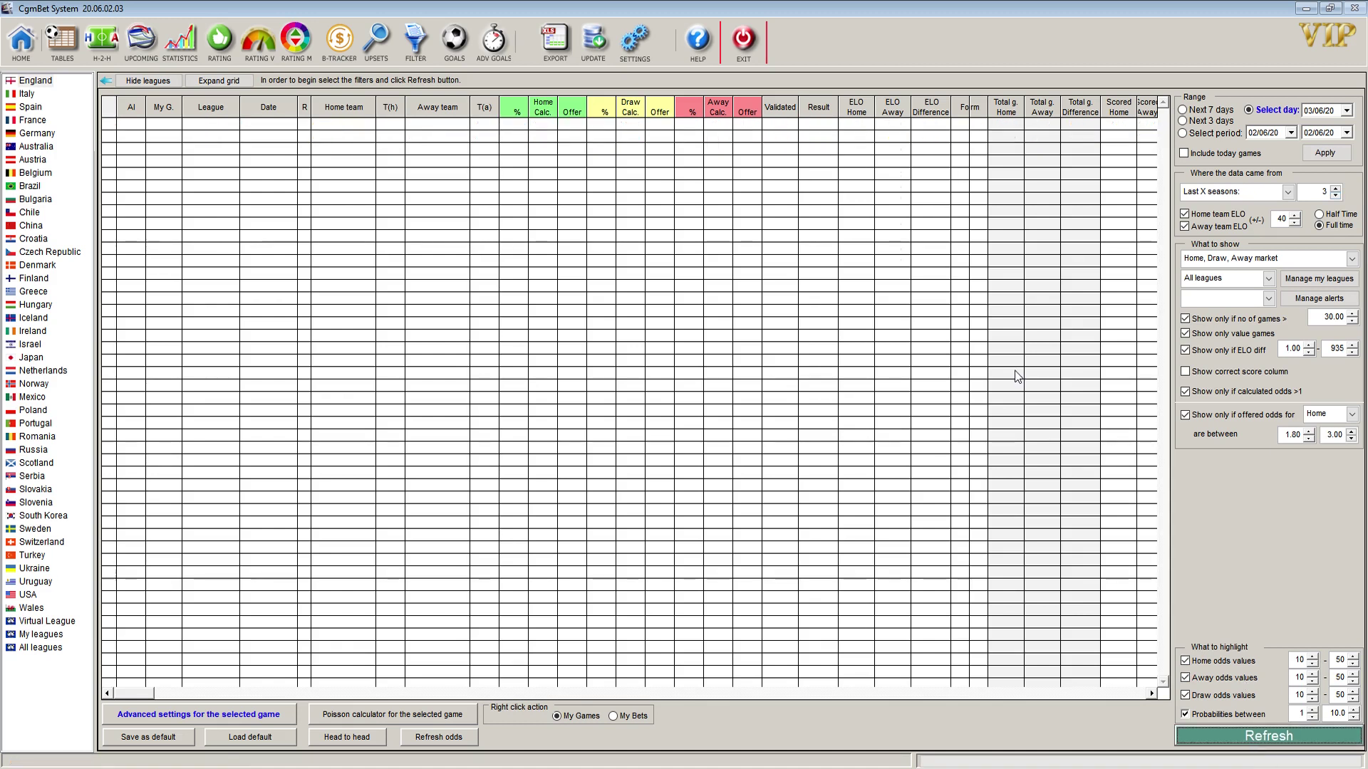
left_click(1353, 258)
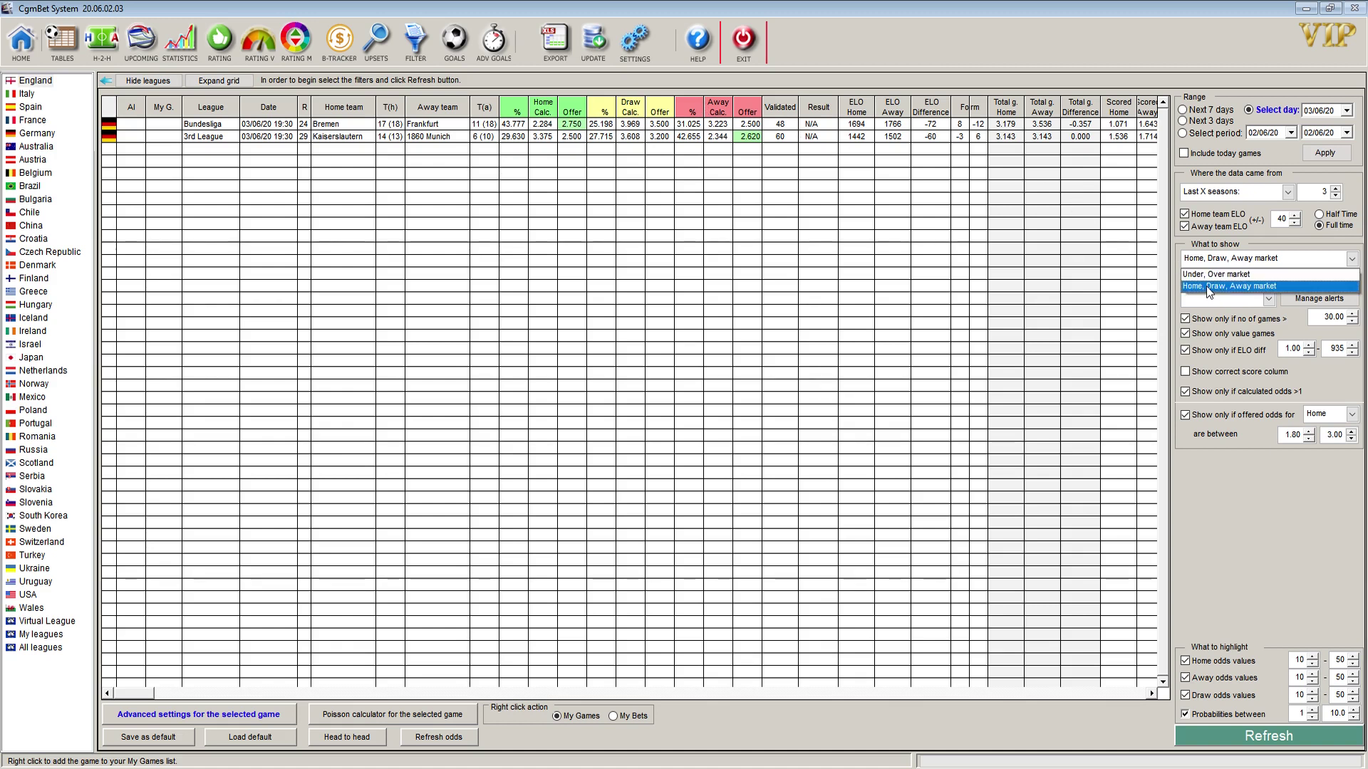
left_click(1035, 36)
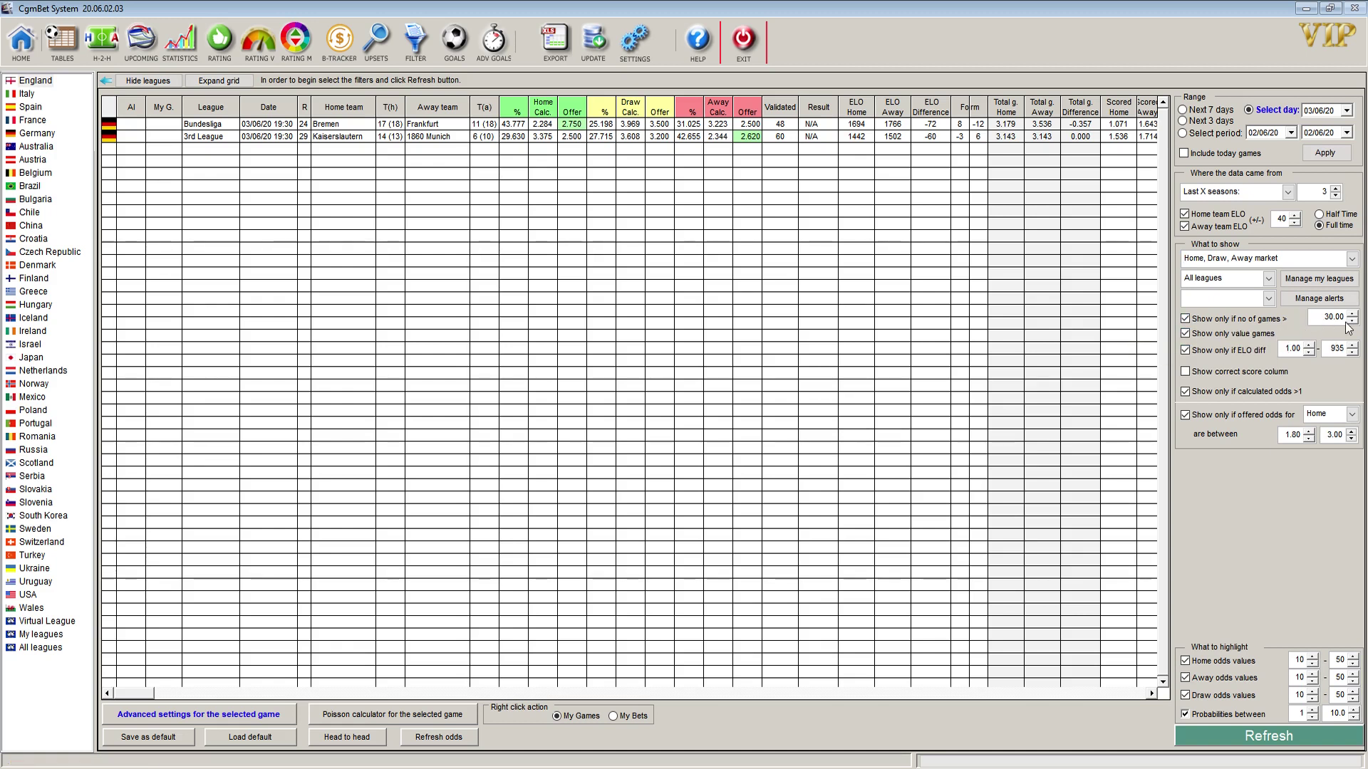
- Refresh the games without the minimum number of games filter of 30, and switch that filter back on
left_click(1187, 319)
left_click(1275, 738)
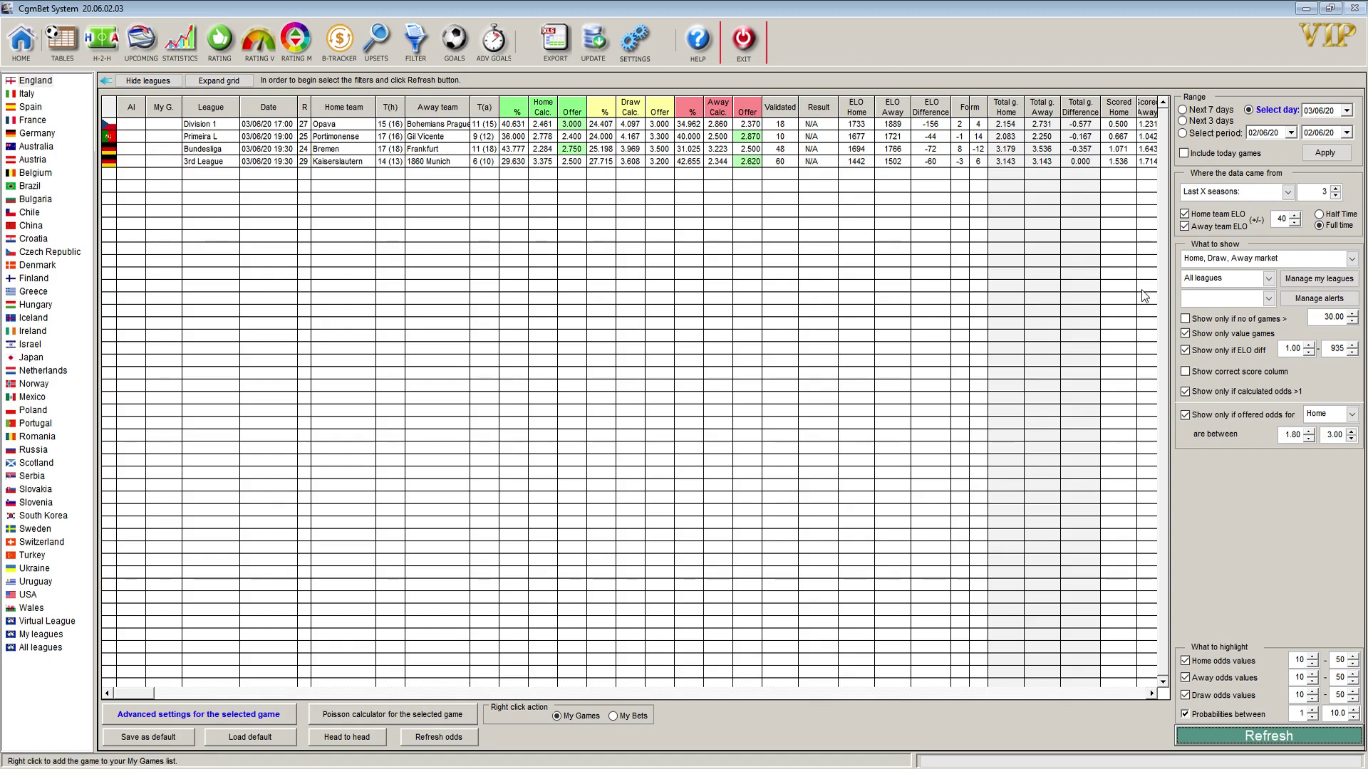
left_click(1196, 322)
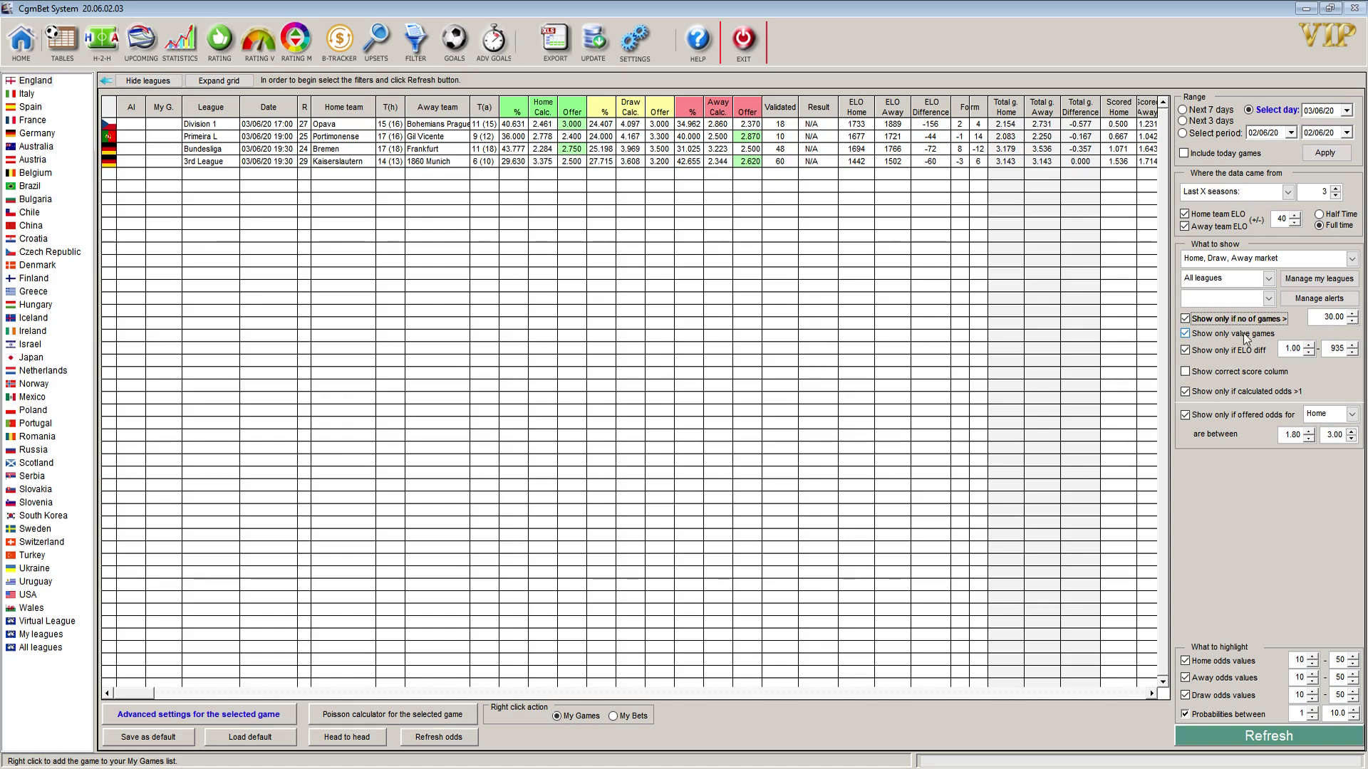
- Turn off the value games only filter and refresh the list
left_click(1186, 334)
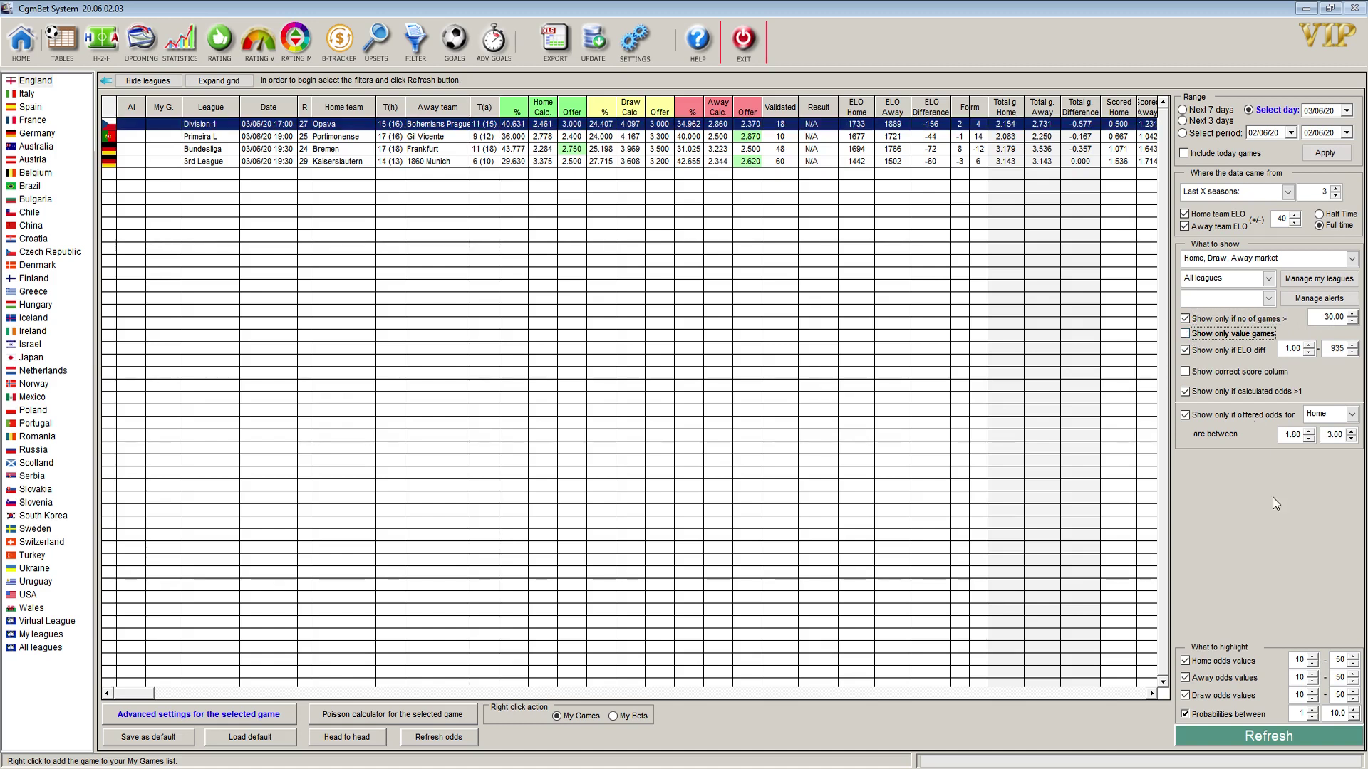
left_click(1268, 736)
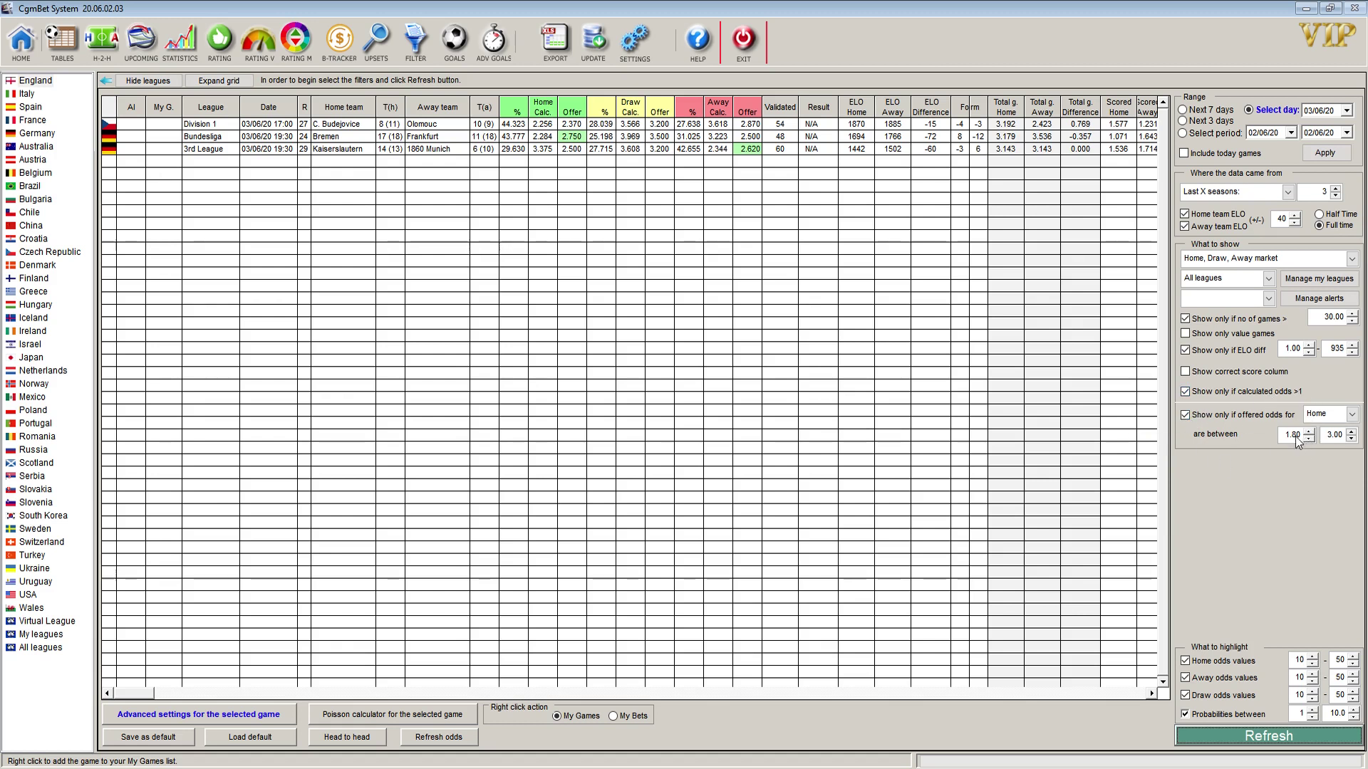
- Turn off the offered home odds filter, restrict the list to value games and refresh it
left_click(1185, 415)
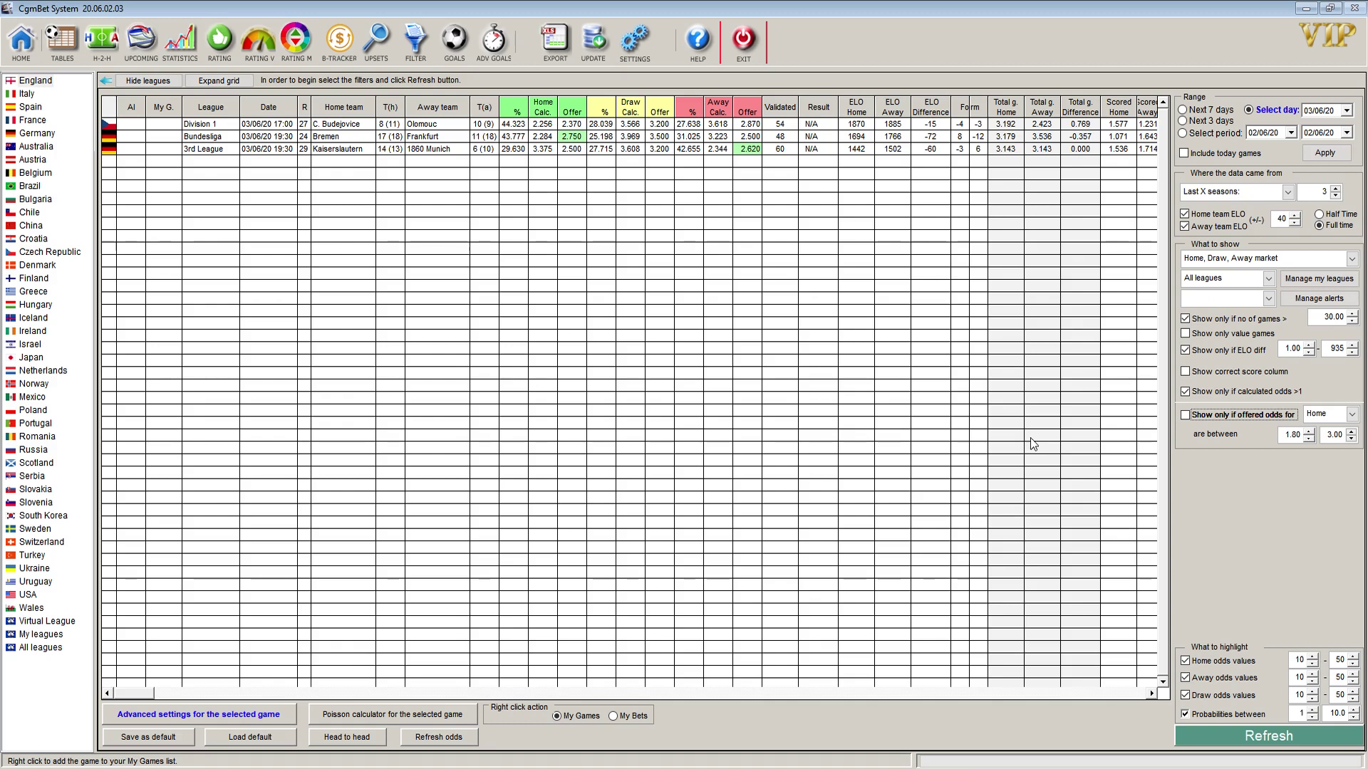
left_click(1186, 333)
left_click(1265, 735)
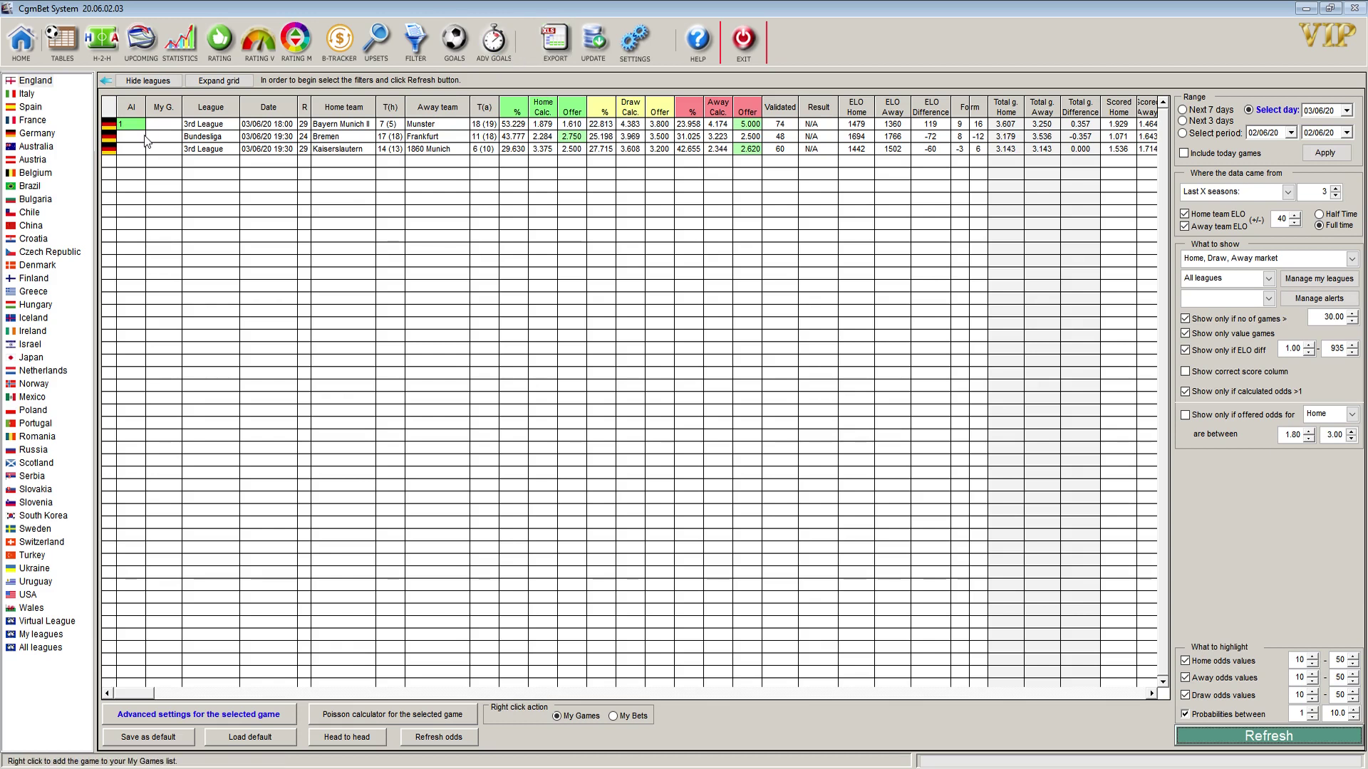
- Try a Home win bet in the My Games entry for Bayern Munich II - Munster, and close it without saving
right_click(237, 126)
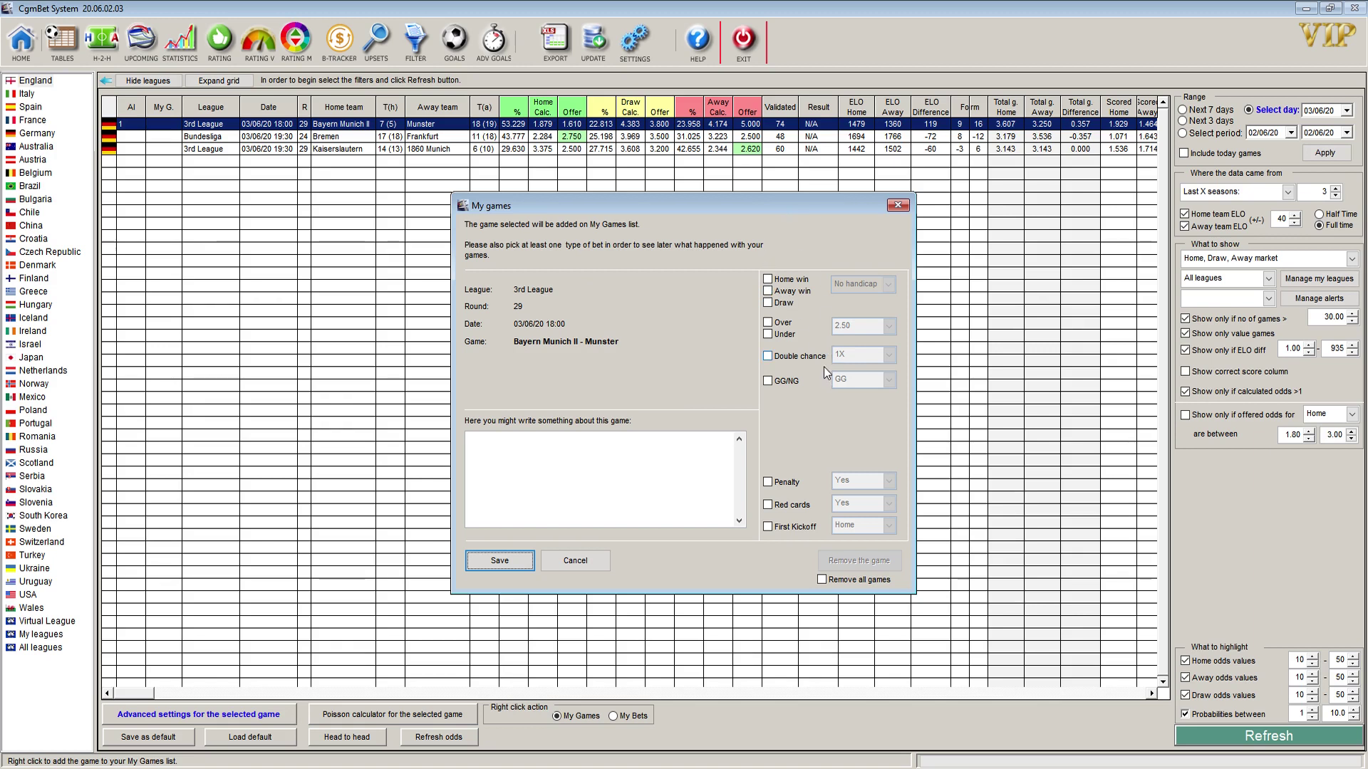
left_click(780, 291)
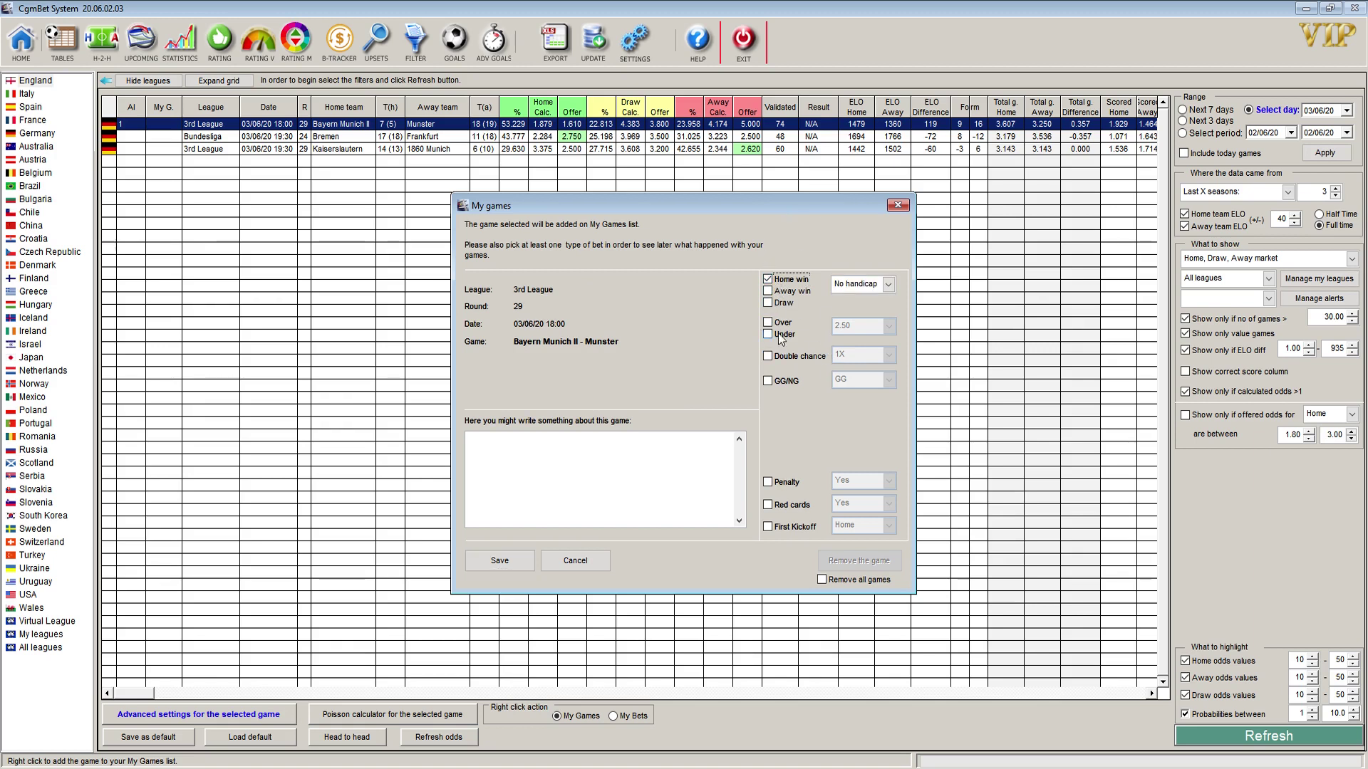
left_click(896, 206)
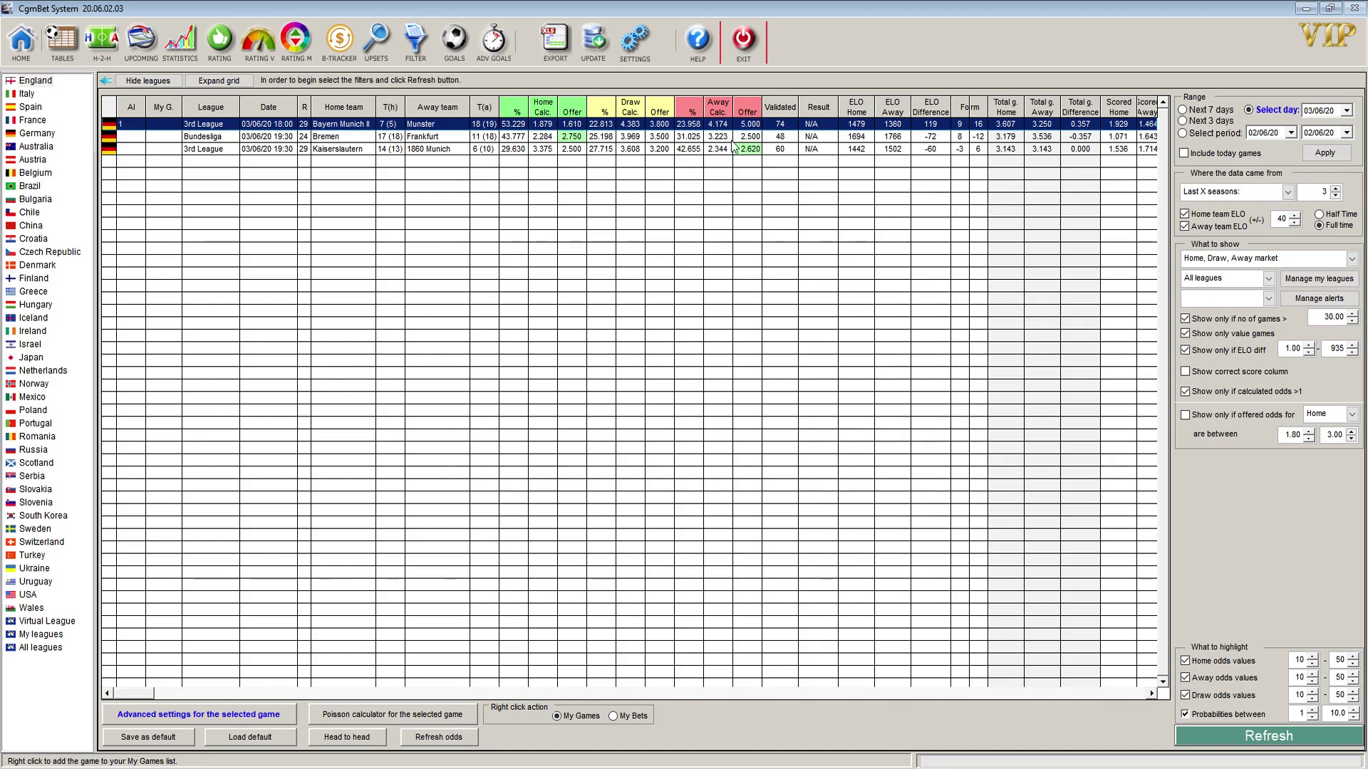
left_click(557, 150)
left_click(503, 128)
left_click(302, 149)
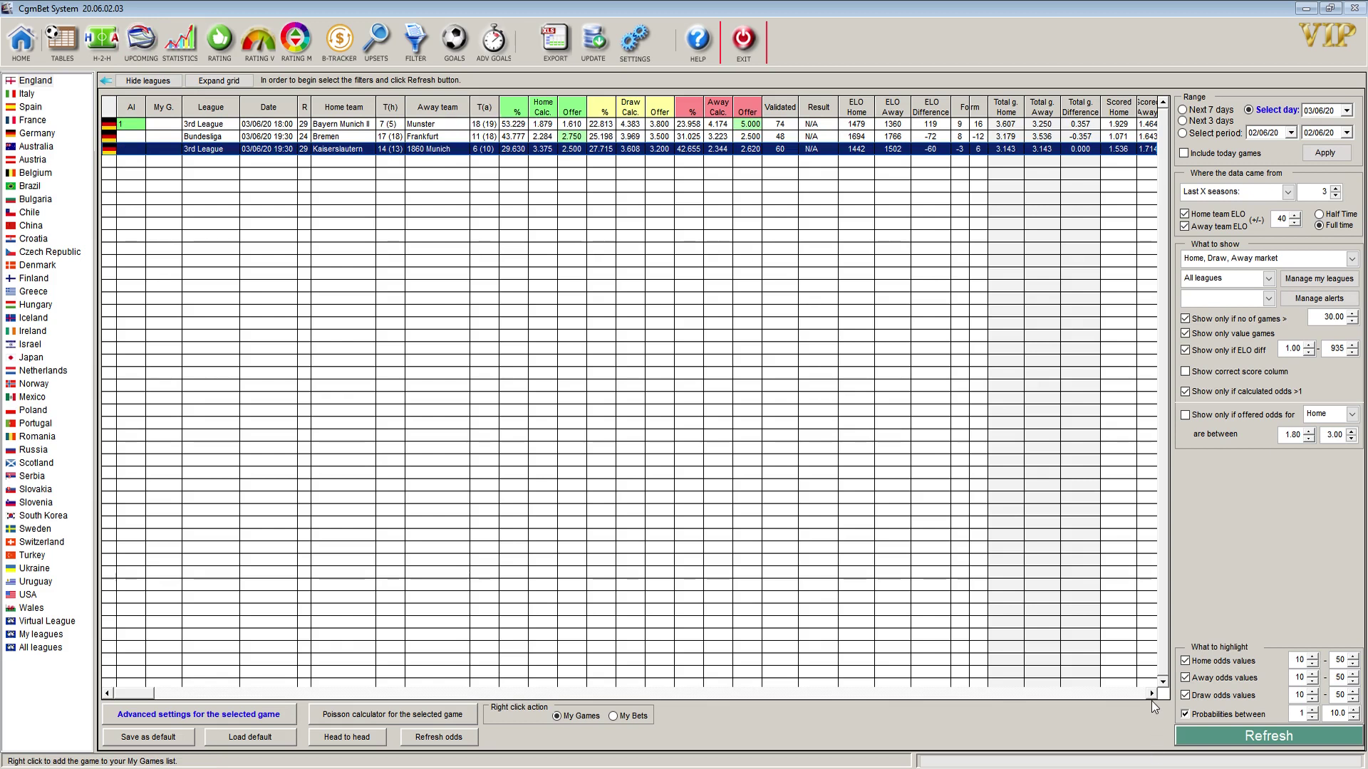
- View the Poisson calculator transfer options for Bayern Munich II - Munster and close the dialog
left_click(350, 127)
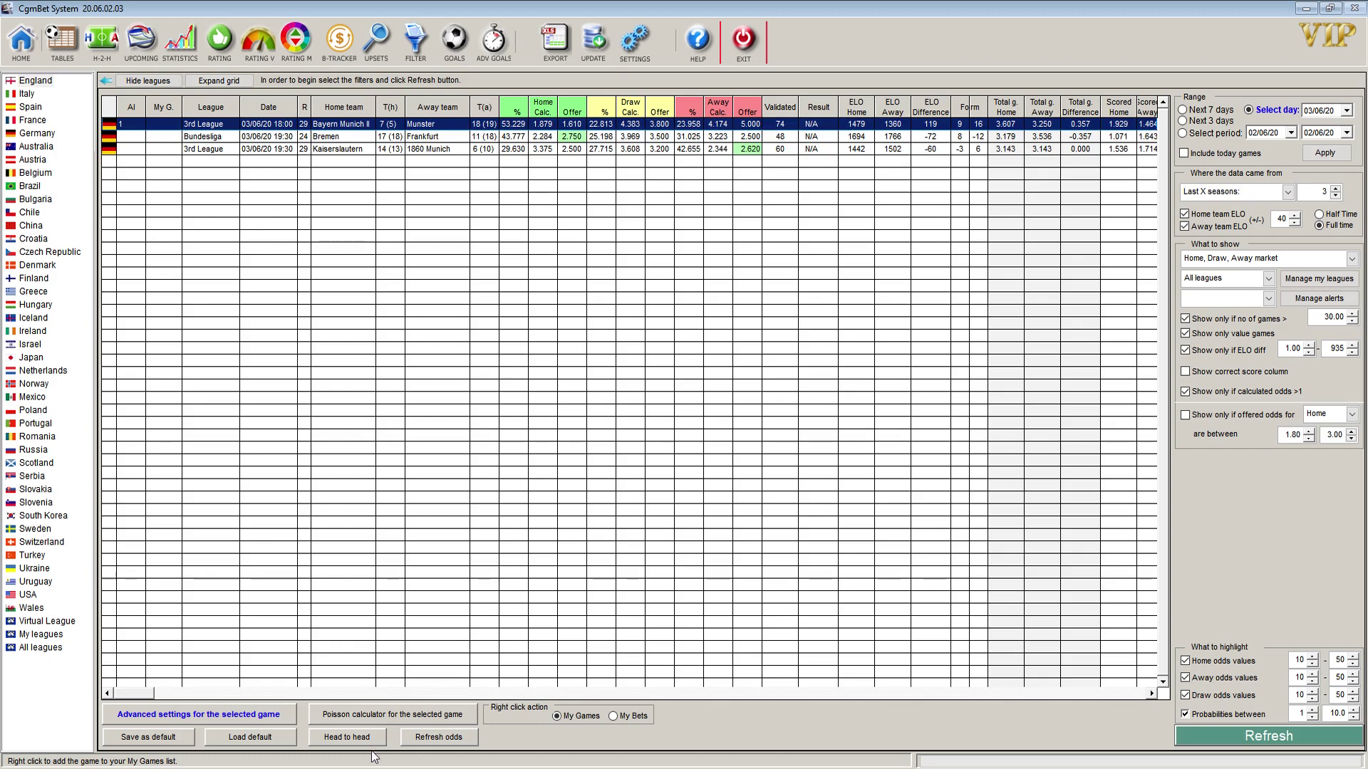
left_click(357, 712)
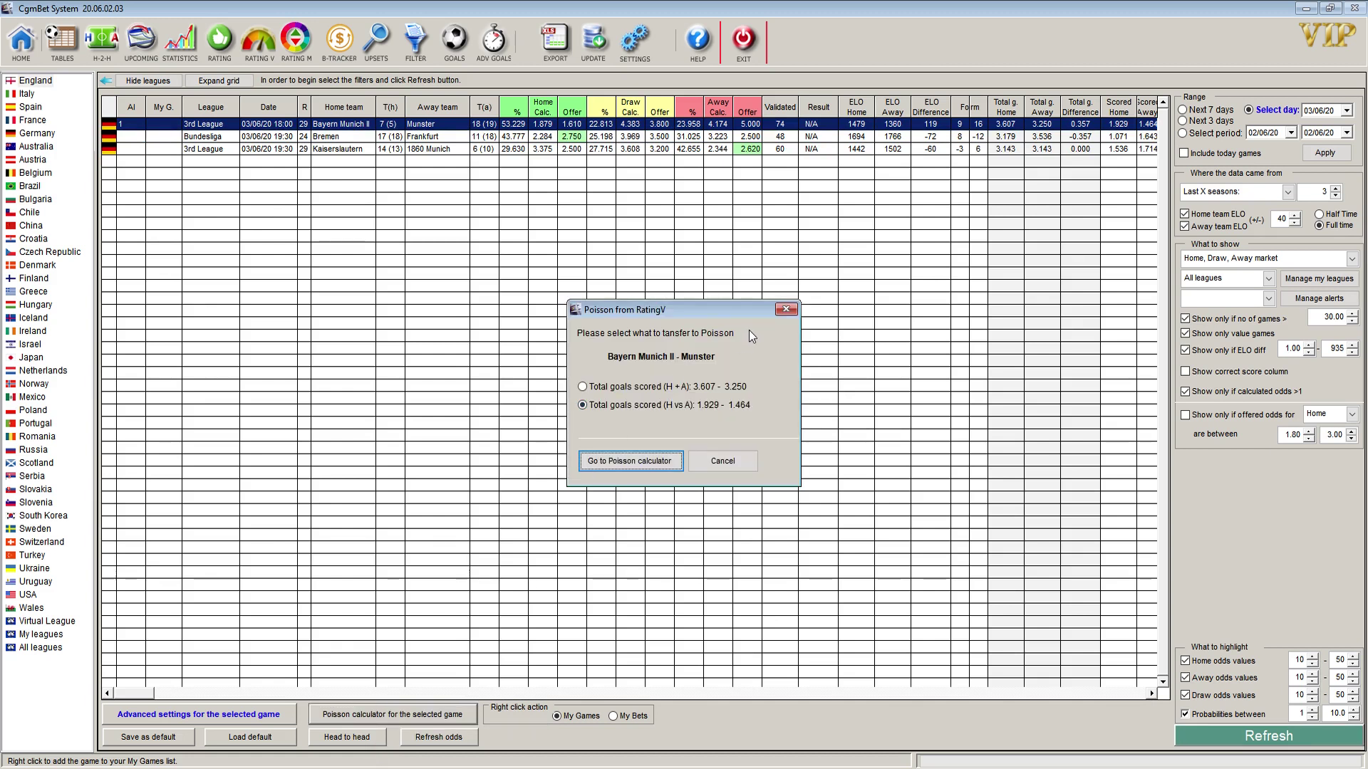
left_click(786, 310)
left_click(421, 714)
left_click(786, 310)
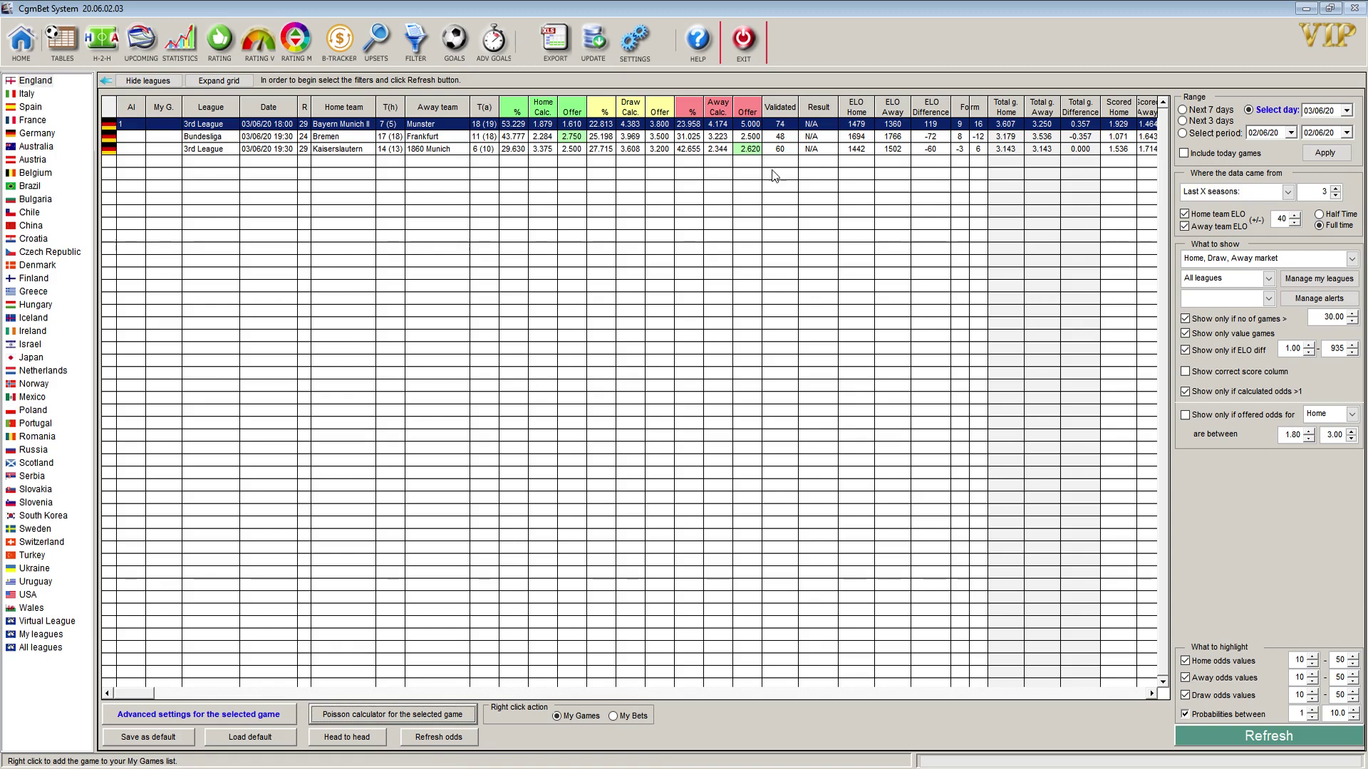
- Examine the total, scored and received goals, GG/NG percentages and goal probability columns of the listed value games
left_click(753, 141)
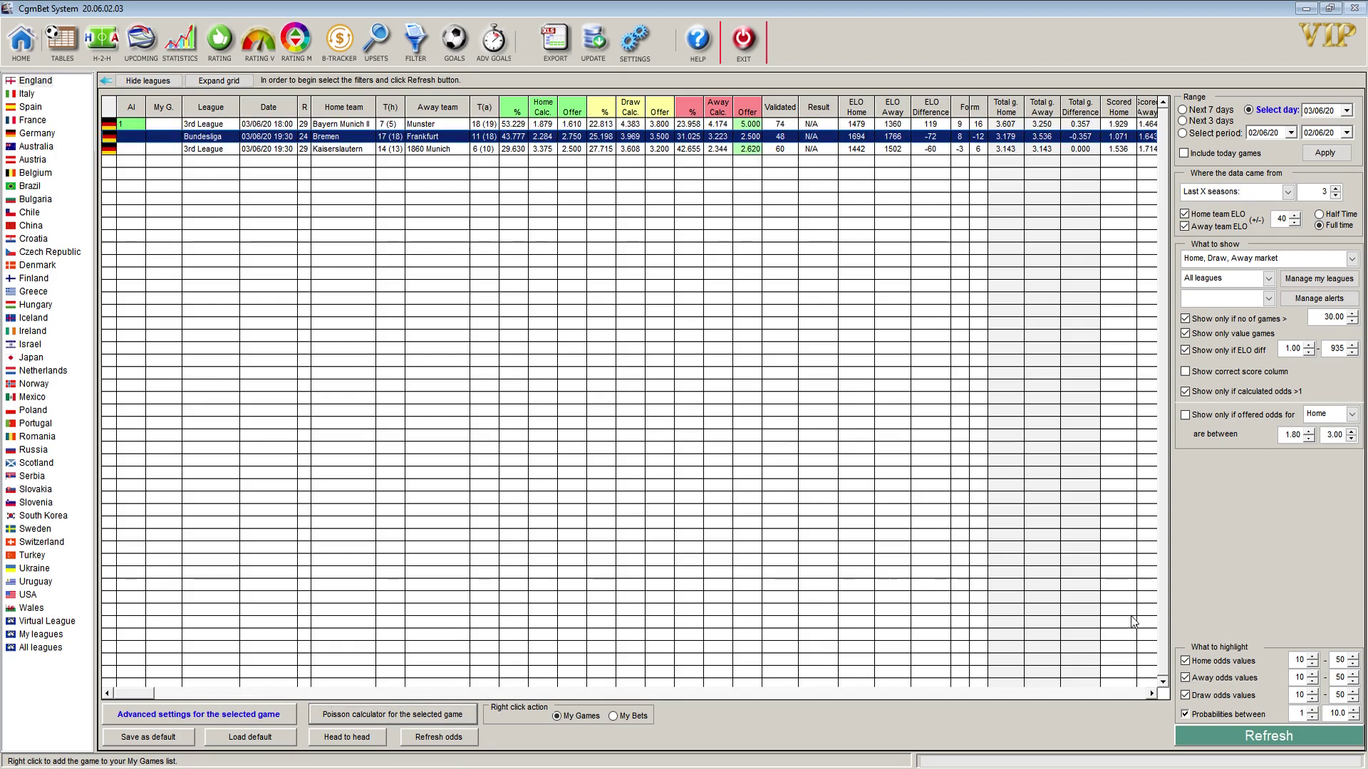
left_click(1152, 694)
left_click(1151, 694)
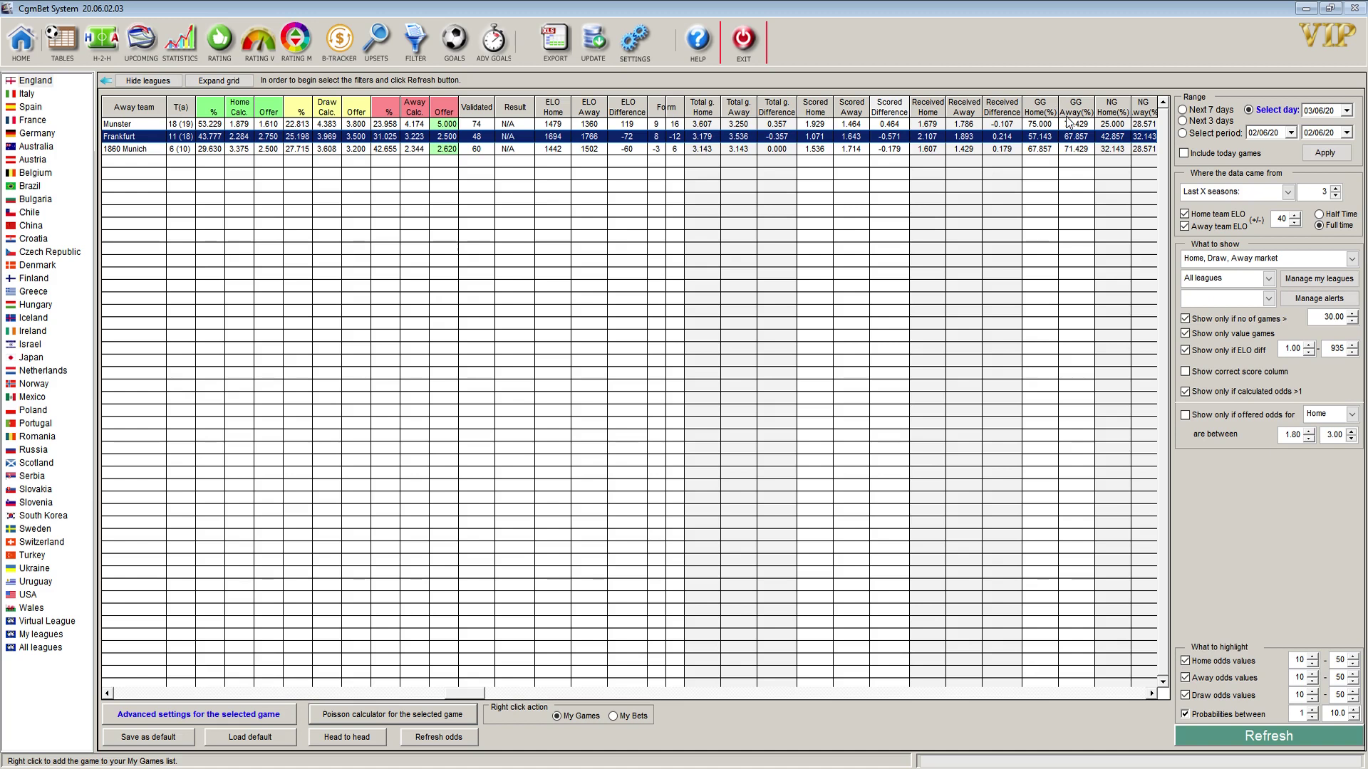
left_click(1151, 694)
left_click(1151, 694)
left_click(1151, 694)
left_click(1151, 694)
left_click(1151, 694)
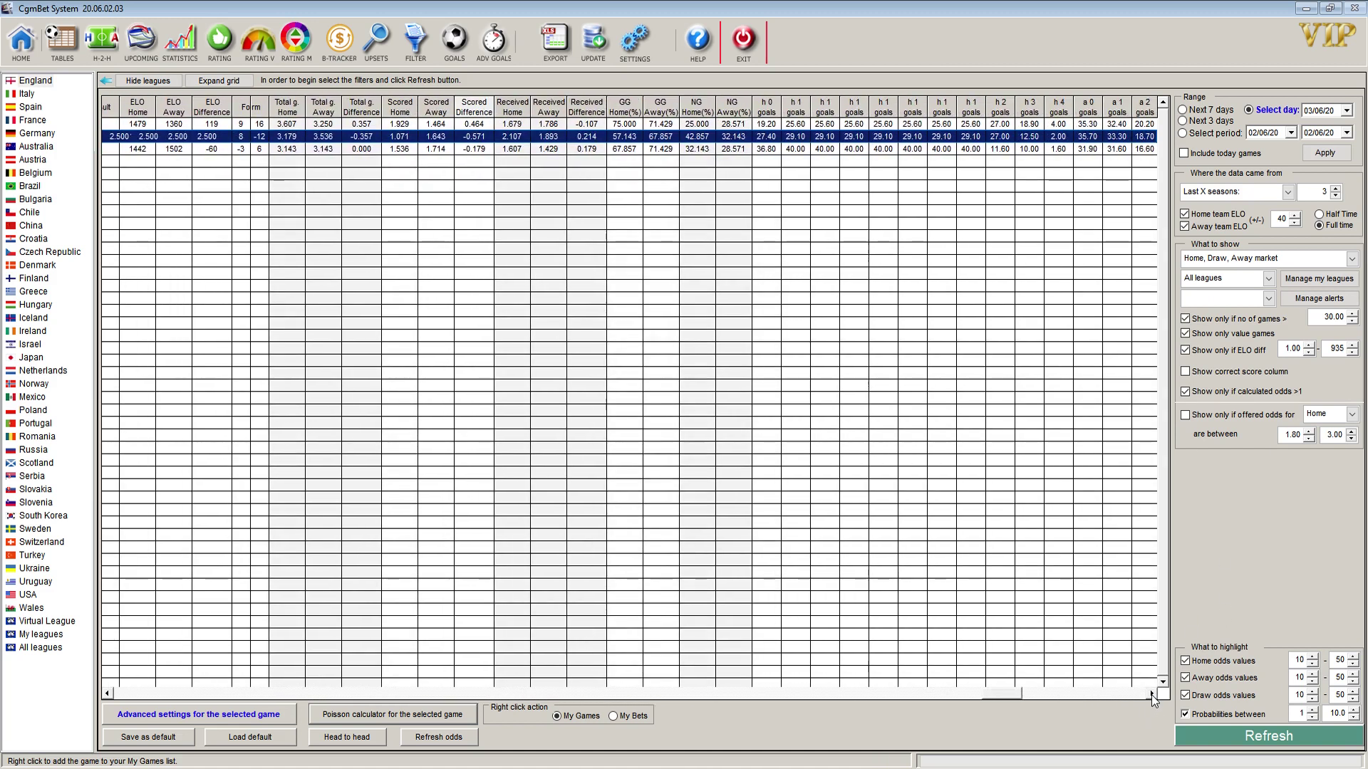
left_click(1151, 693)
left_click(1151, 694)
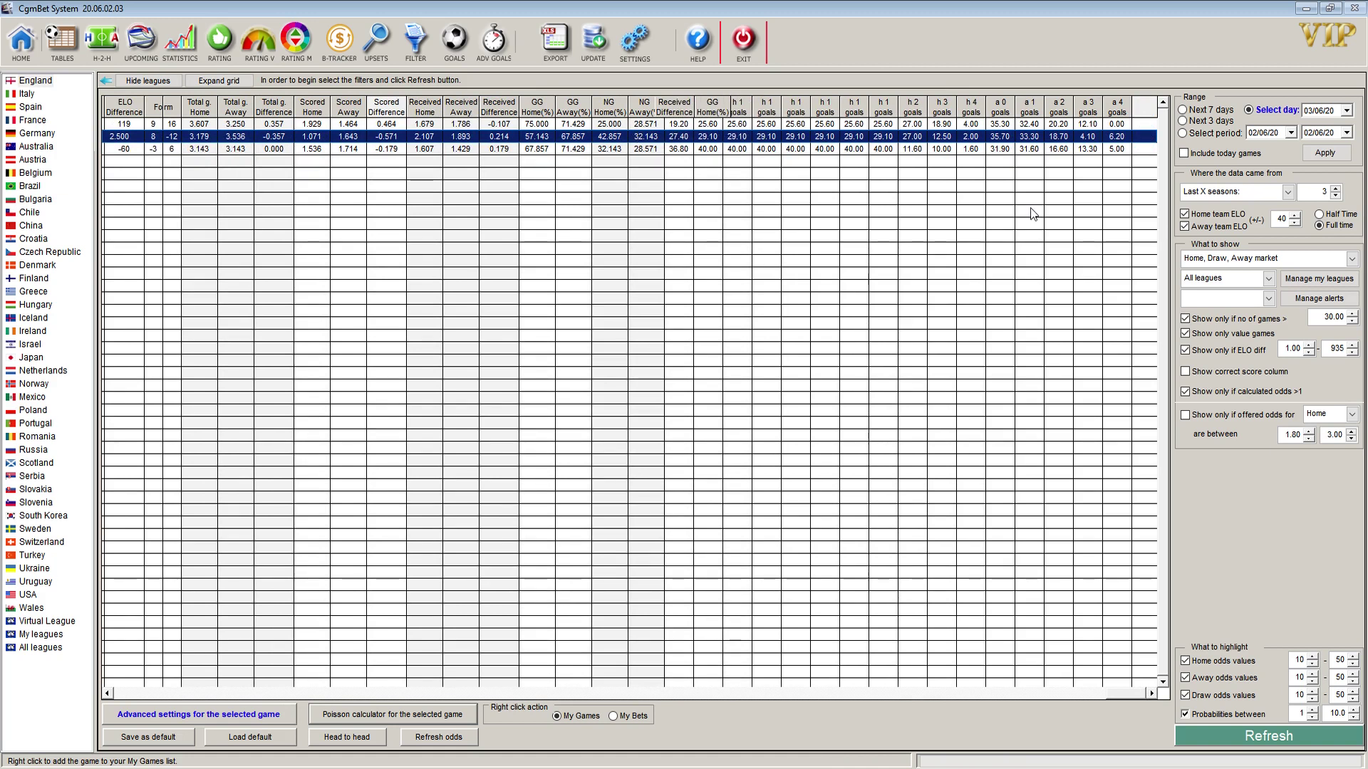
left_click_drag(1133, 694, 134, 694)
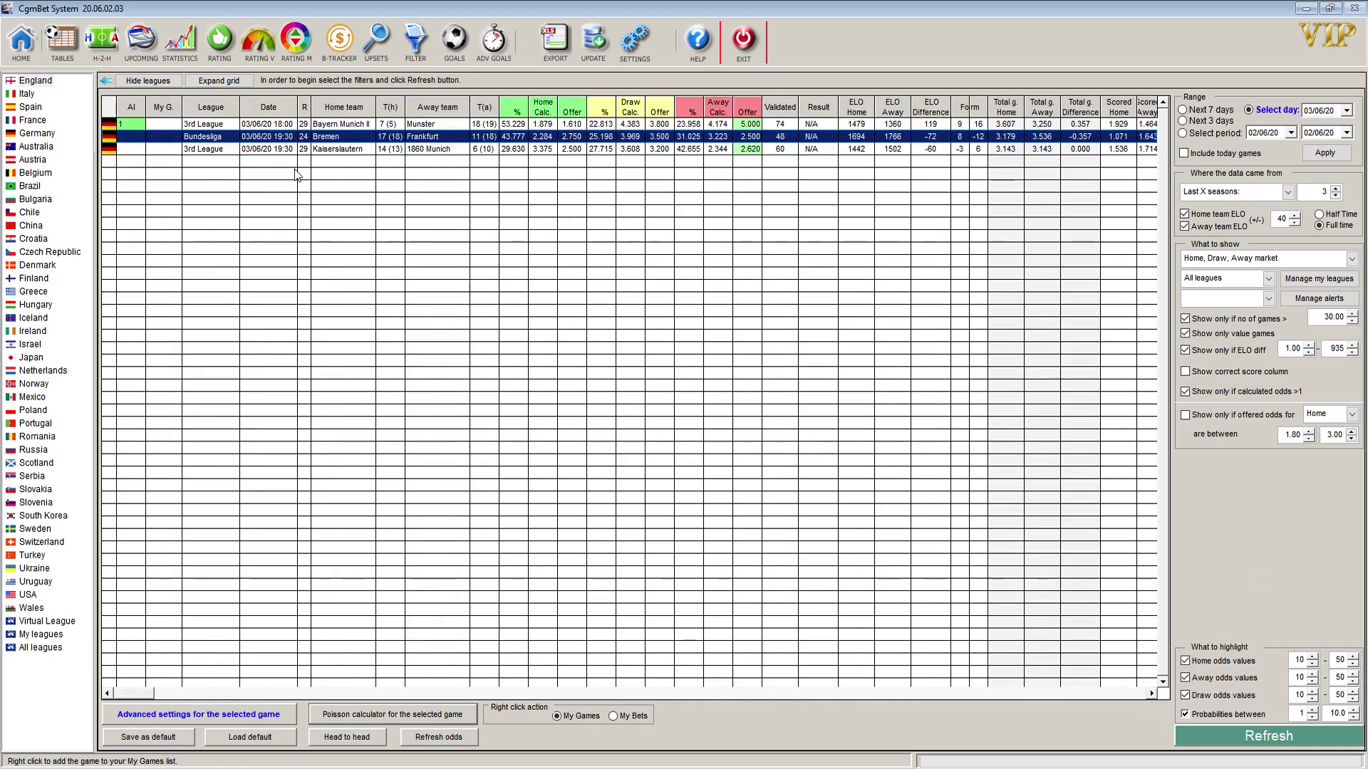
left_click(293, 149)
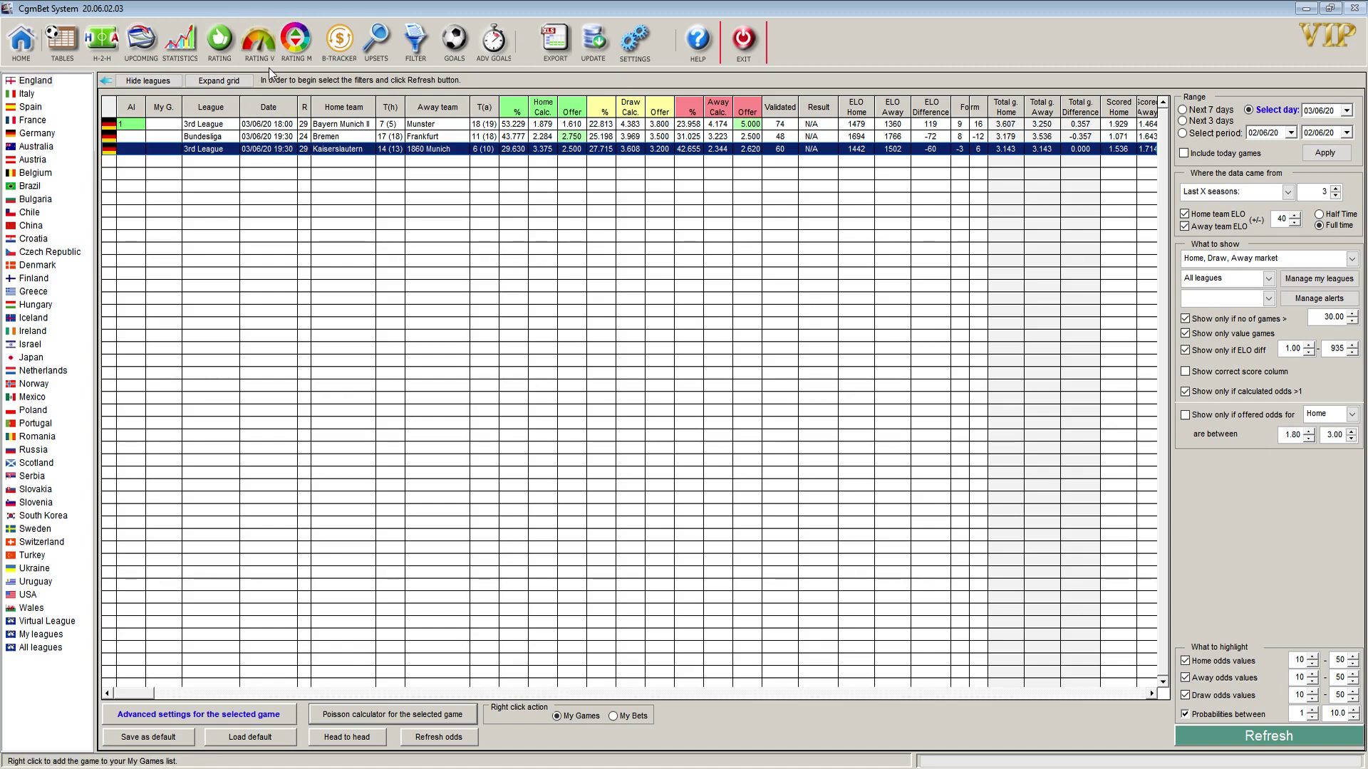
- Open the Rating Maker and select the preset condition for more than 1 important away defenders missing in Rostock - Mannheim
left_click(296, 40)
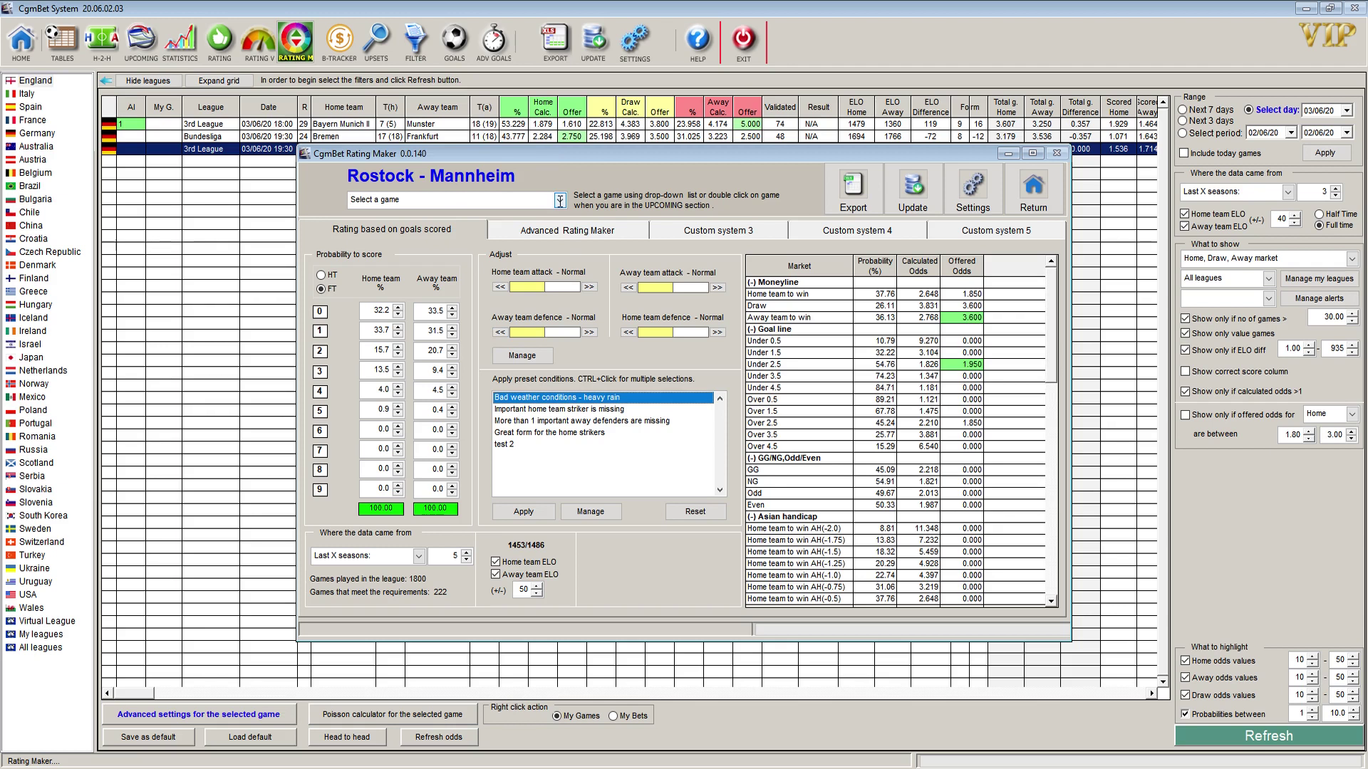
left_click(523, 206)
left_click(629, 334)
left_click(542, 409)
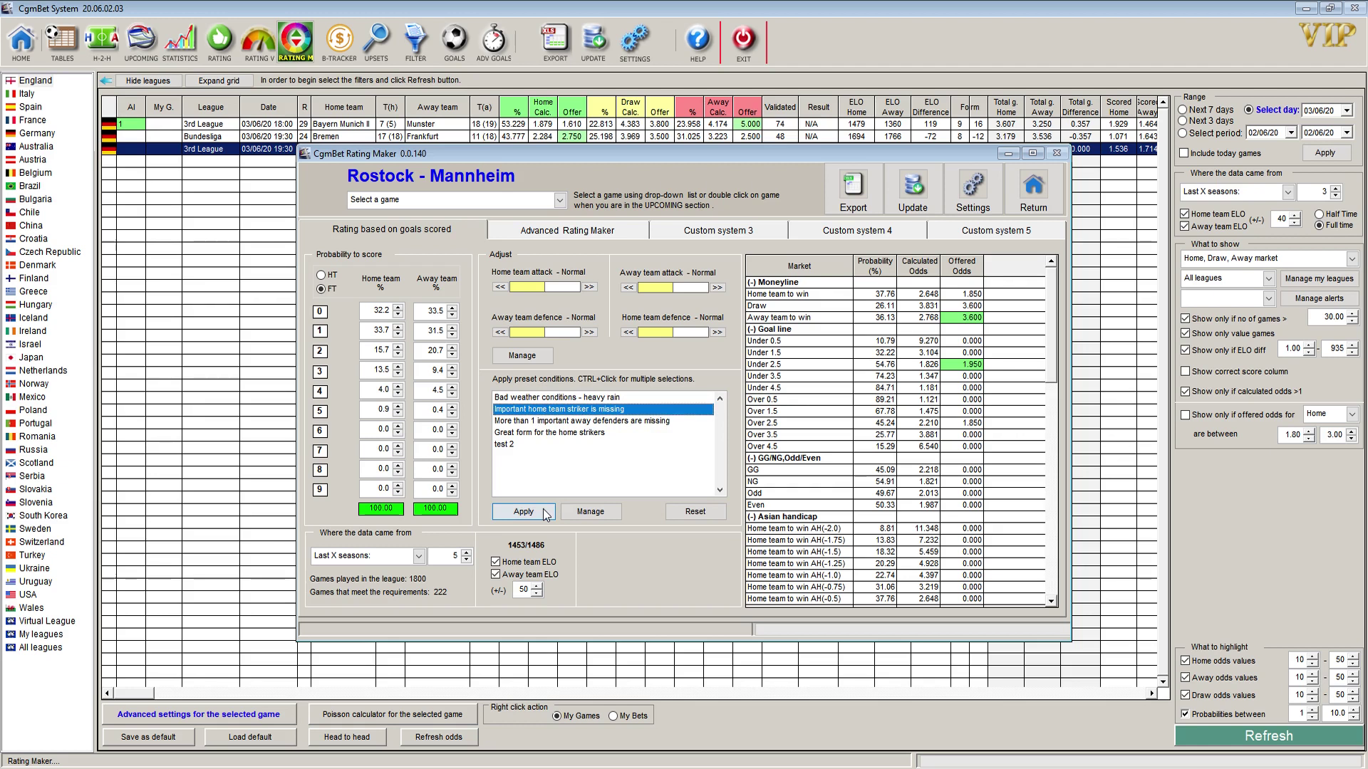
left_click(530, 421)
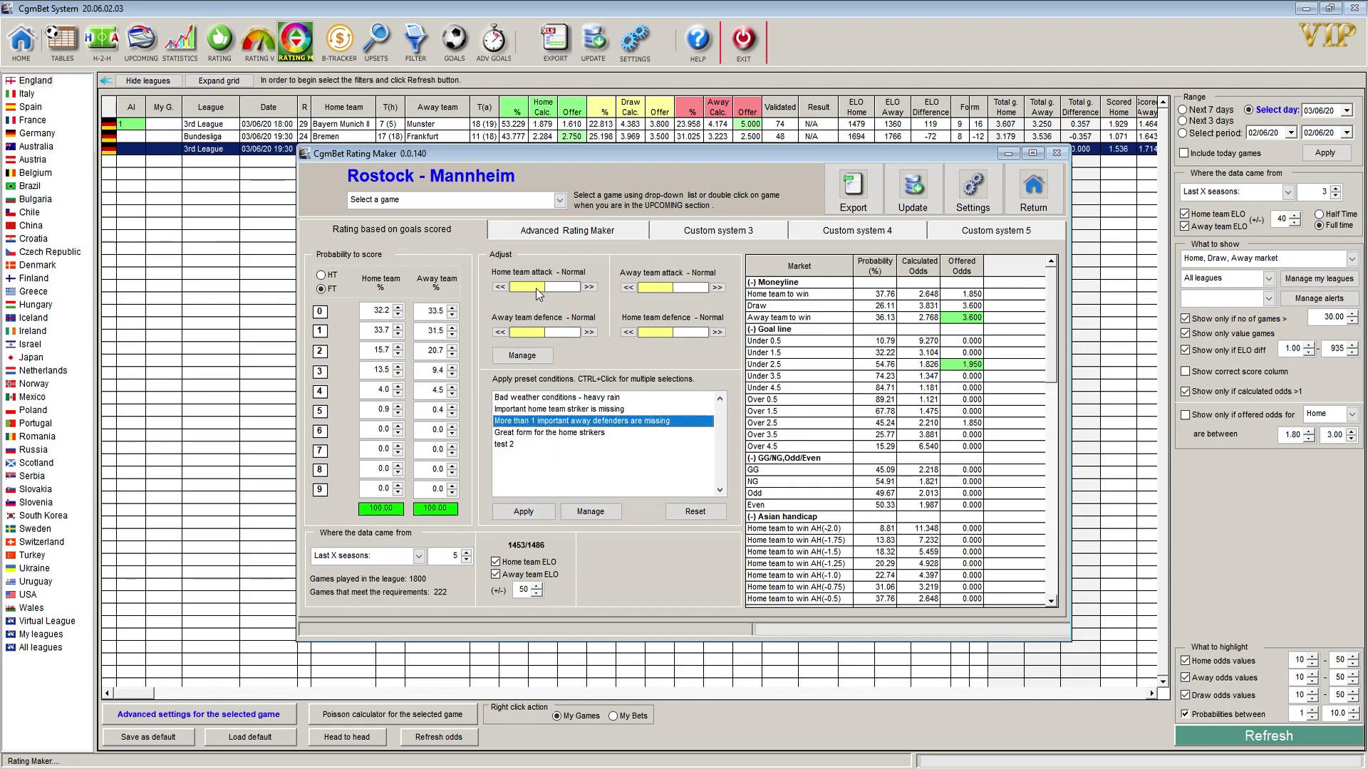
- Try a home team attack of +15% and an away team attack of -10%, and reset the adjustments to normal
left_click(588, 287)
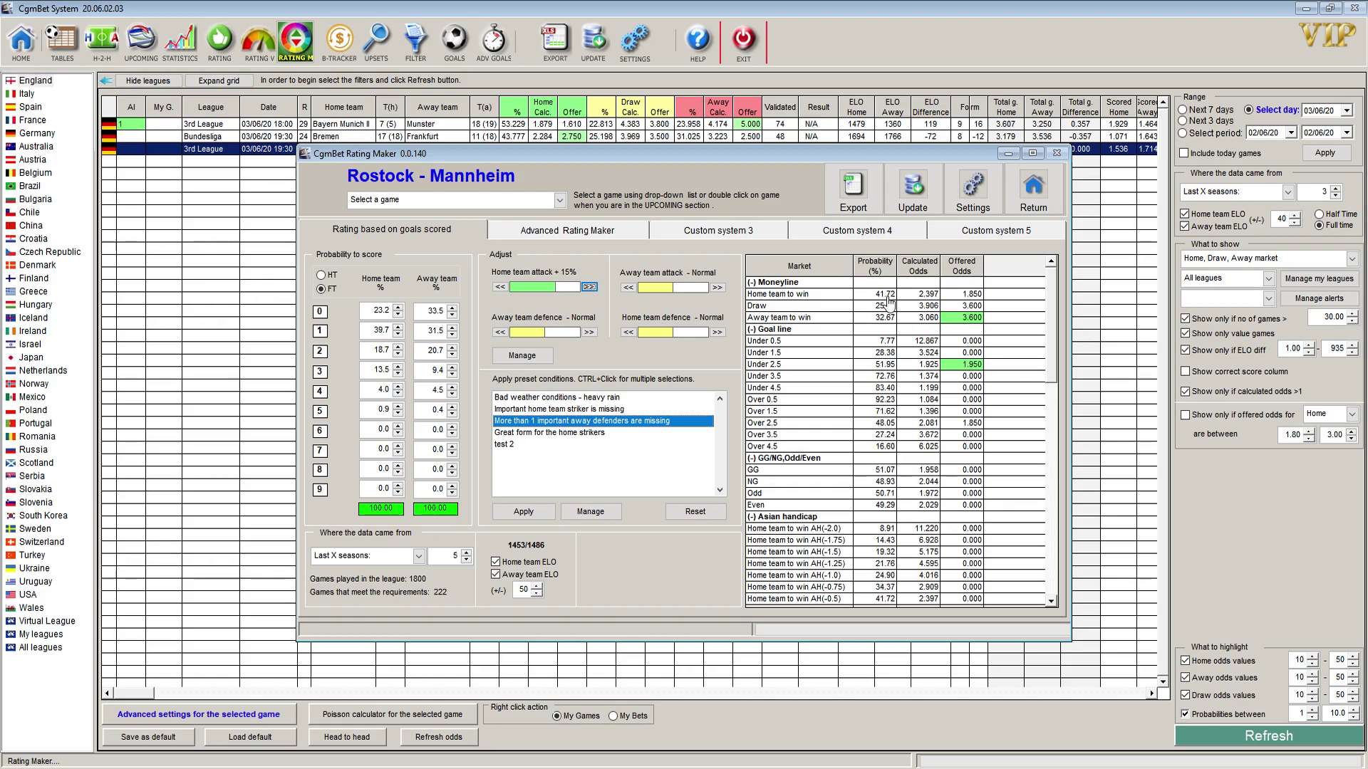
left_click(630, 288)
left_click(632, 288)
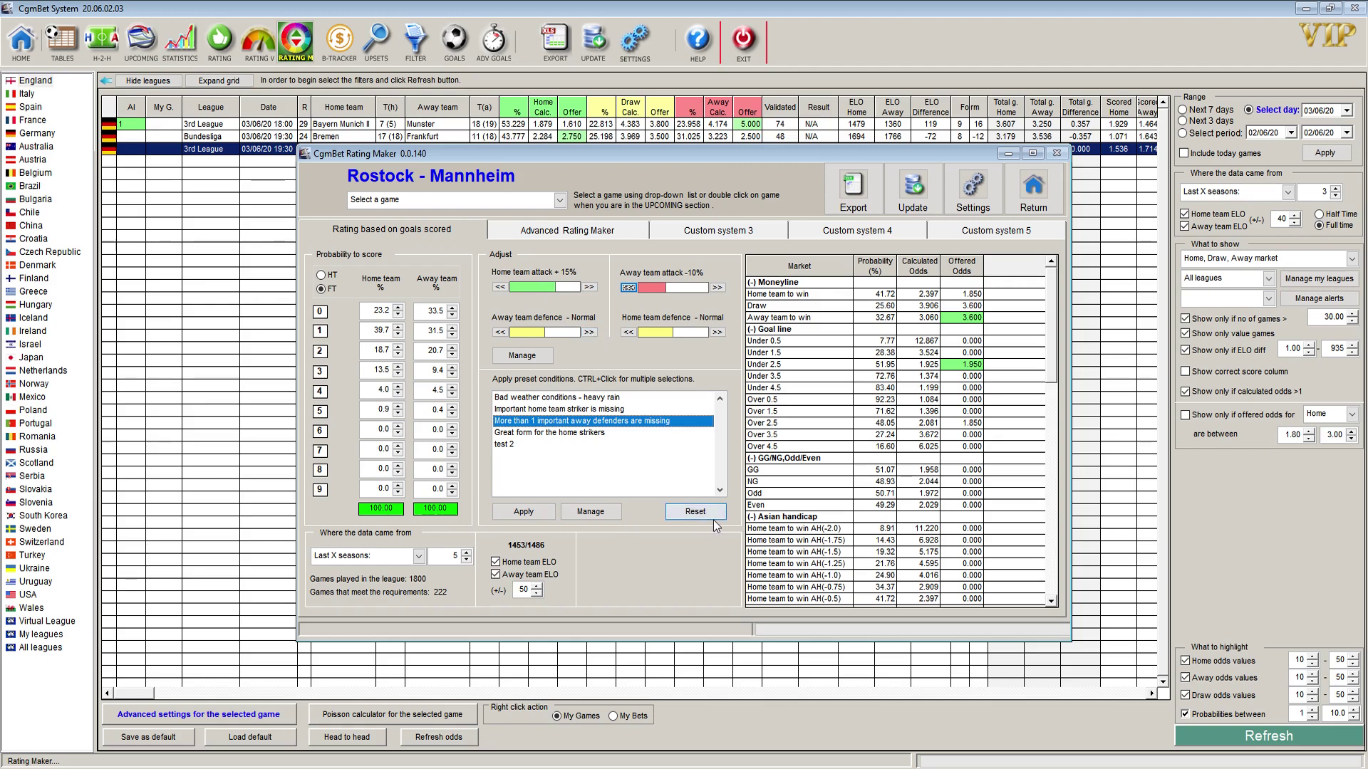
left_click(695, 512)
left_click(580, 400)
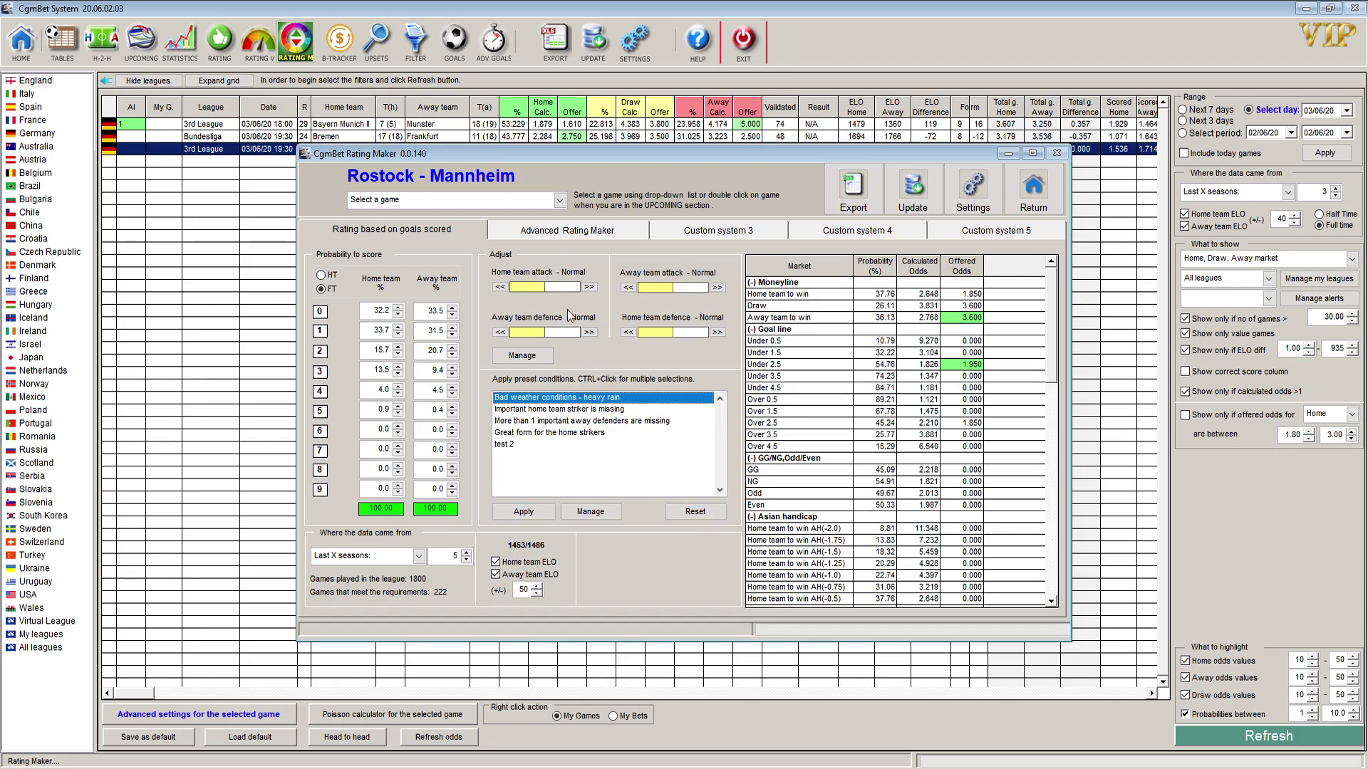
- Apply the preset condition for bad weather with heavy rain to Rostock - Mannheim and open the Advanced Rating Maker
left_click(547, 512)
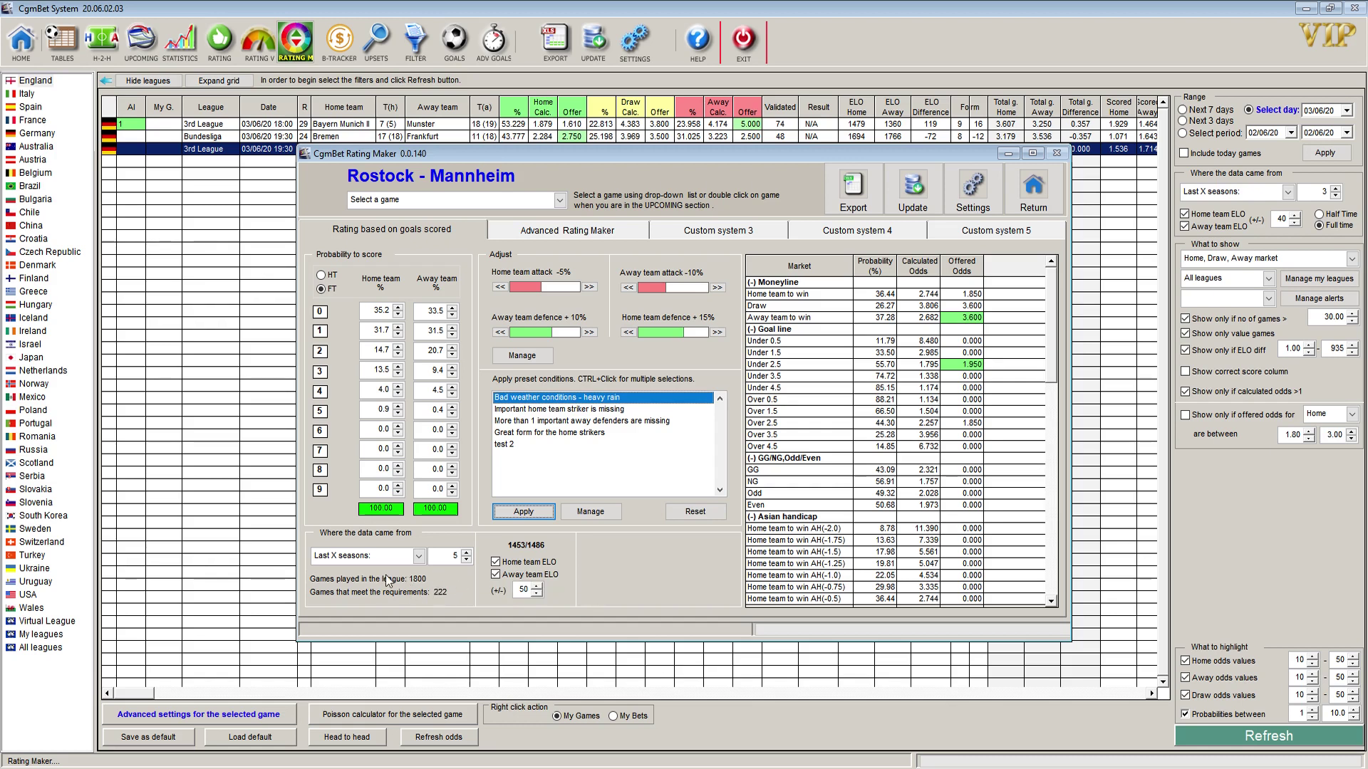
left_click(587, 232)
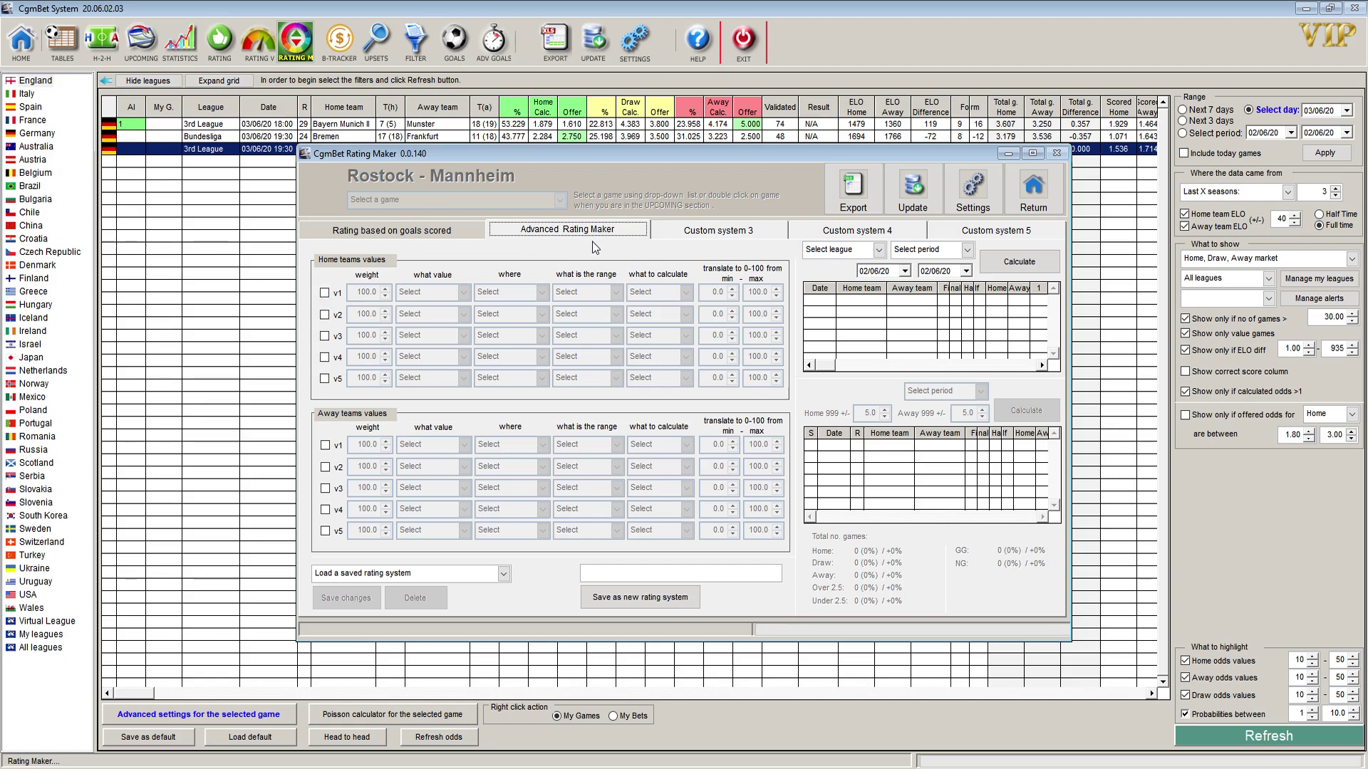
- Enable values v1 to v5 for both the home teams and the away teams
left_click(325, 294)
left_click(325, 315)
left_click(326, 337)
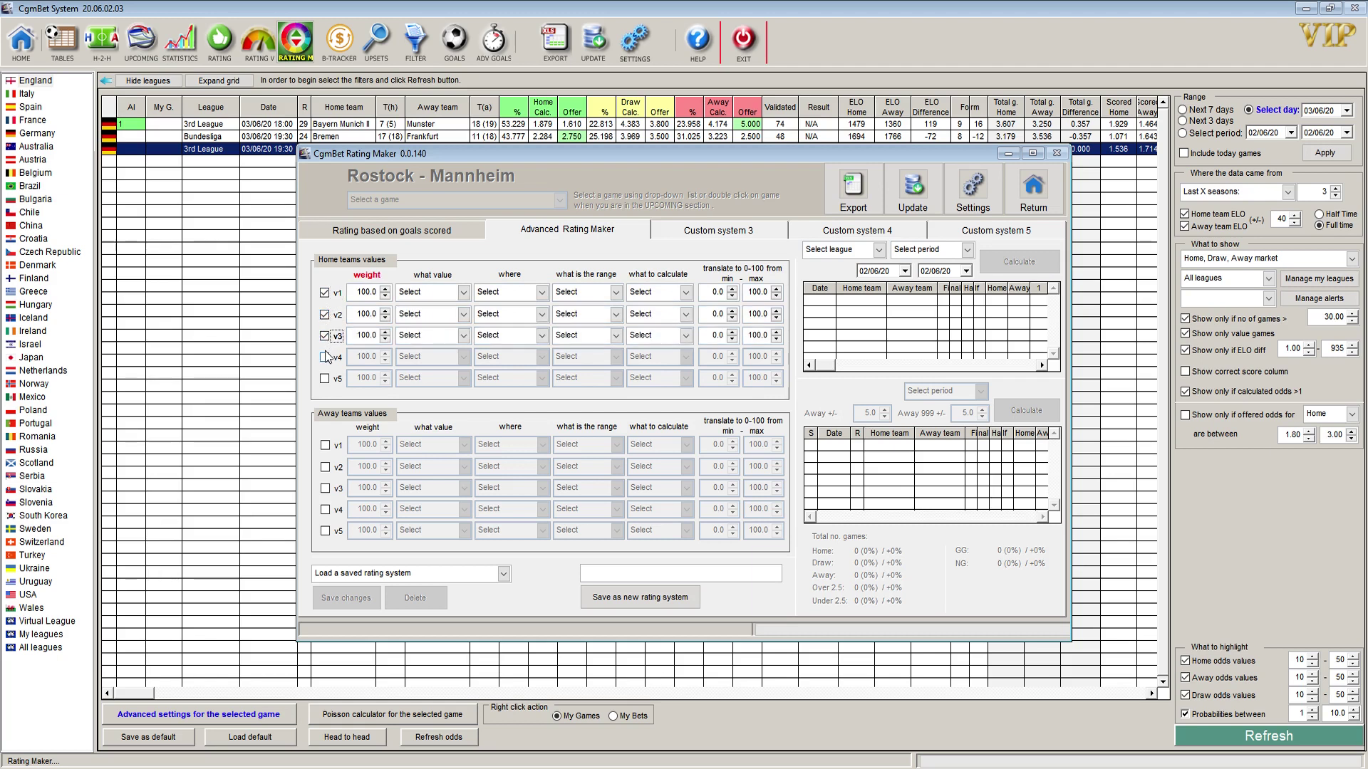
left_click(325, 357)
left_click(325, 378)
left_click(325, 446)
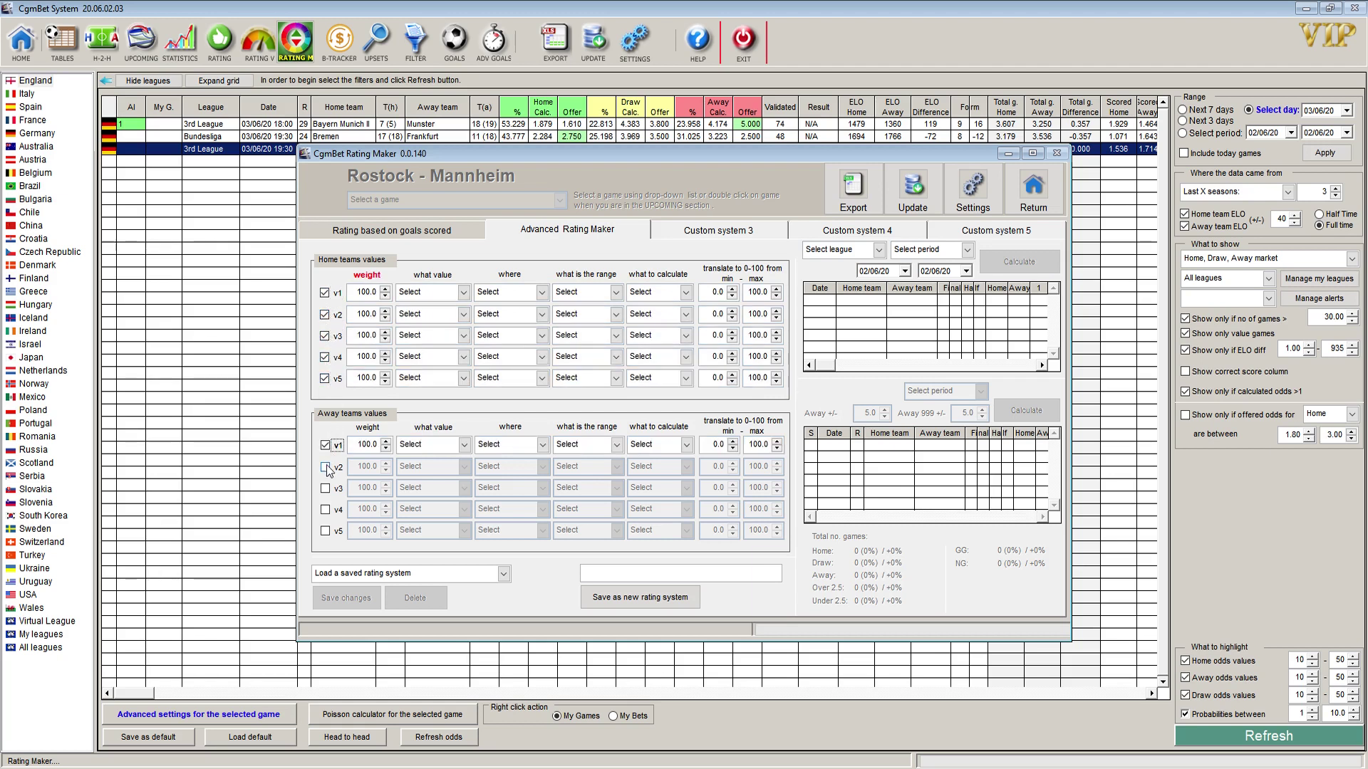
left_click(325, 467)
left_click(326, 489)
left_click(326, 510)
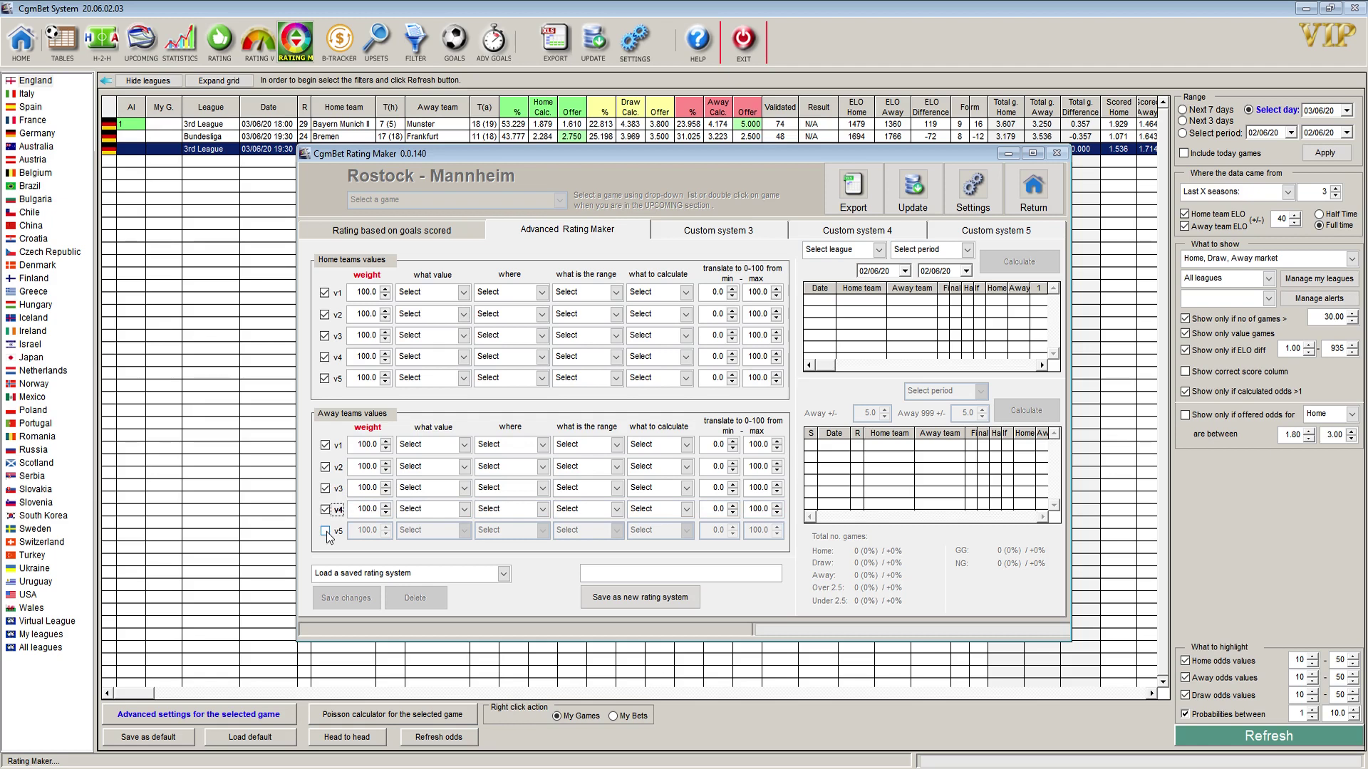
left_click(326, 532)
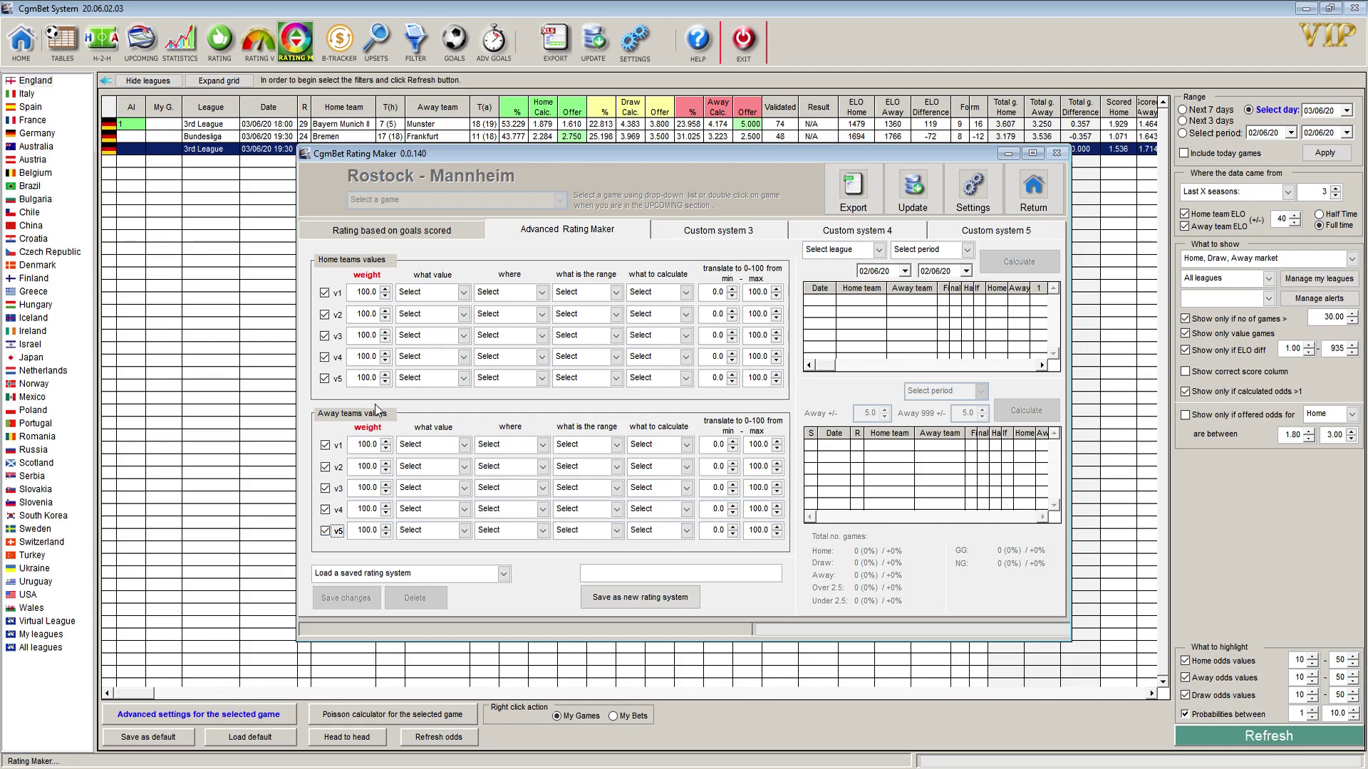
- Set the home team weights to 25 for v1, 14 for v2 and v3, 34 for v4 and 65 for v5
left_click(385, 297)
left_click(386, 296)
double_click(355, 314)
type("14")
double_click(360, 335)
type("14")
double_click(369, 358)
type("14")
left_click(384, 354)
left_click(385, 356)
left_click(387, 376)
left_click(386, 381)
left_click(385, 382)
- Set home value v1 to Games won and view the options for where the games were played
left_click(464, 292)
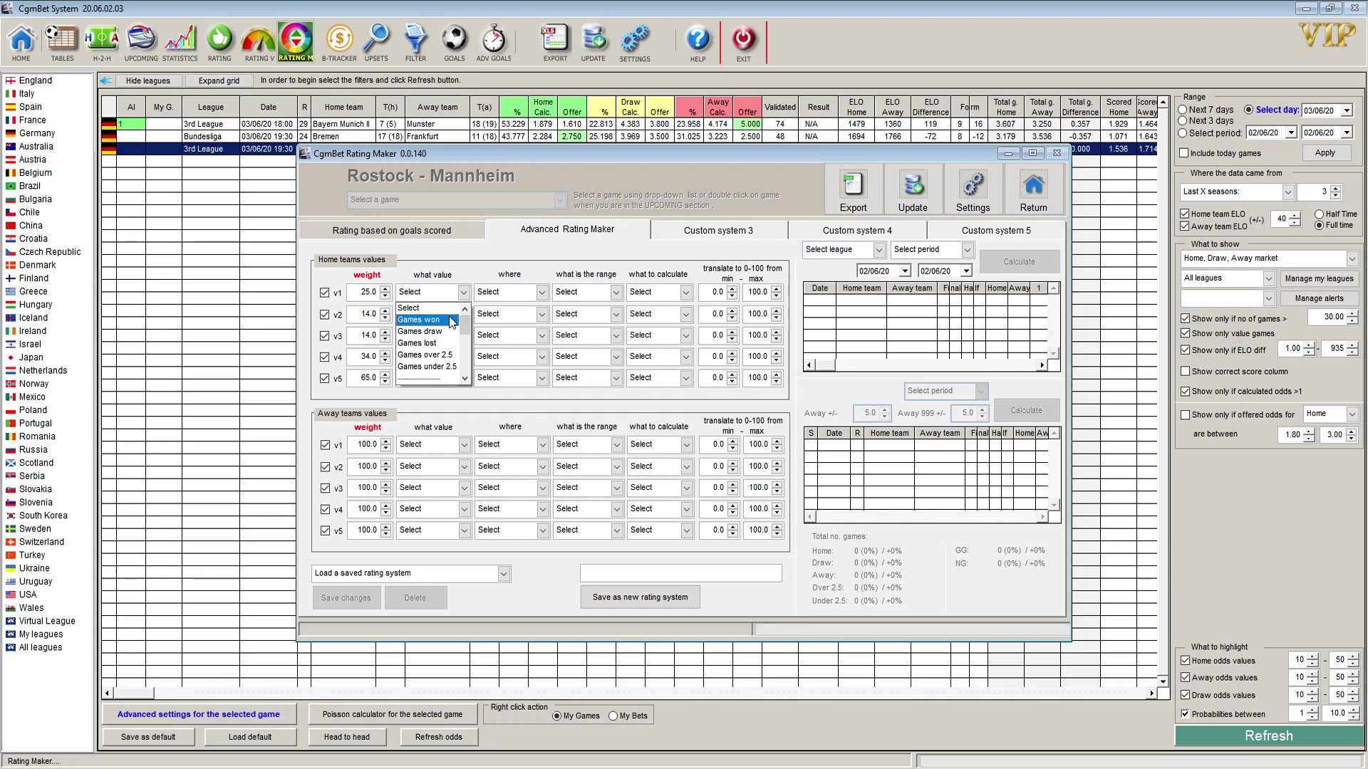
left_click(451, 321)
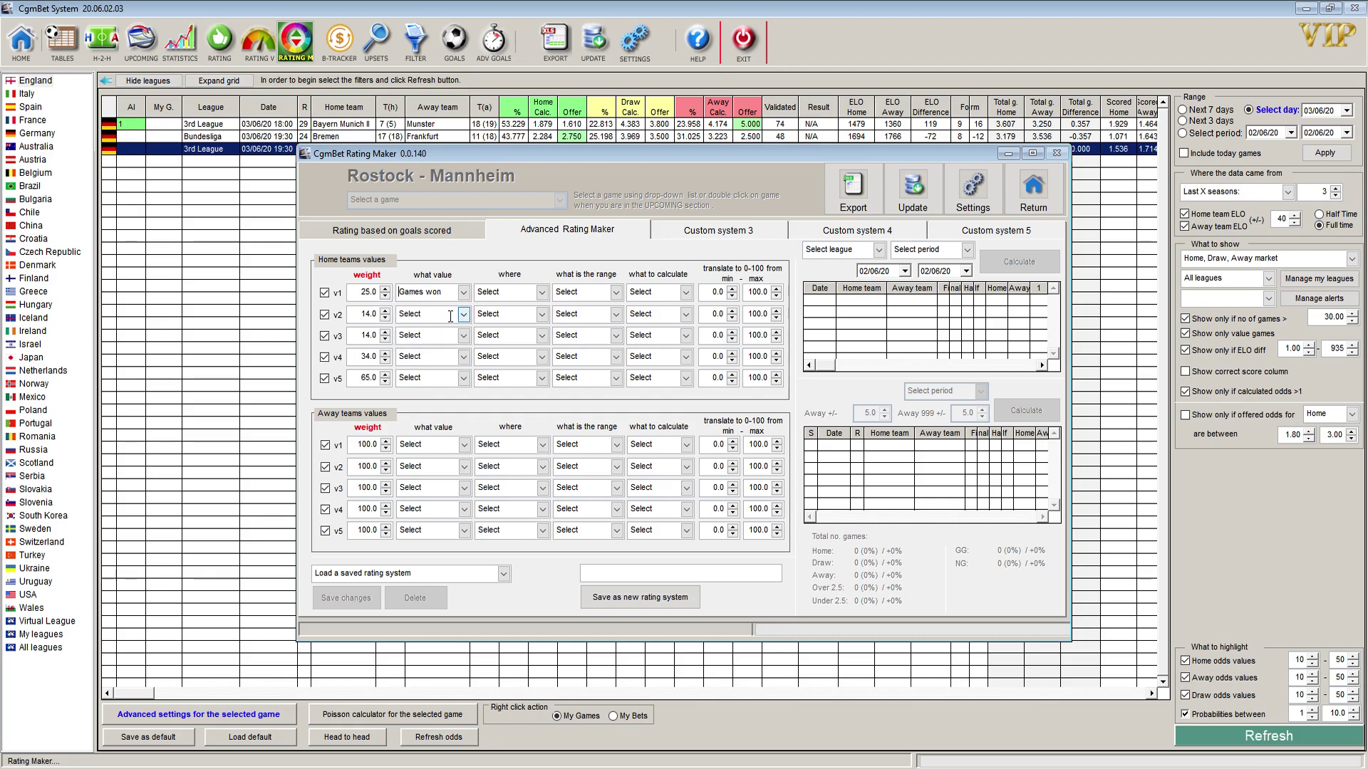
left_click(543, 292)
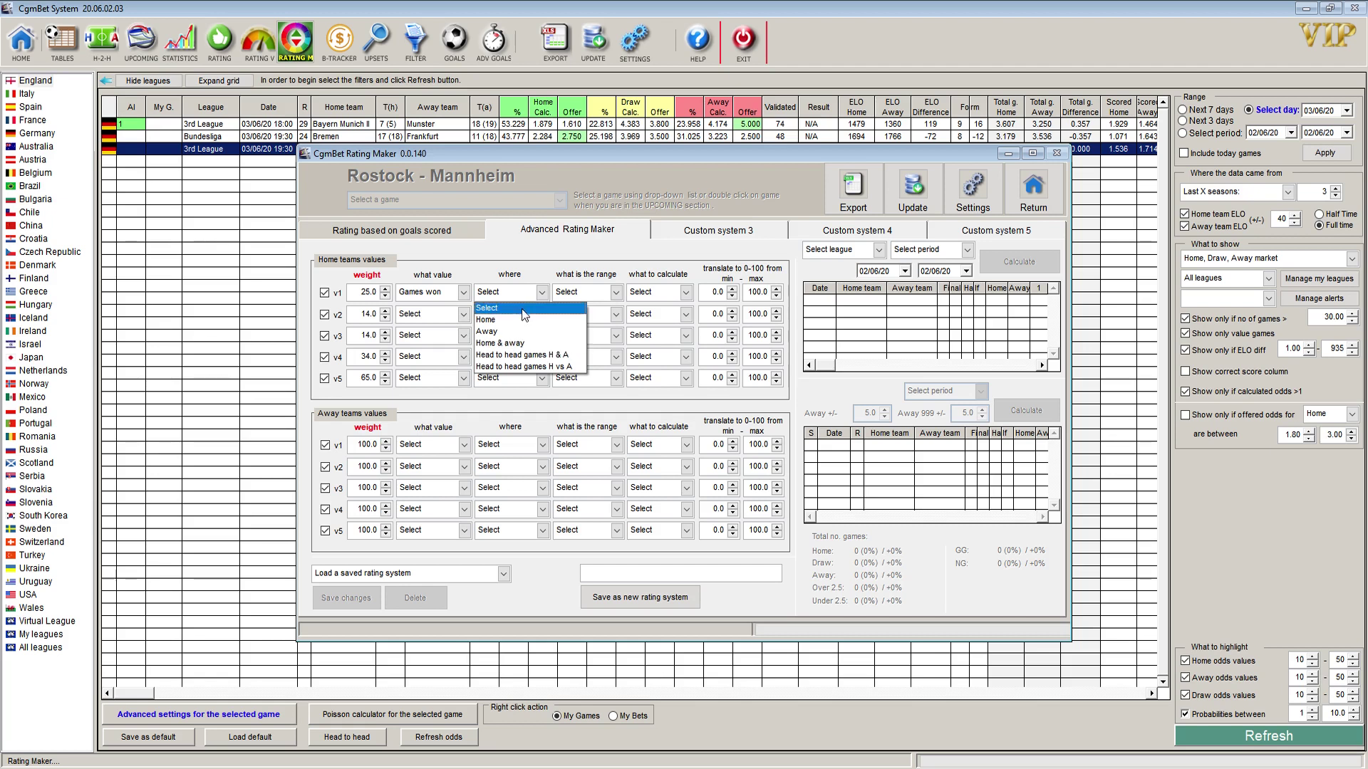
left_click(549, 292)
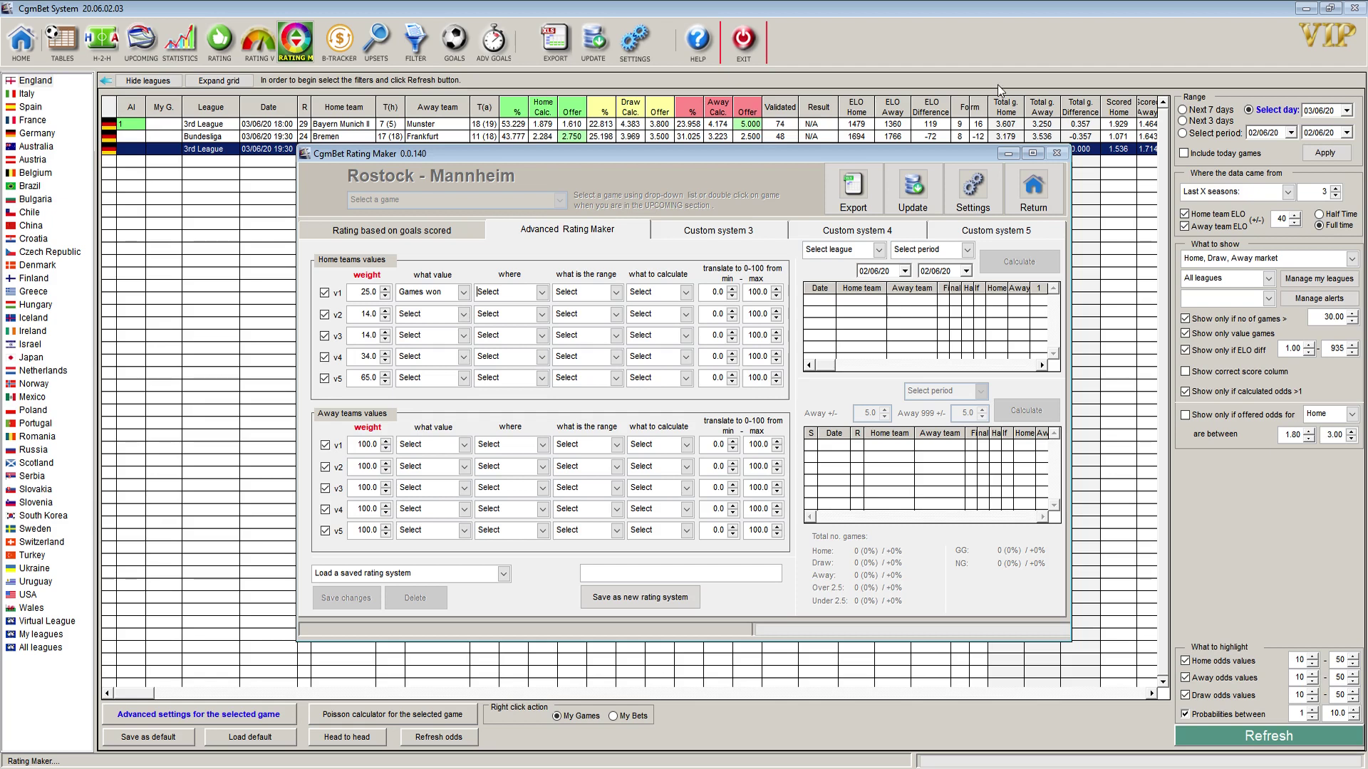
- View the value types offered for home value v1 and look at Custom system 3 before returning to the Advanced Rating Maker
double_click(364, 292)
left_click(463, 293)
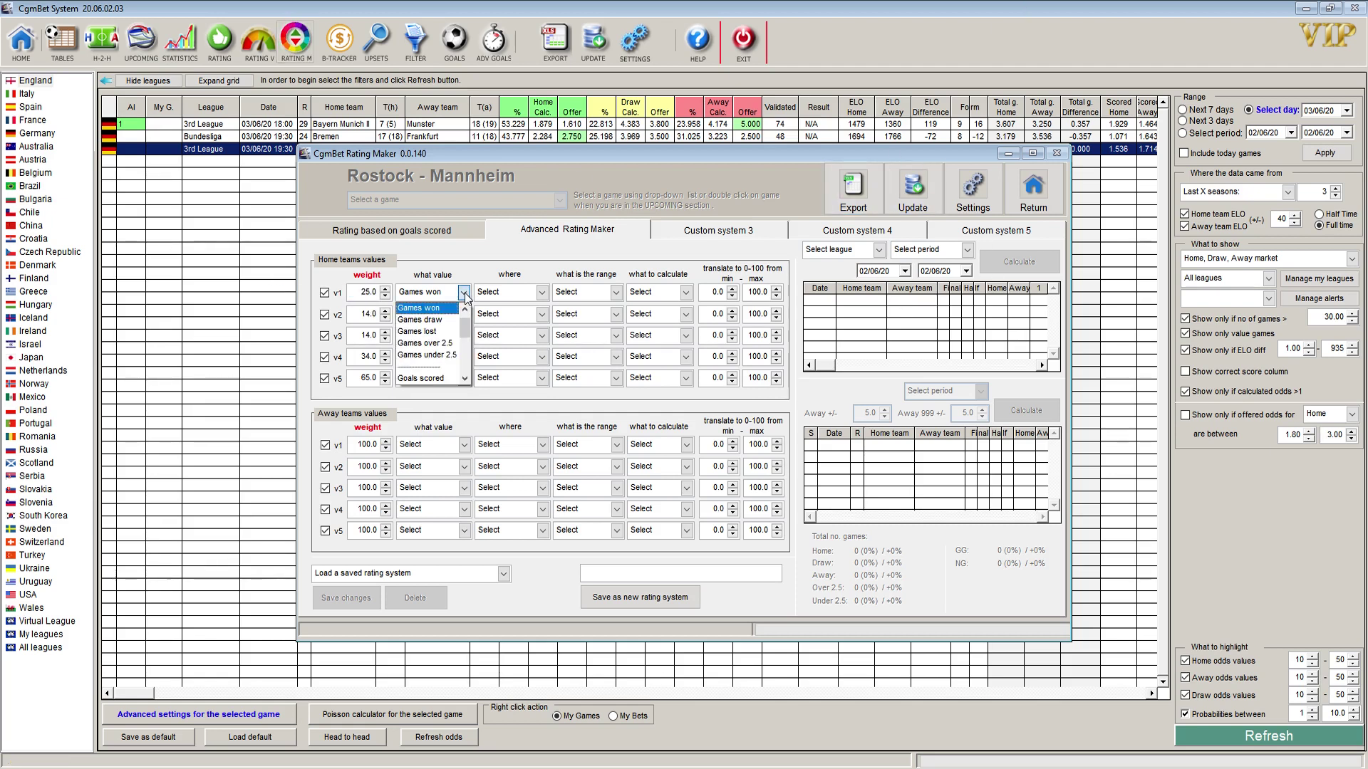
scroll(467, 345, "down", 2)
scroll(468, 344, "down", 3)
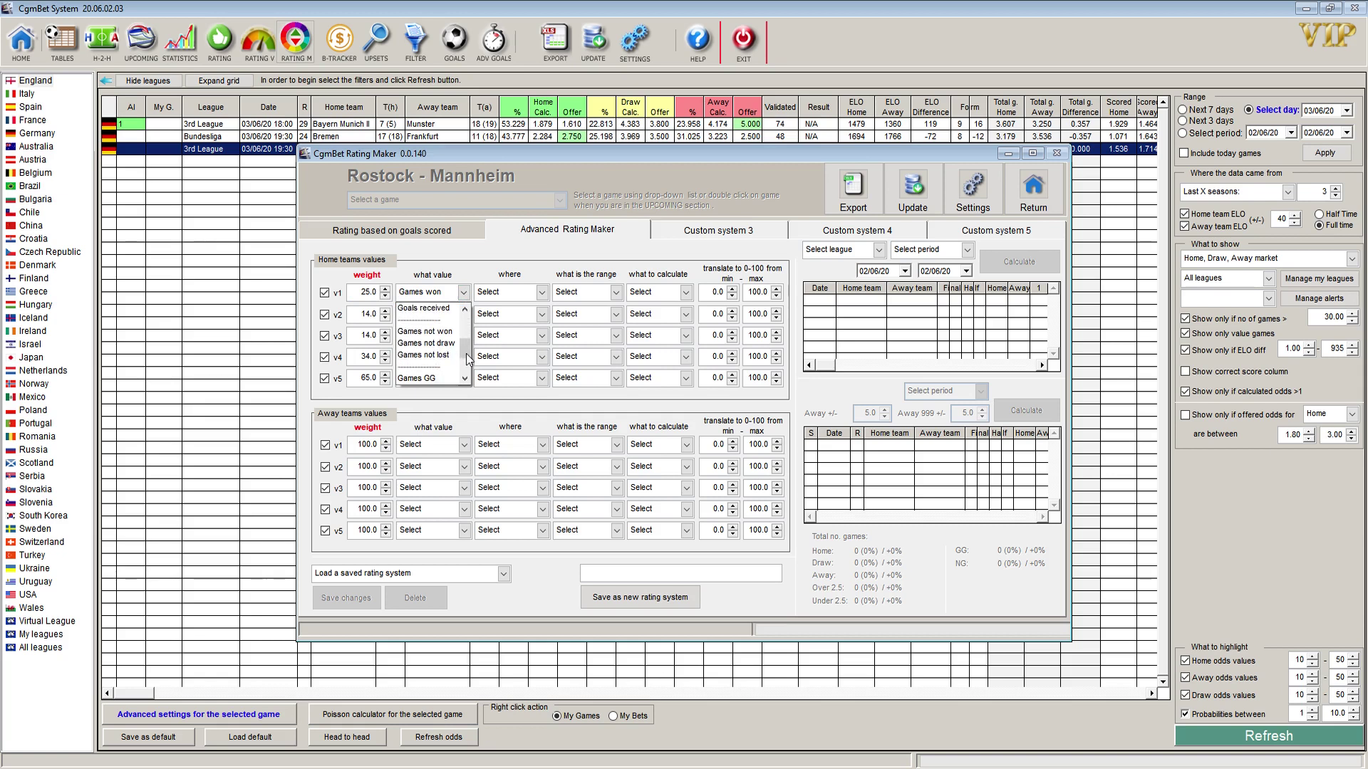
left_click(503, 251)
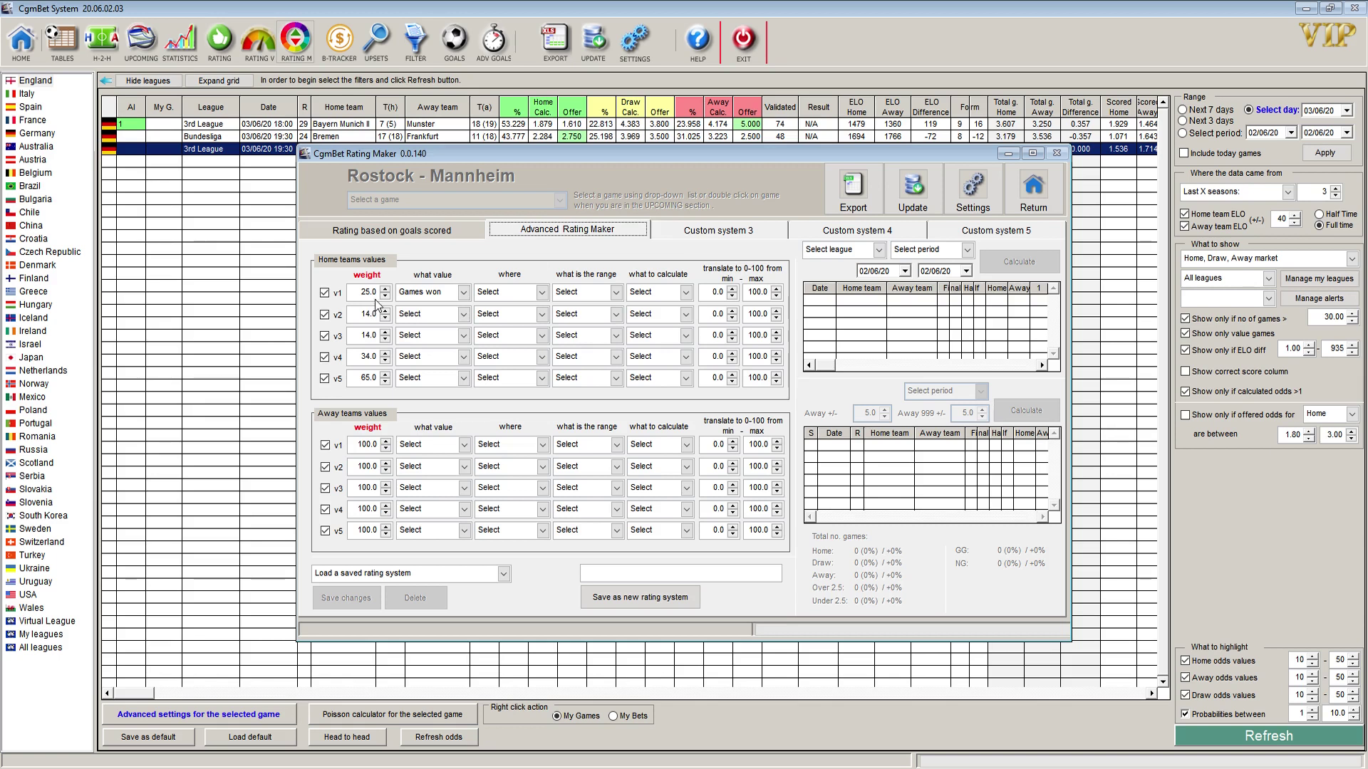
left_click(704, 231)
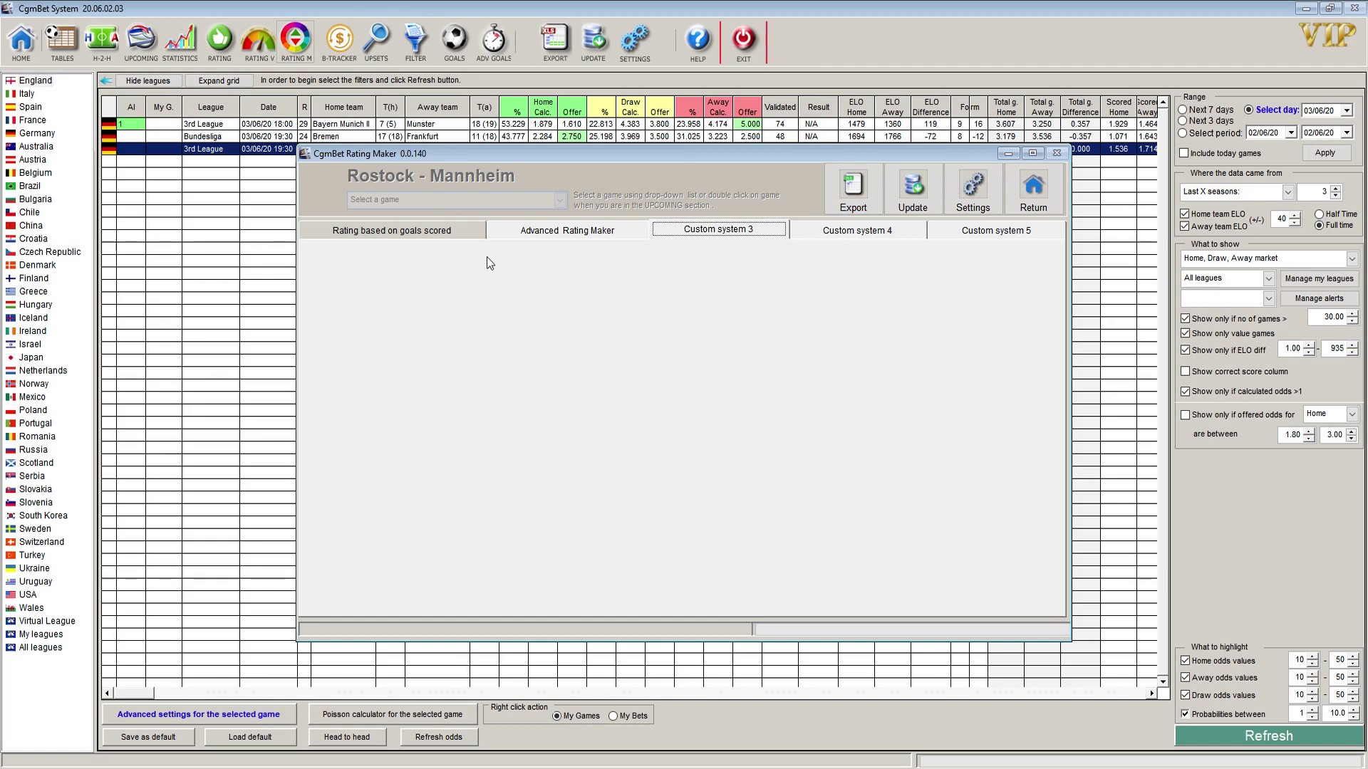
left_click(493, 231)
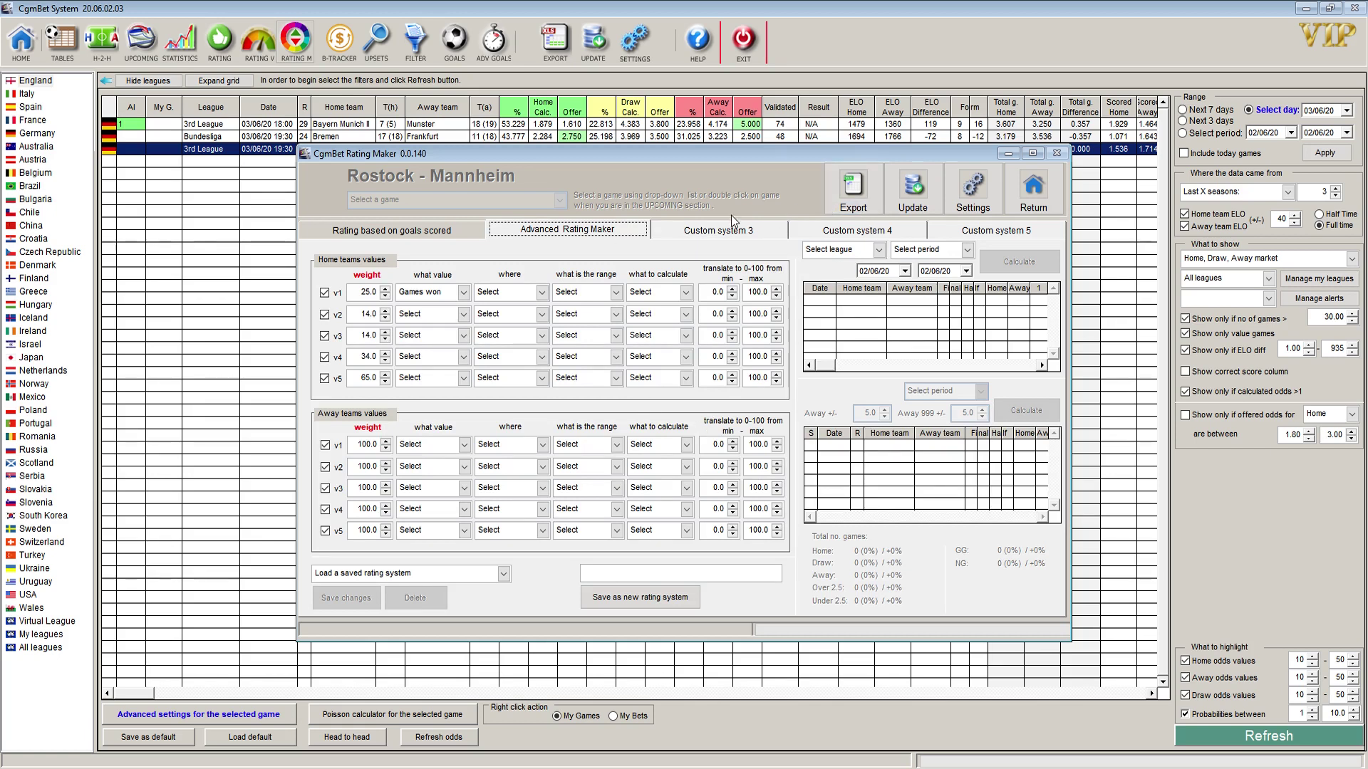
- Disable home values v4 and v5 and set the weights to 35 for v1 and 34 for v2 and v3
left_click(367, 293)
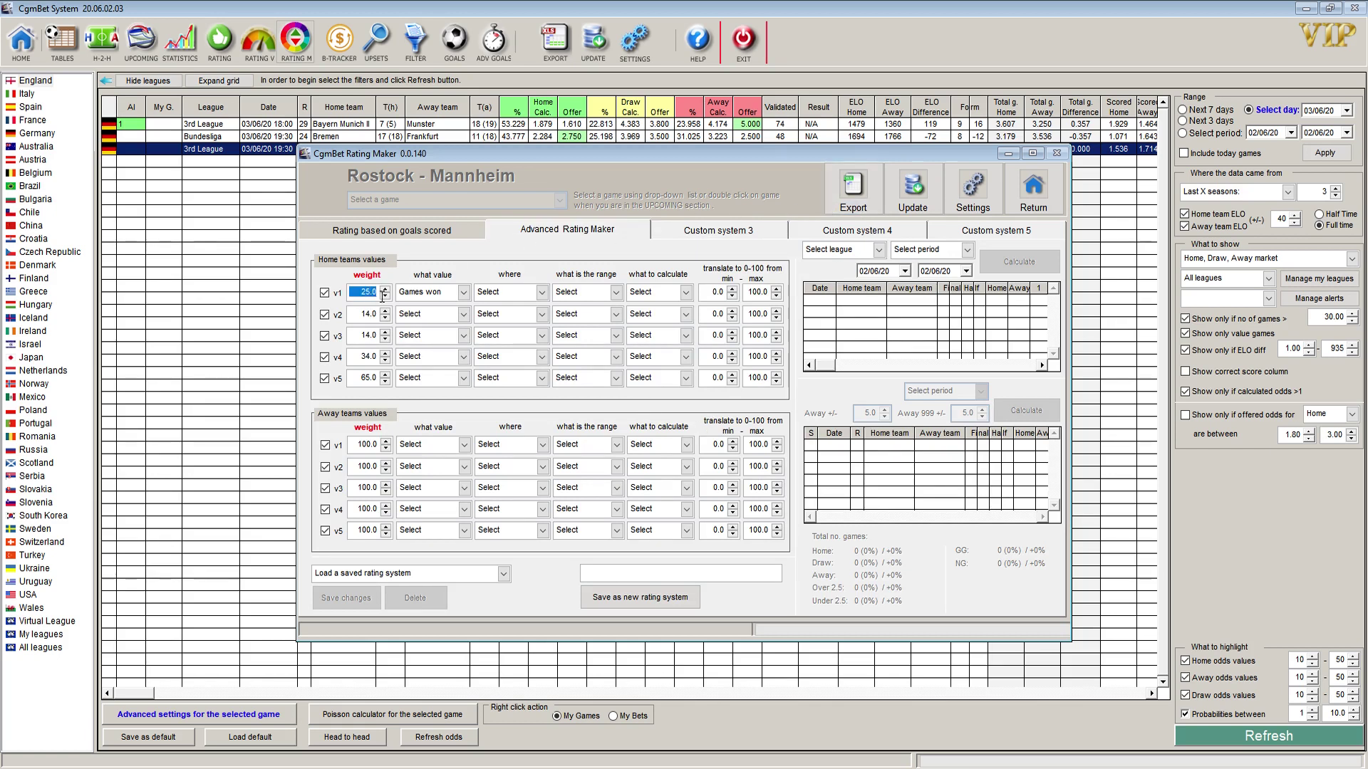
left_click(365, 316)
left_click(462, 319)
left_click(463, 321)
left_click(325, 357)
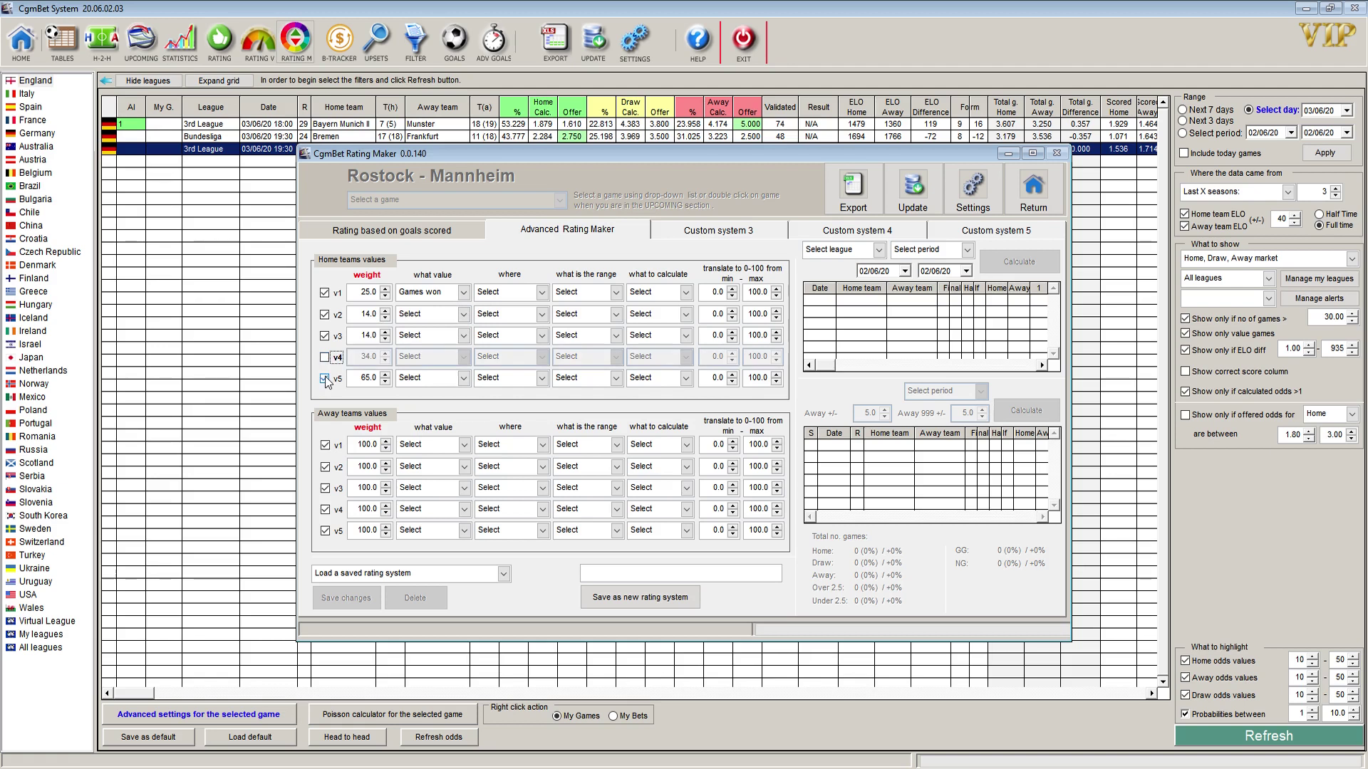
left_click(325, 378)
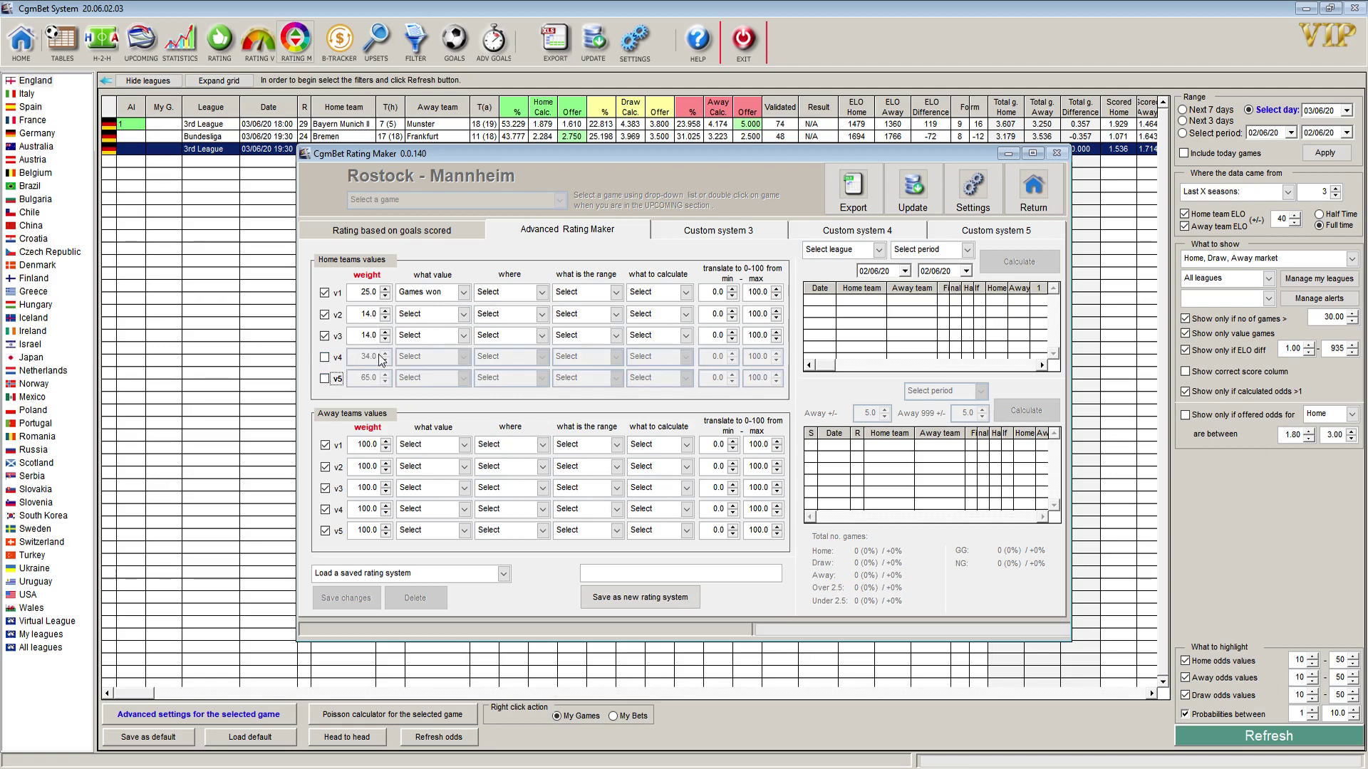
left_click(384, 289)
left_click(385, 311)
left_click(385, 331)
- Base home value v1 on Home matches with a range of Last 5 games
left_click(464, 315)
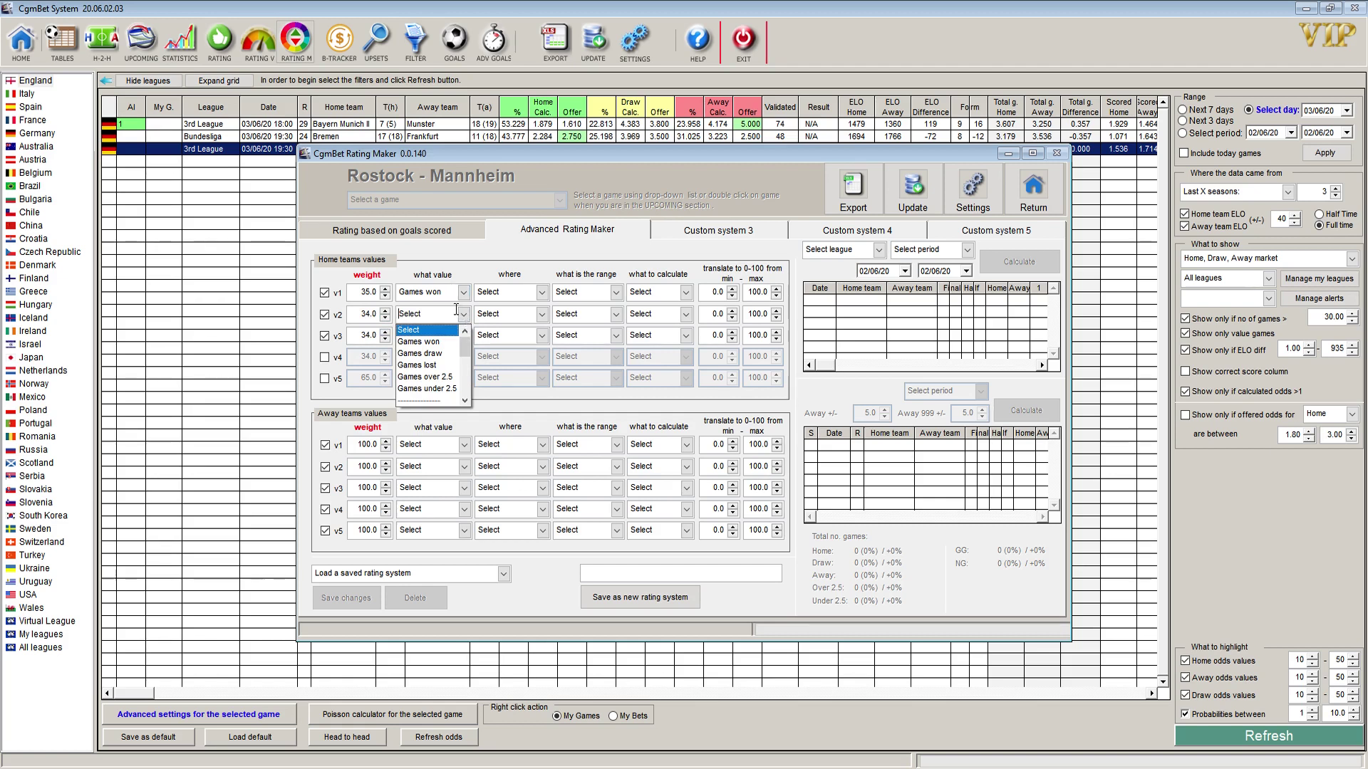
left_click(542, 294)
left_click(543, 293)
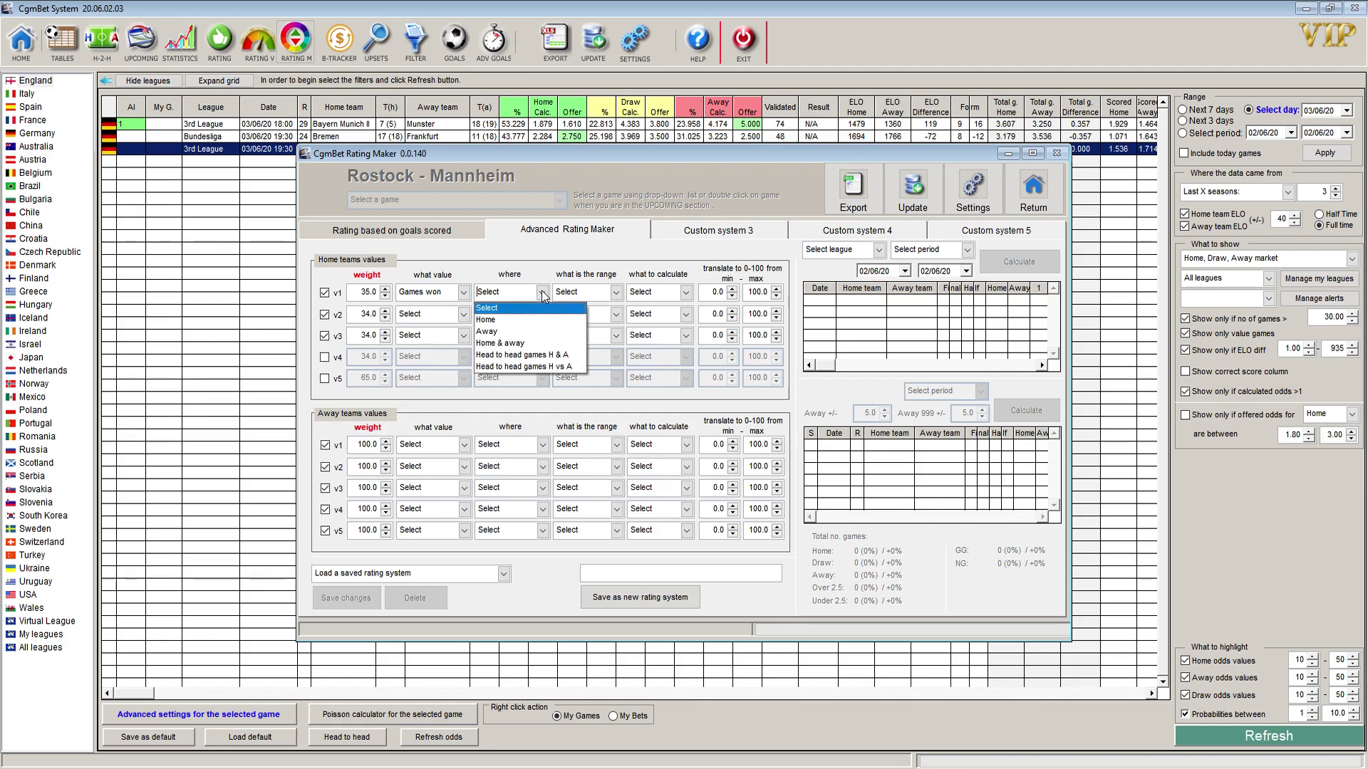
left_click(550, 322)
left_click(616, 294)
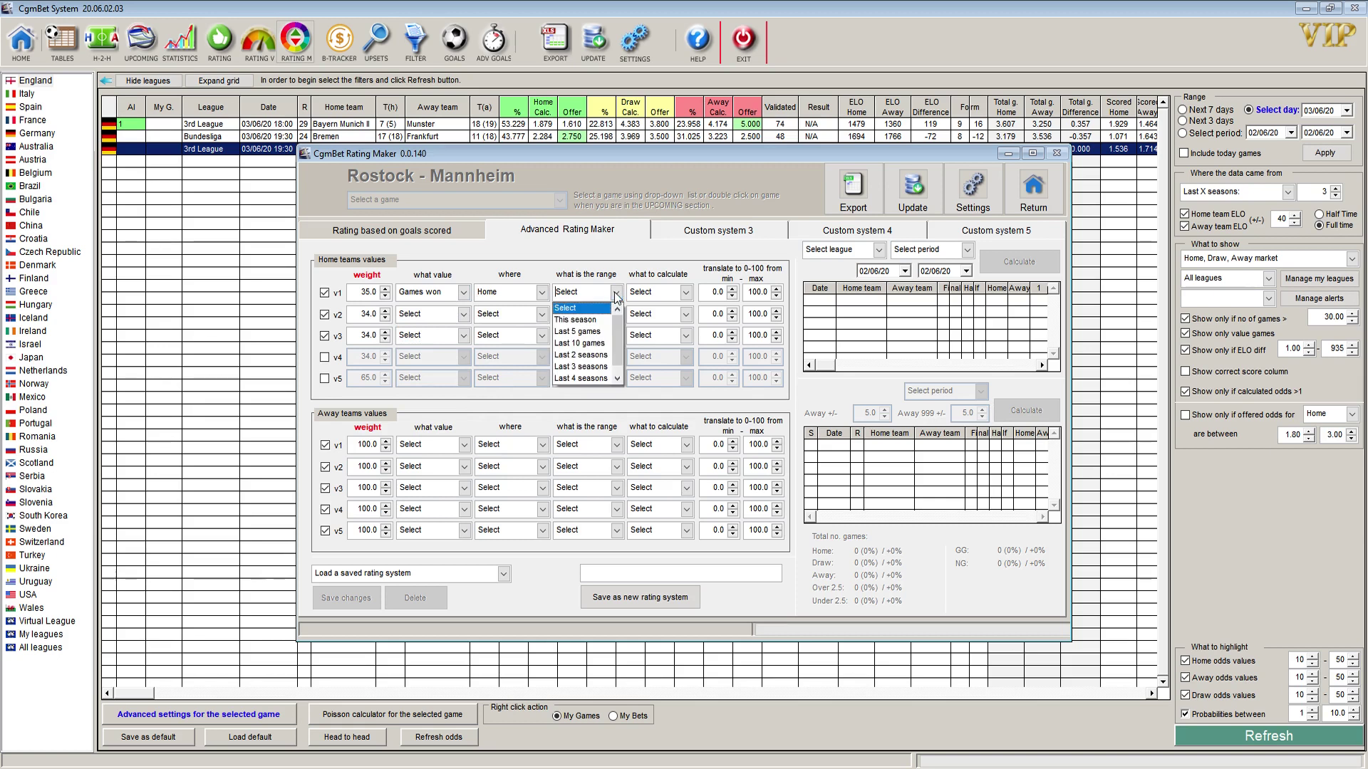
left_click(578, 331)
- Change home value v1 to Games over 2.5, calculated as Percent from total games
left_click(687, 293)
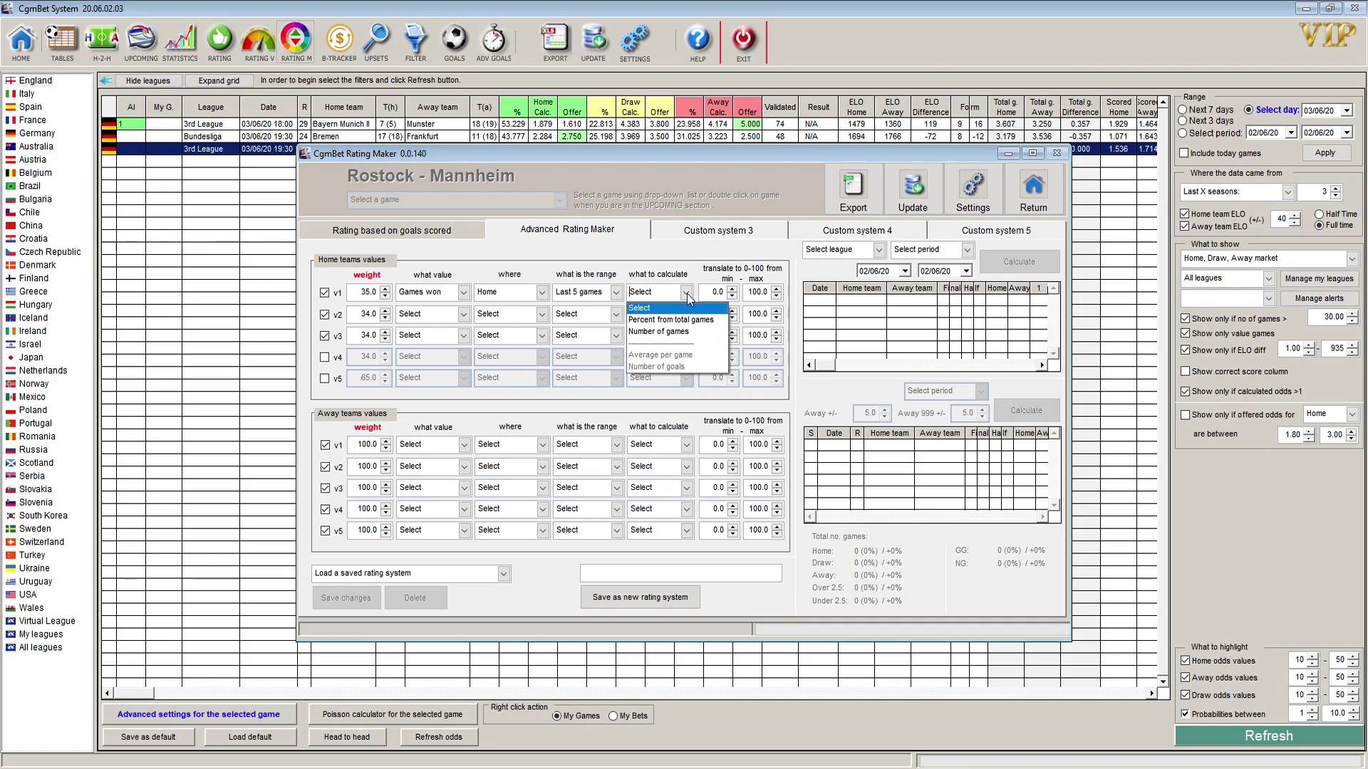
left_click(463, 292)
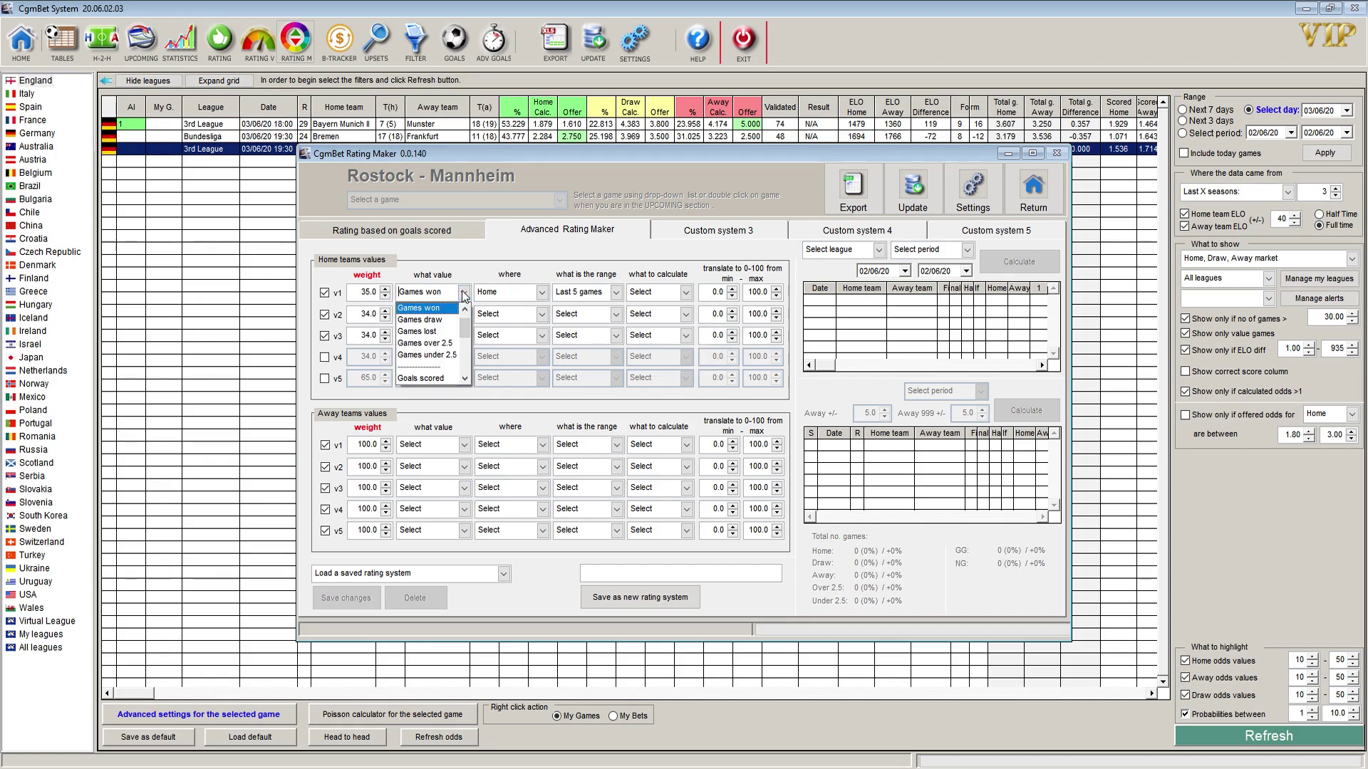
left_click(456, 342)
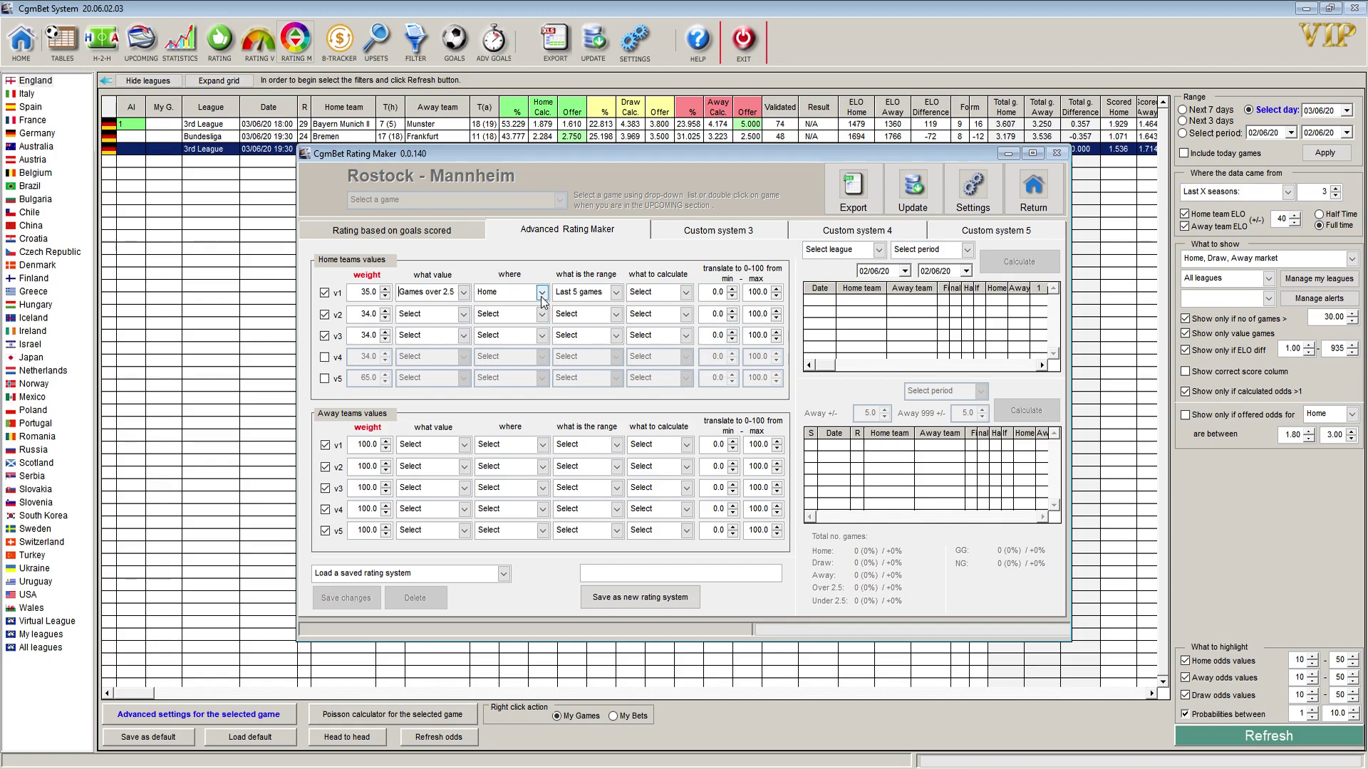
left_click(688, 293)
left_click(694, 330)
double_click(717, 292)
left_click(686, 292)
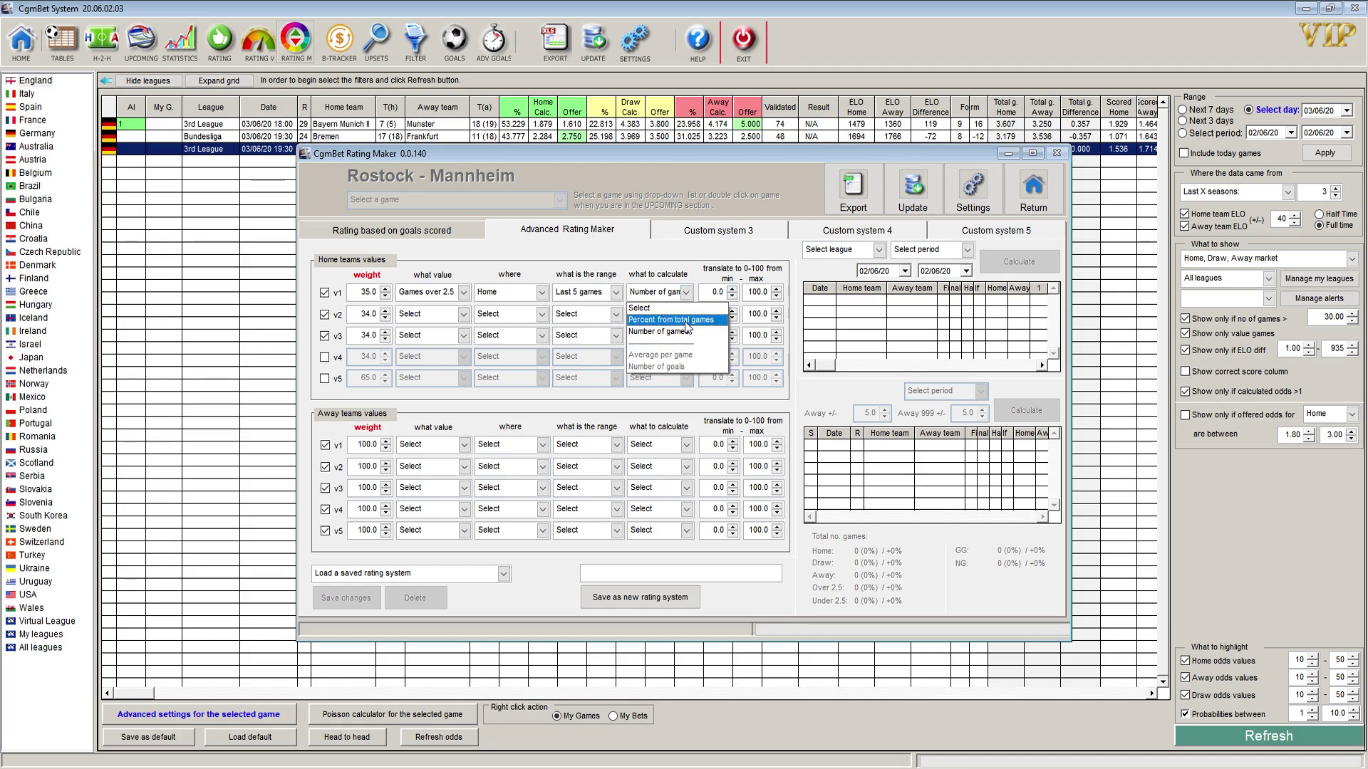
left_click(687, 321)
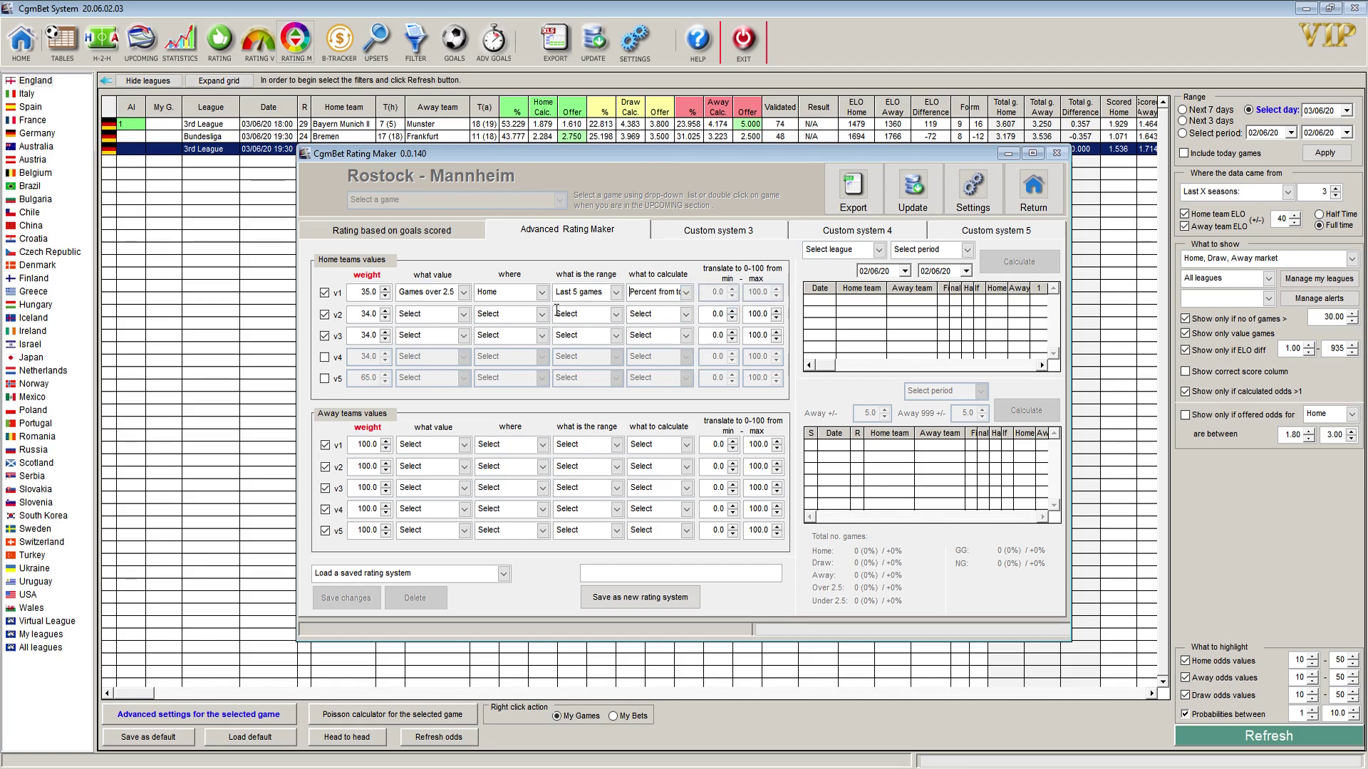
- Define home value v2 as Goals scored at Home in the Last 5 games, calculated as Average per game
left_click(464, 314)
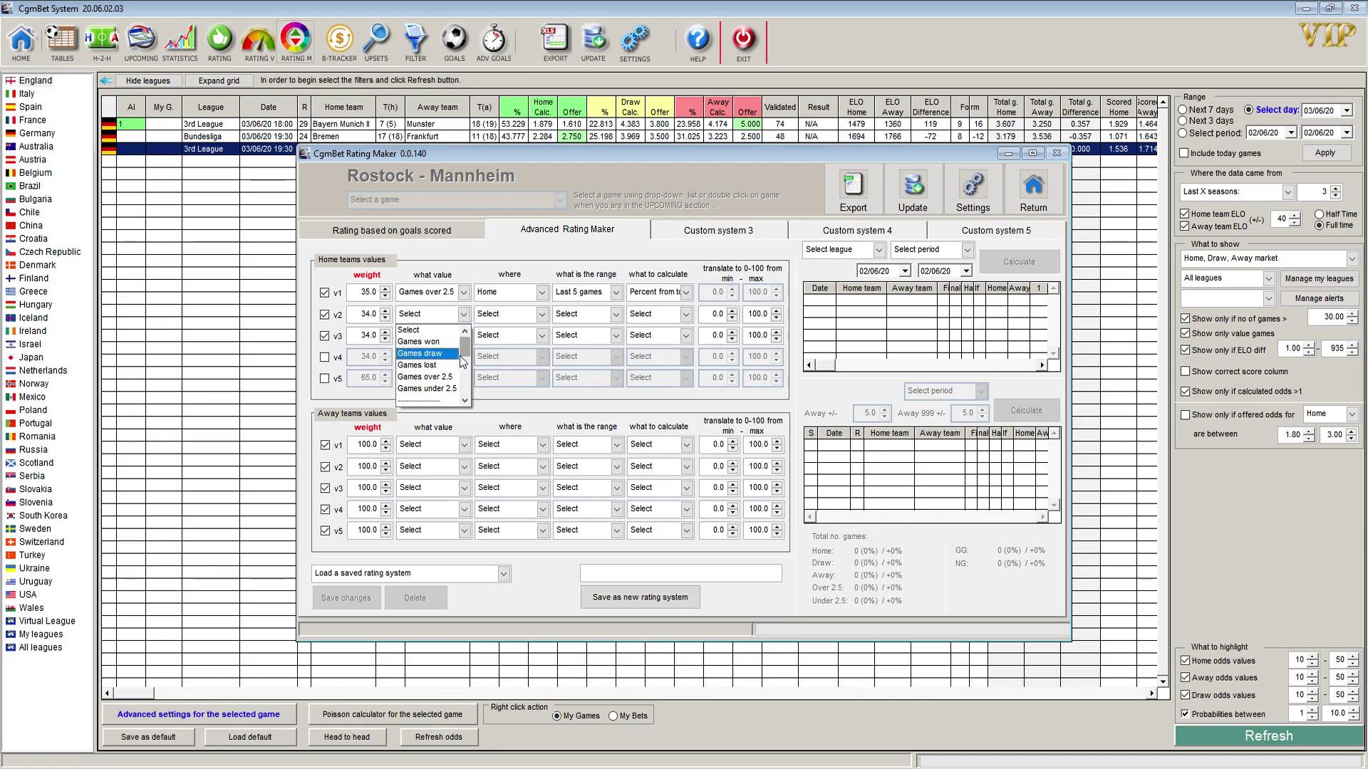
scroll(465, 361, "down", 2)
left_click(428, 356)
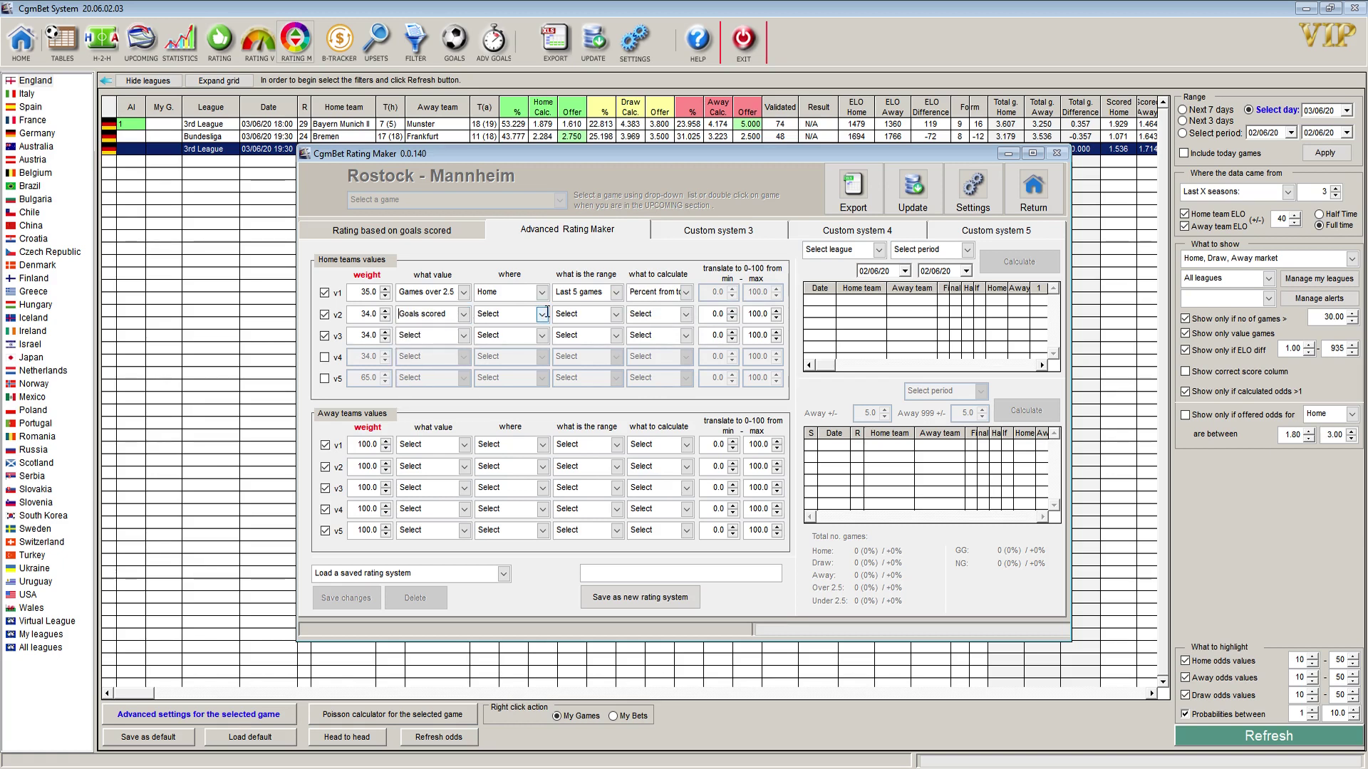
left_click(542, 314)
left_click(535, 349)
left_click(614, 314)
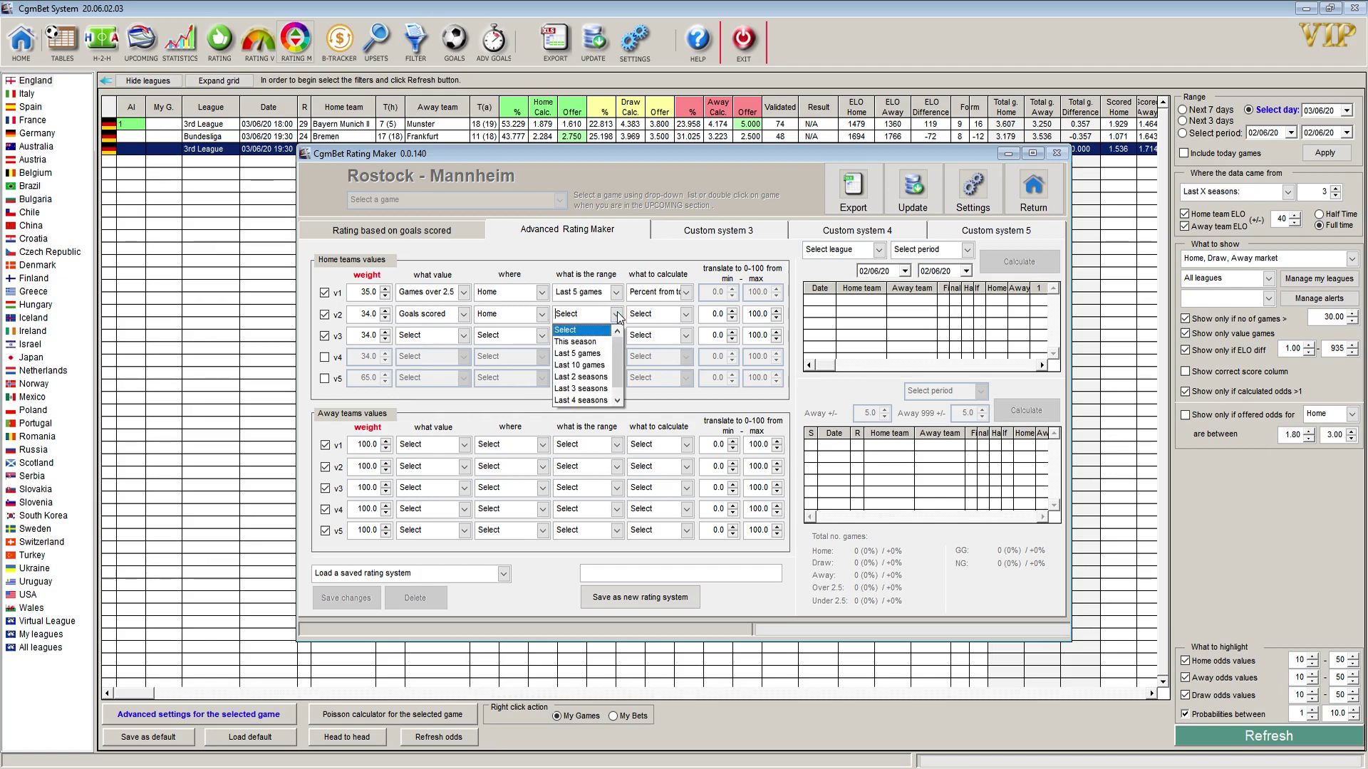
left_click(597, 353)
left_click(684, 314)
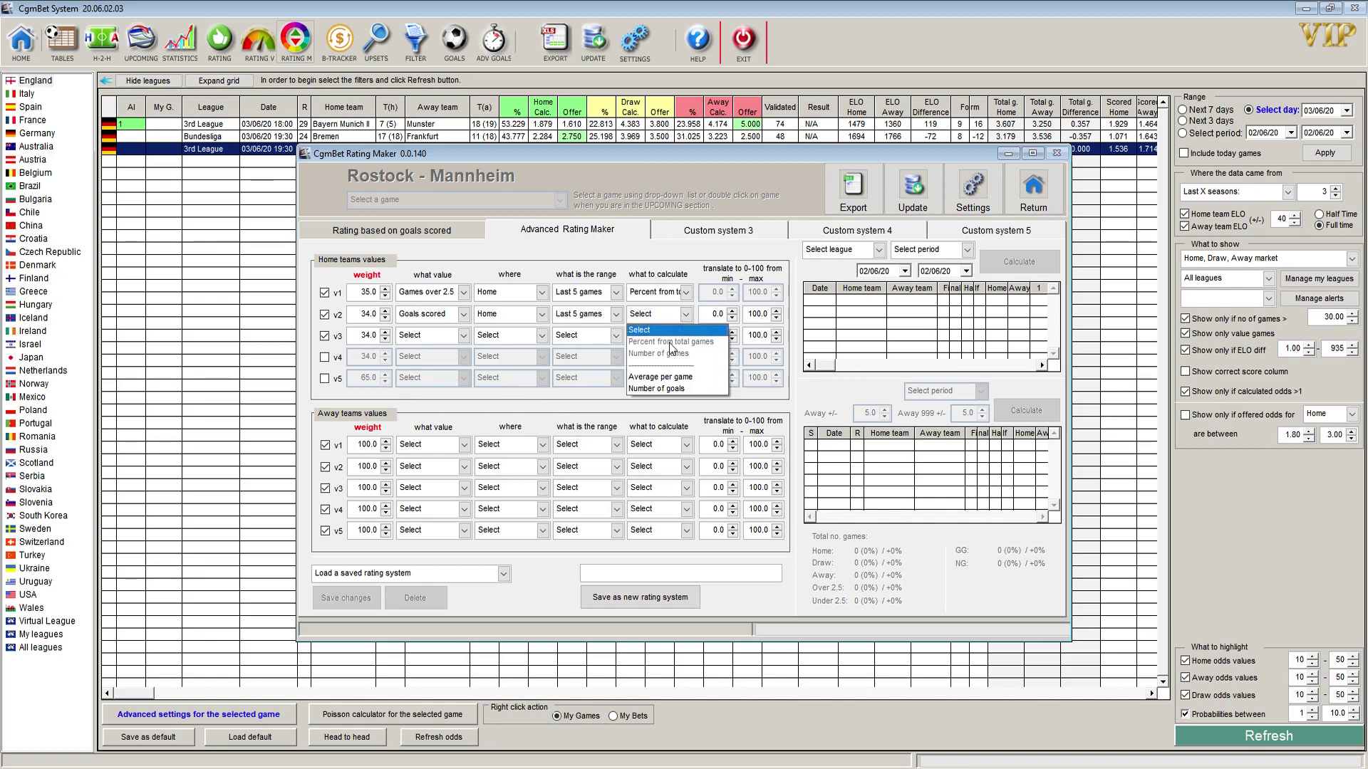
left_click(669, 378)
- Set the 0-100 translation range of home value v2 to a minimum of 1 and a maximum of 3
double_click(713, 314)
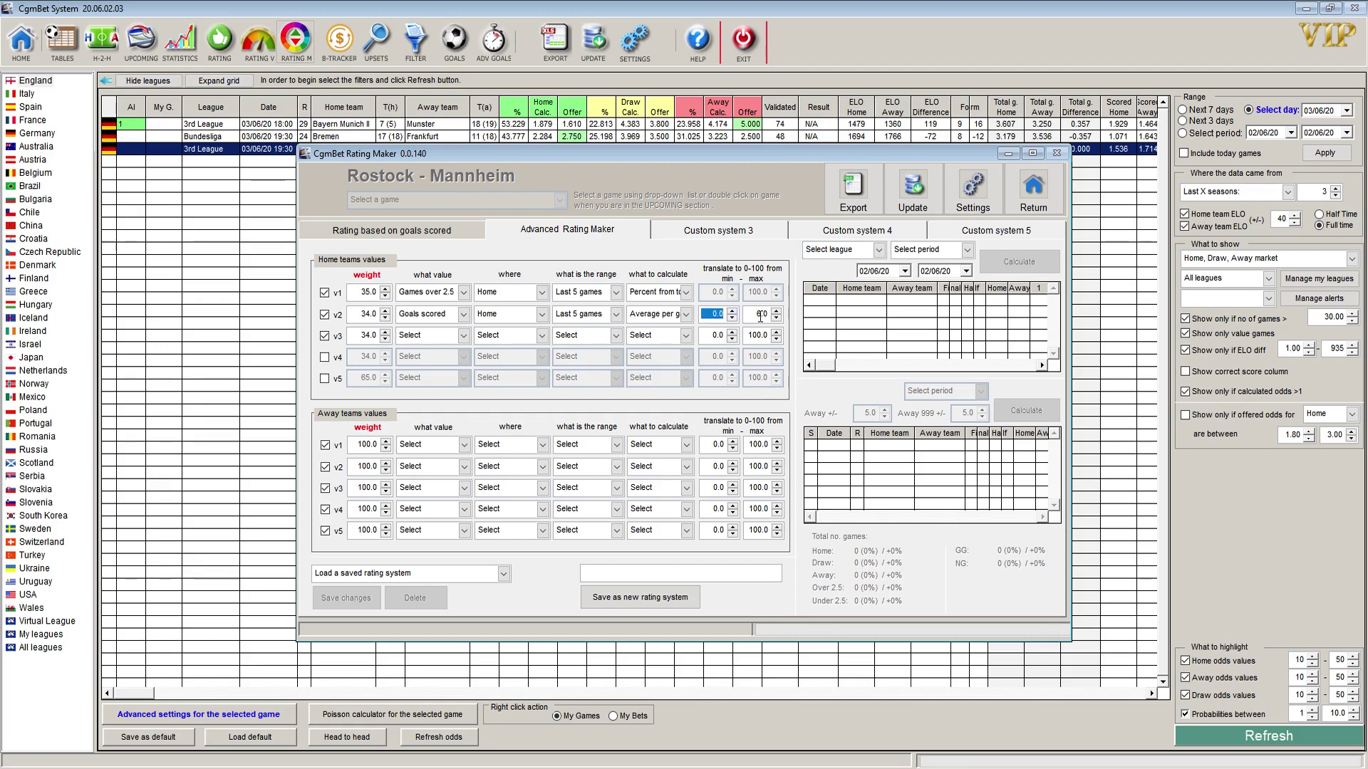
type("1")
double_click(762, 315)
type("3.")
left_click(620, 316)
left_click(515, 316)
- View the value types offered for home value v3 and leave the Rating Maker for the game list
left_click(464, 336)
left_click_drag(467, 353, 473, 388)
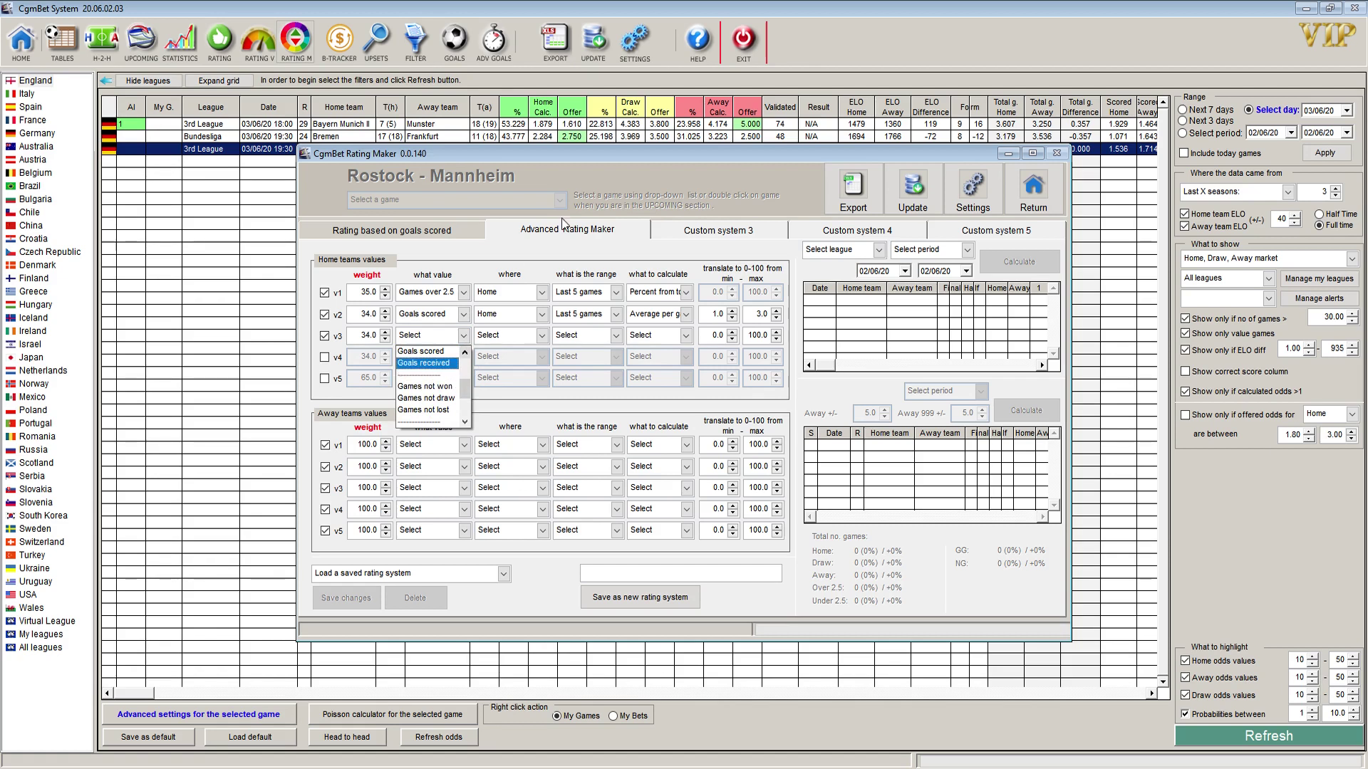
left_click(506, 249)
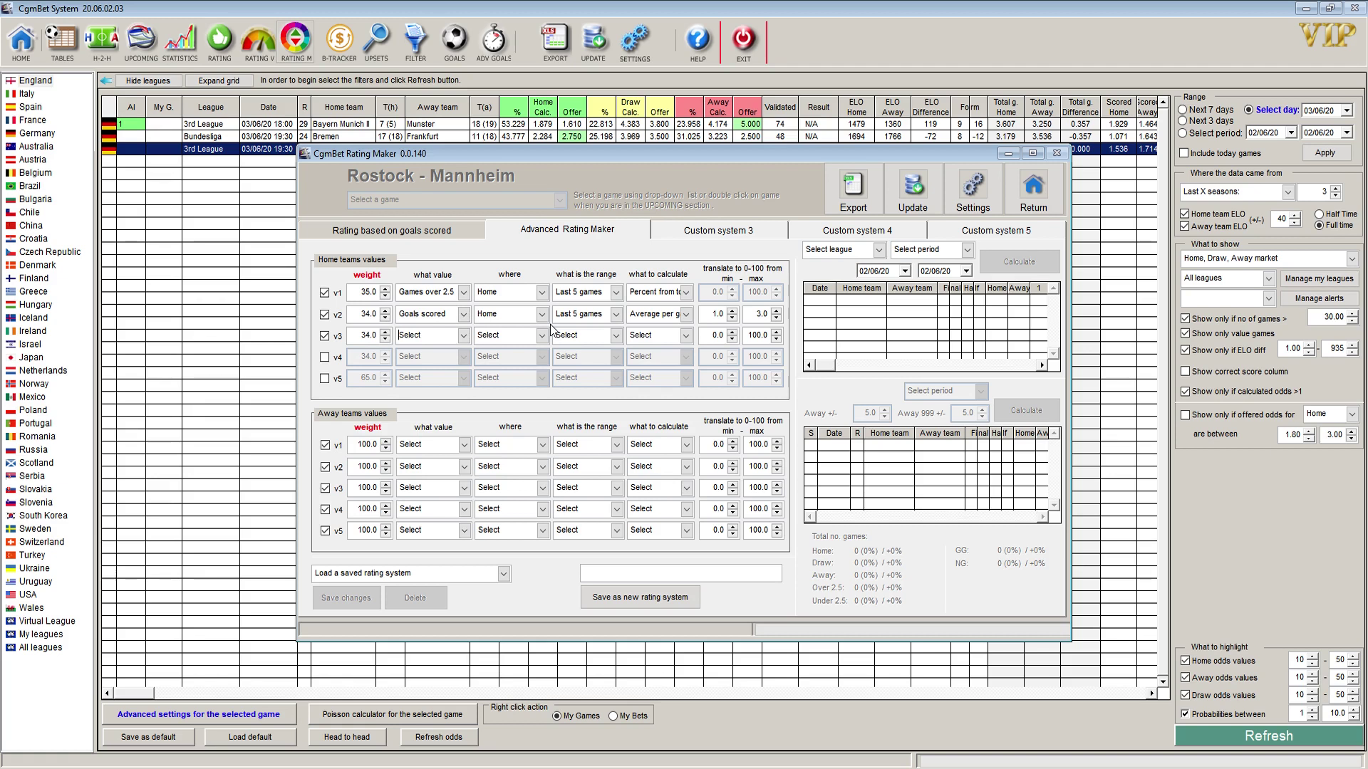
left_click(690, 232)
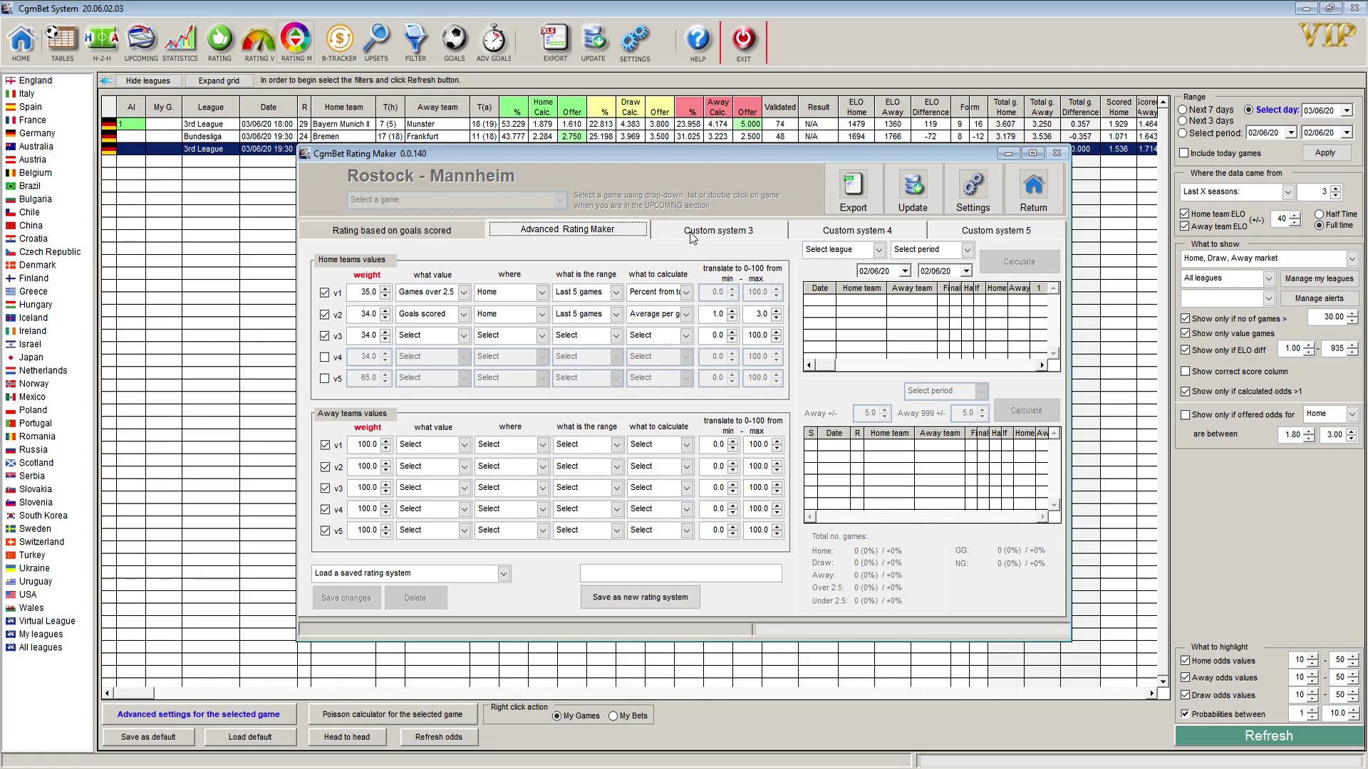
left_click(1041, 194)
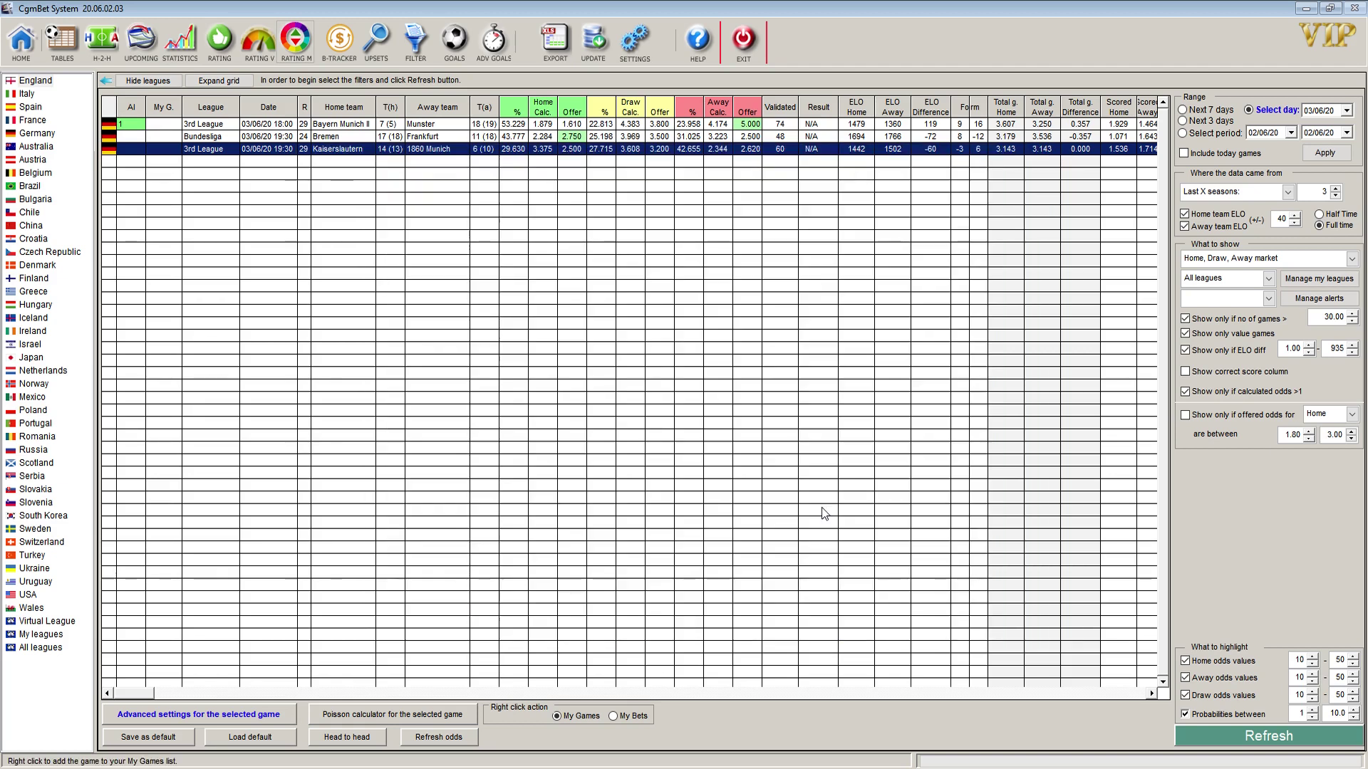